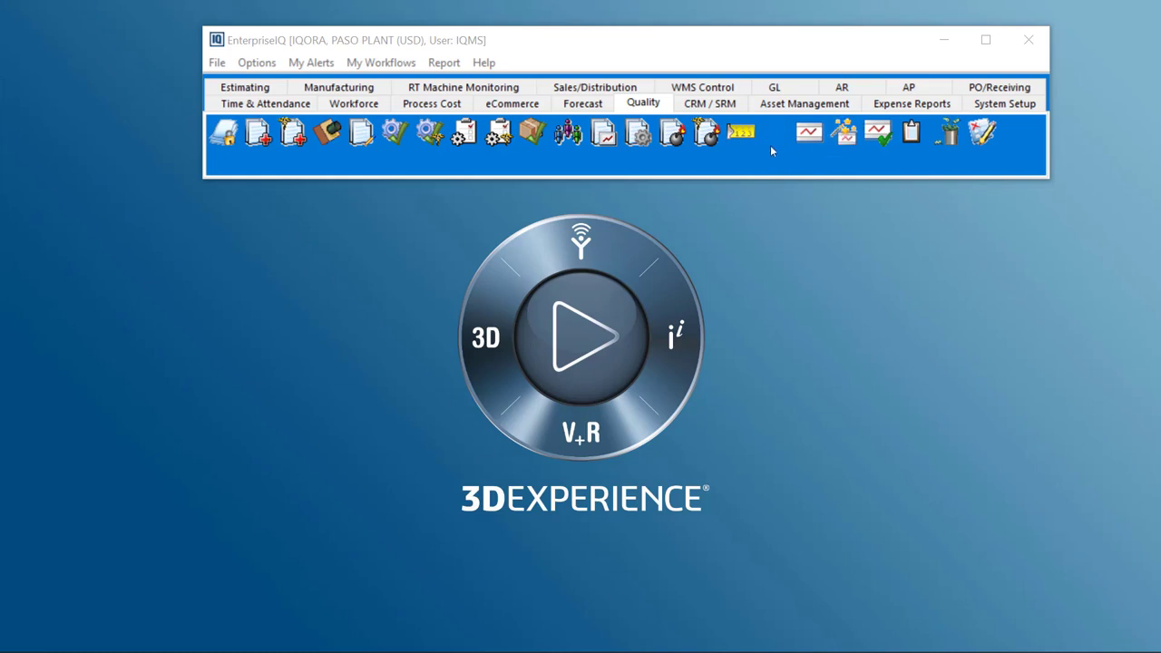
Open Inspection Setup and choose the Master Inventory type
{"action": "left_click", "coordinate": [774, 134]}
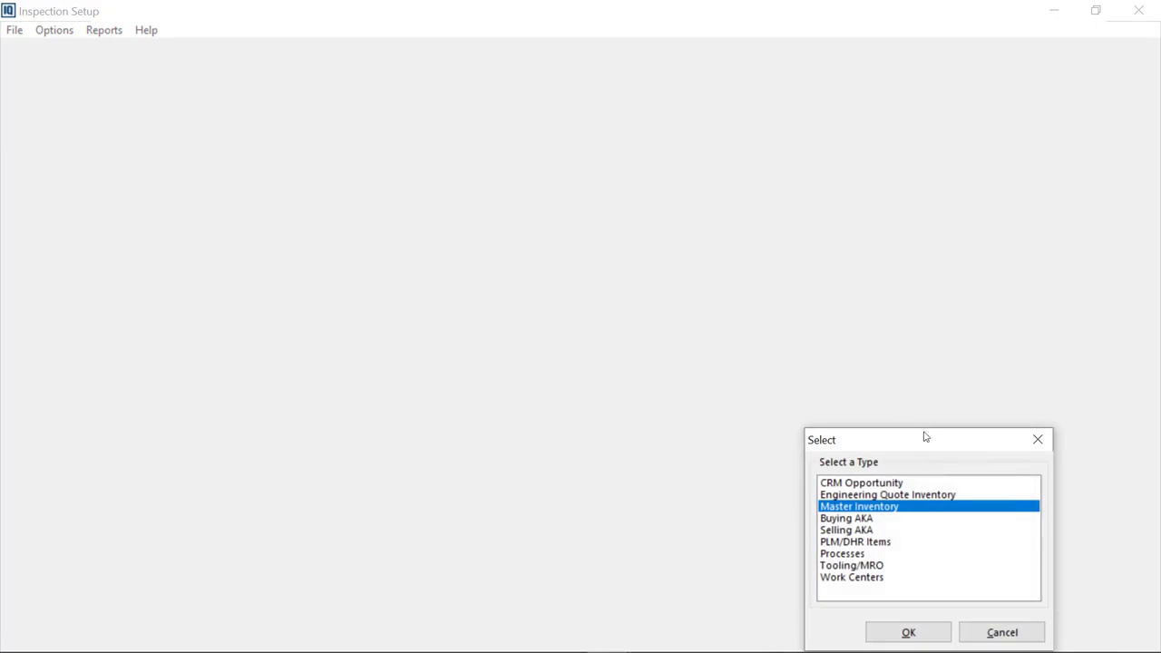
{"action": "left_click_drag", "start_coordinate": [928, 445], "coordinate": [589, 226]}
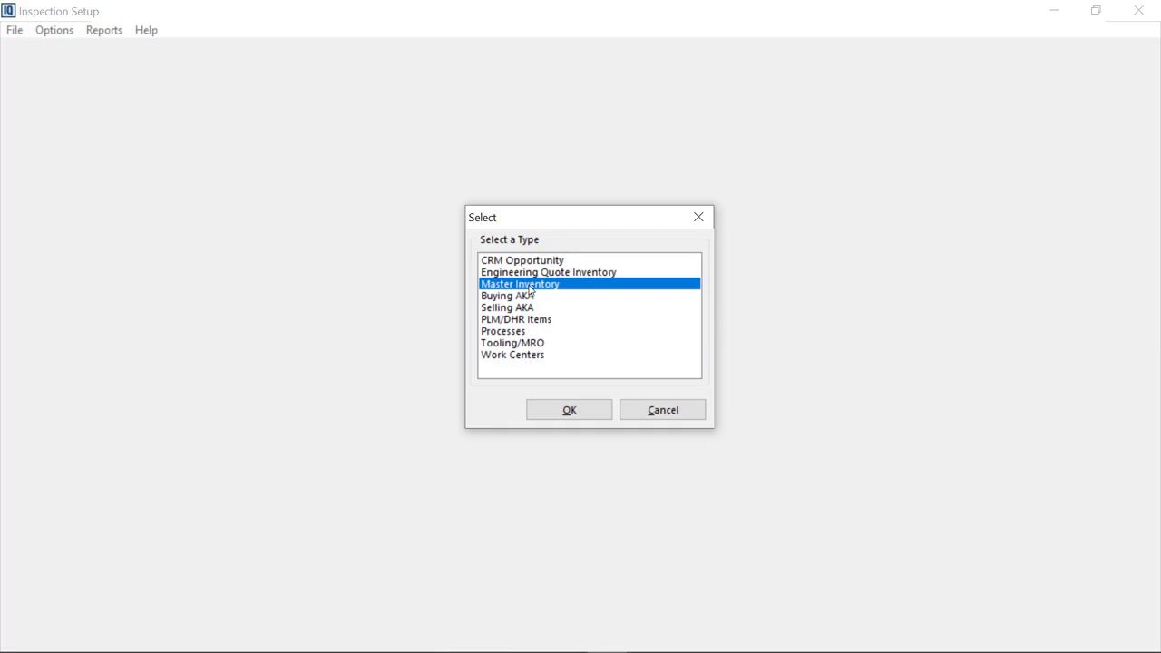
{"action": "left_click", "coordinate": [577, 411]}
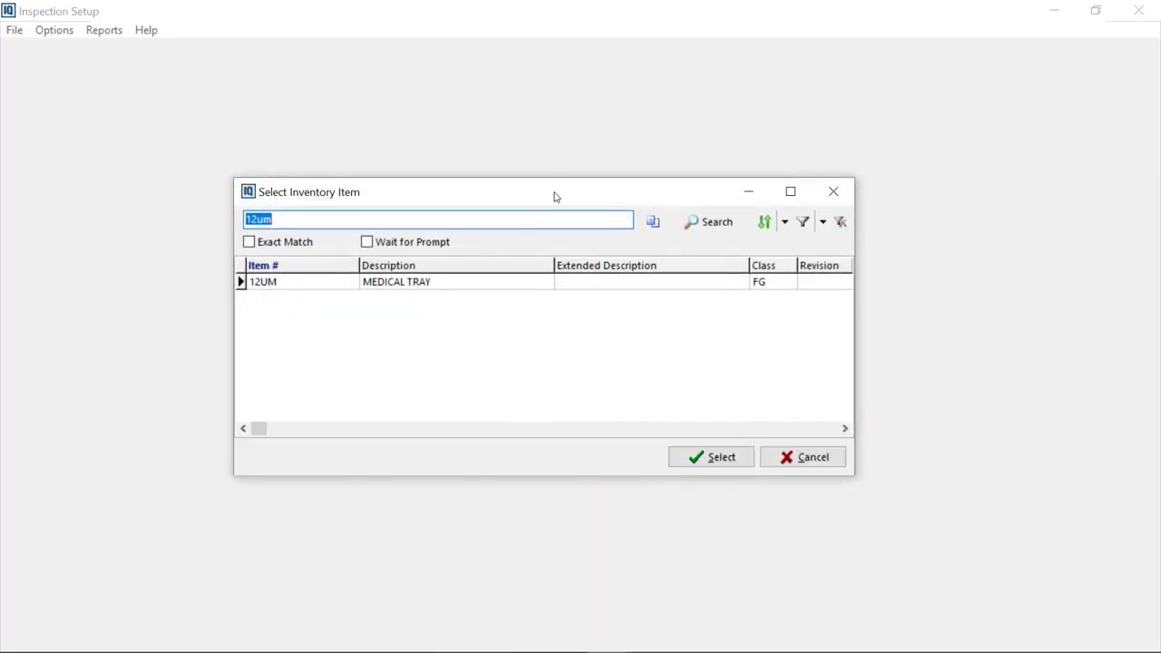
Select inventory item 12UM, MEDICAL TRAY, to load its inspection setup
{"action": "left_click_drag", "start_coordinate": [555, 197], "coordinate": [565, 193]}
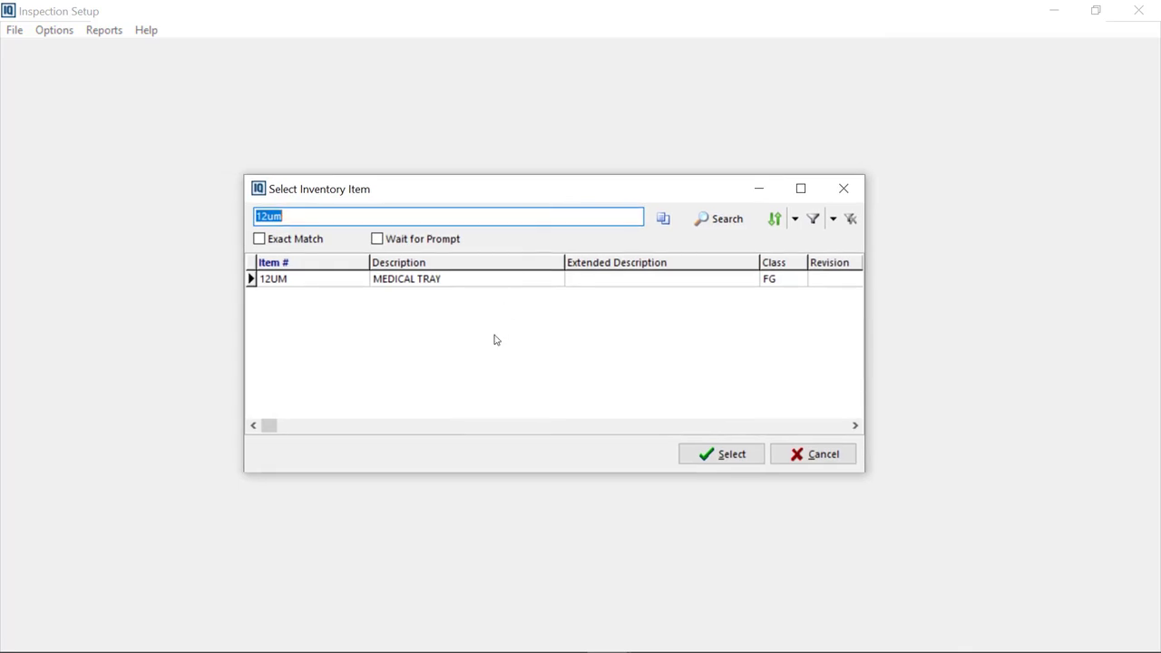
{"action": "left_click", "coordinate": [417, 281]}
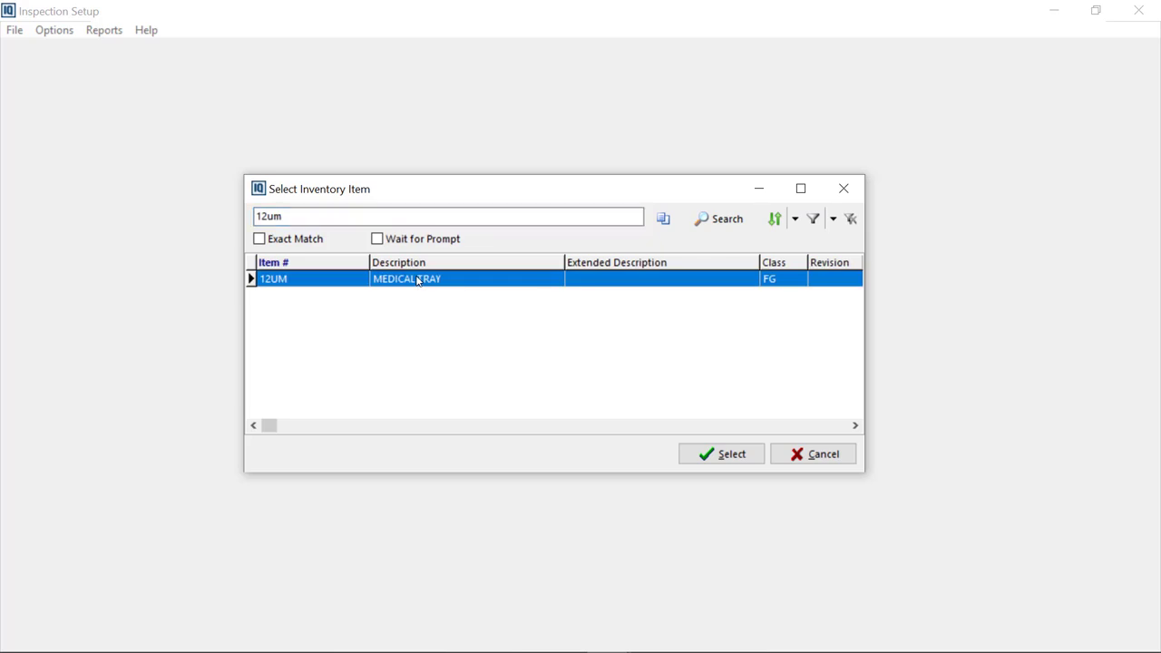
{"action": "left_click", "coordinate": [713, 458]}
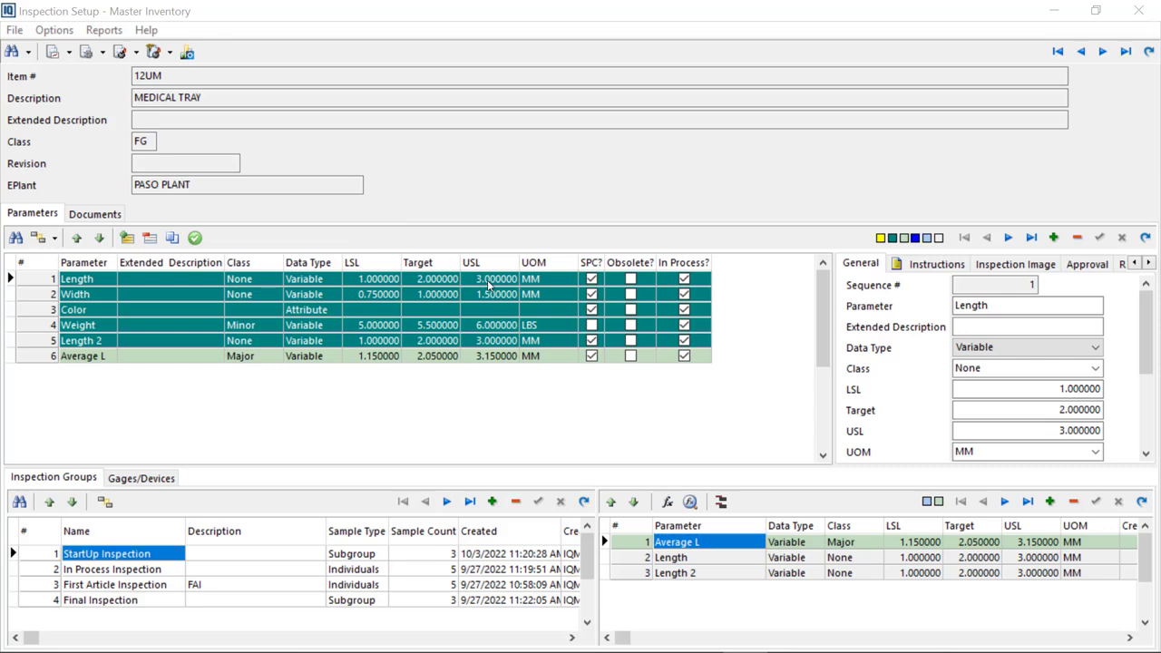
Review the Color and Average L parameter rows and the available Class options
{"action": "left_click", "coordinate": [312, 310]}
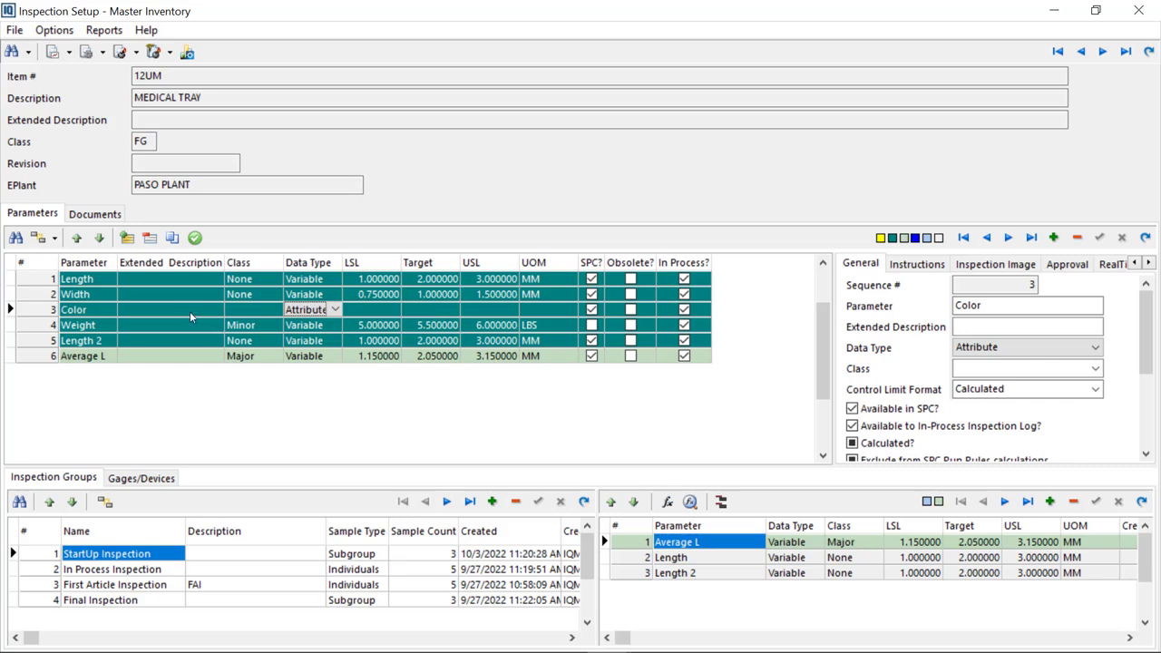
{"action": "left_click", "coordinate": [92, 313]}
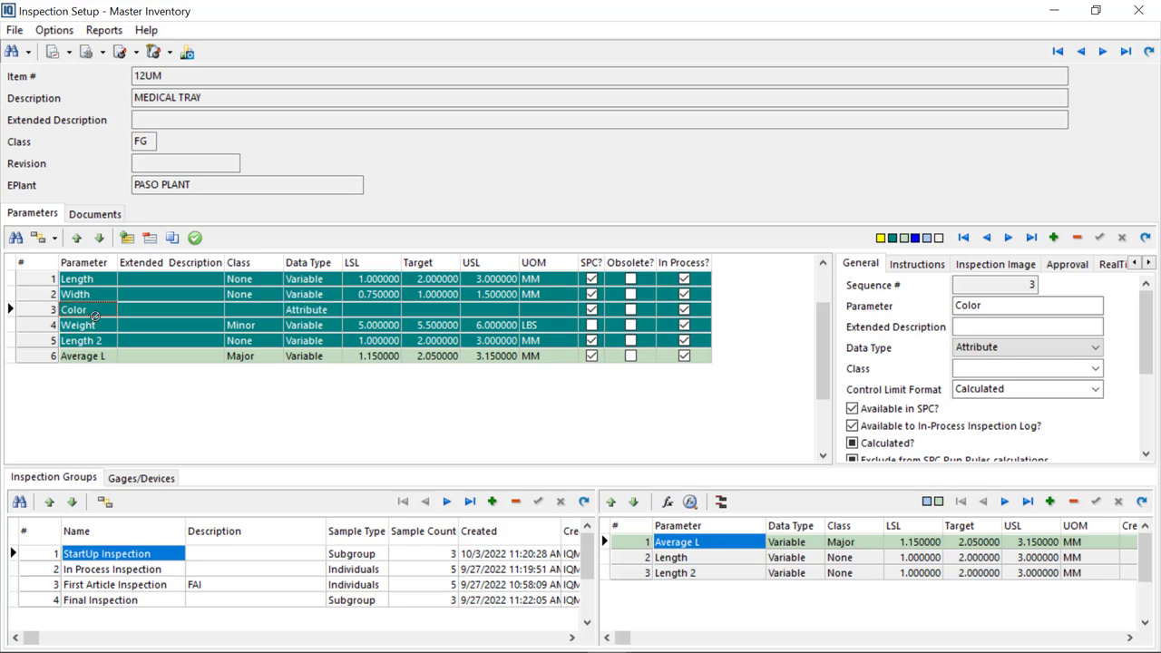
{"action": "left_click", "coordinate": [214, 359]}
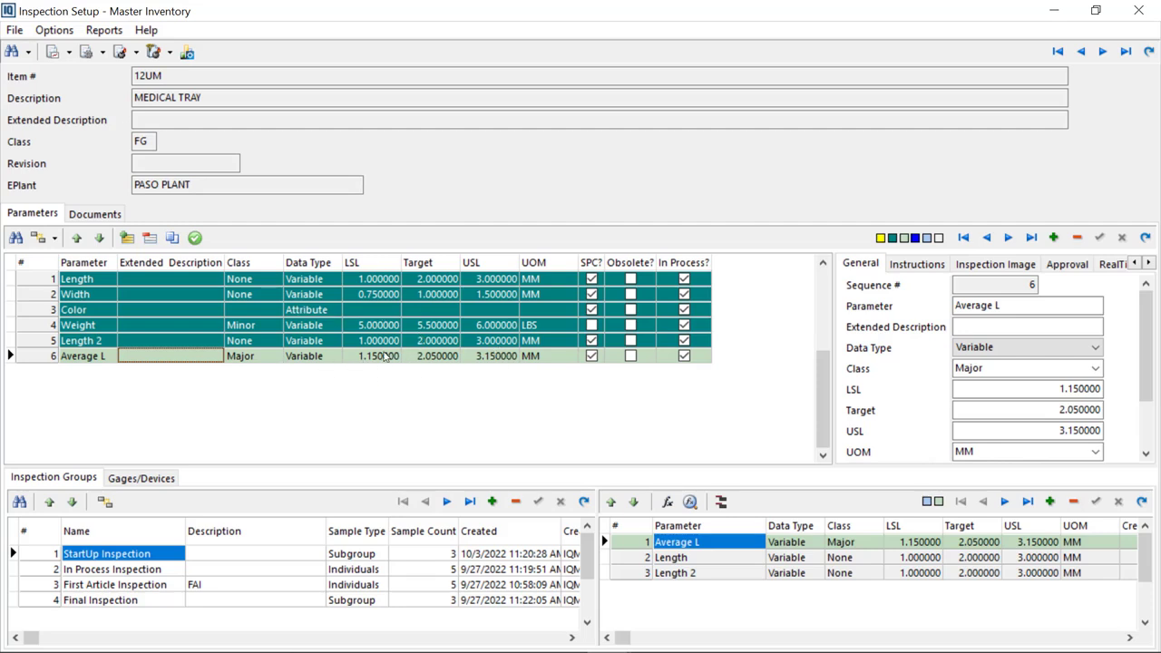
{"action": "left_click", "coordinate": [494, 355]}
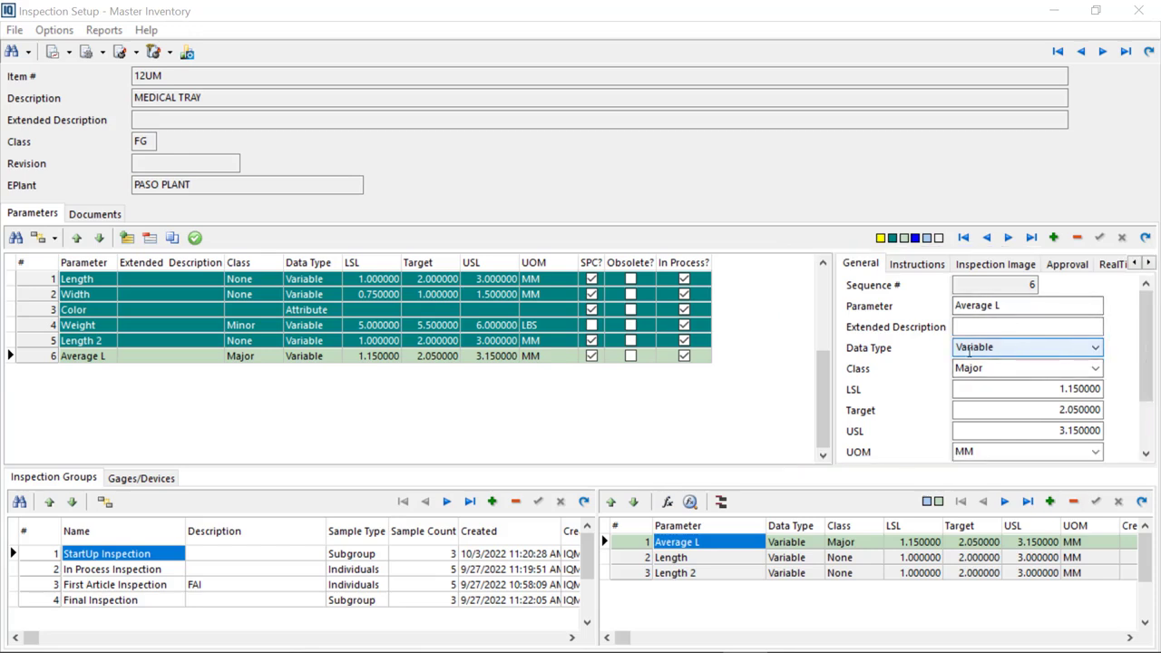
{"action": "left_click", "coordinate": [1096, 370]}
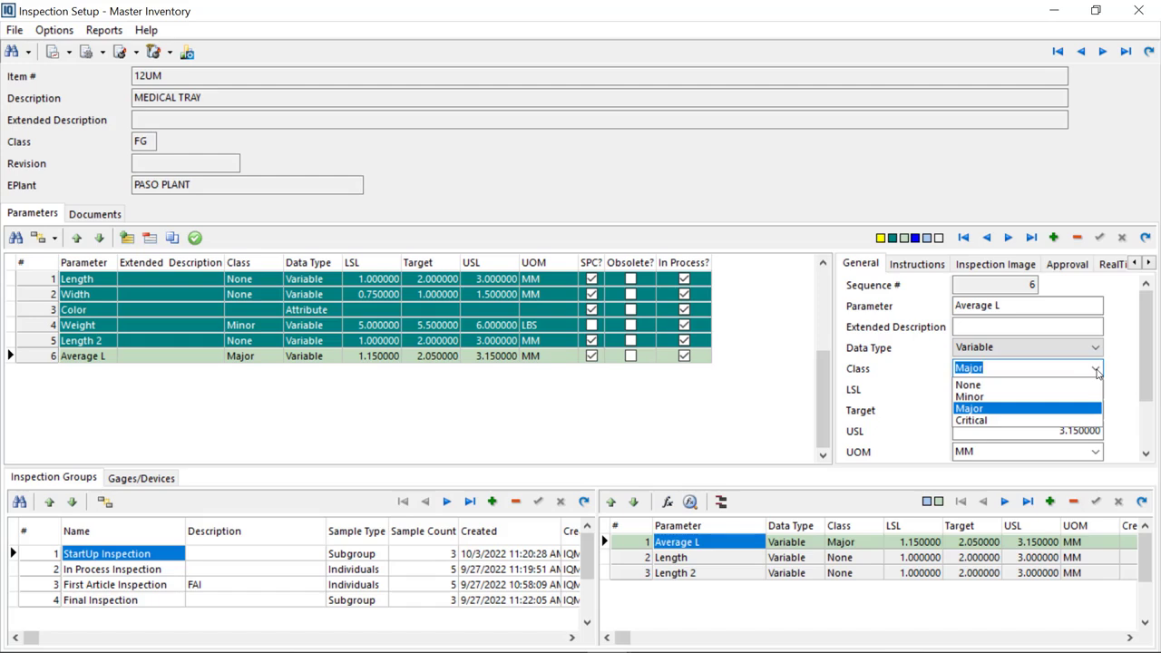
{"action": "left_click", "coordinate": [909, 387]}
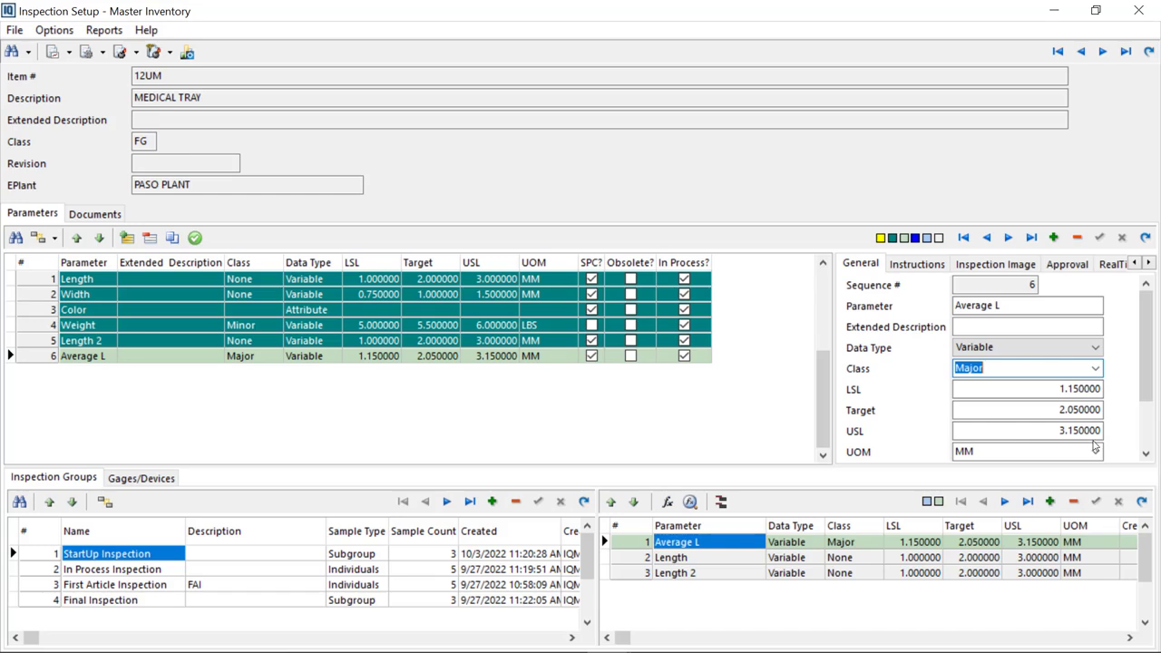
Review the general settings of the Average L, Weight and Width parameters in the detail panel
{"action": "left_click", "coordinate": [1146, 454]}
{"action": "left_click", "coordinate": [1147, 455]}
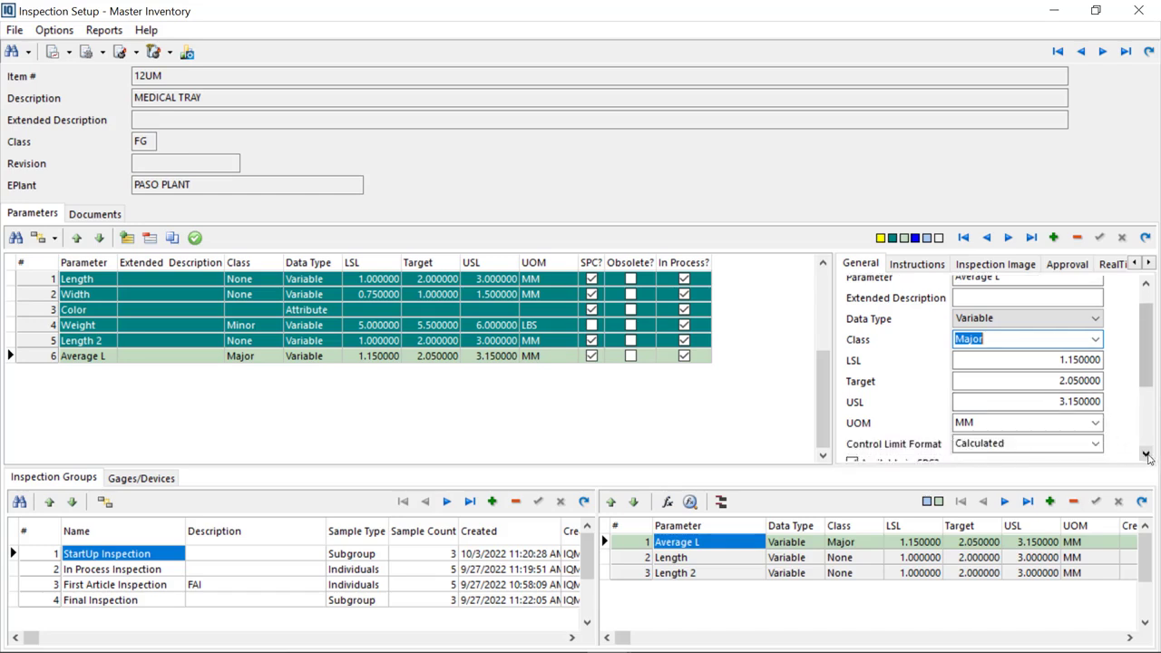
{"action": "left_click", "coordinate": [1147, 456]}
{"action": "left_click", "coordinate": [1147, 455]}
{"action": "left_click", "coordinate": [1147, 456]}
{"action": "left_click", "coordinate": [1147, 455]}
{"action": "left_click", "coordinate": [1147, 456]}
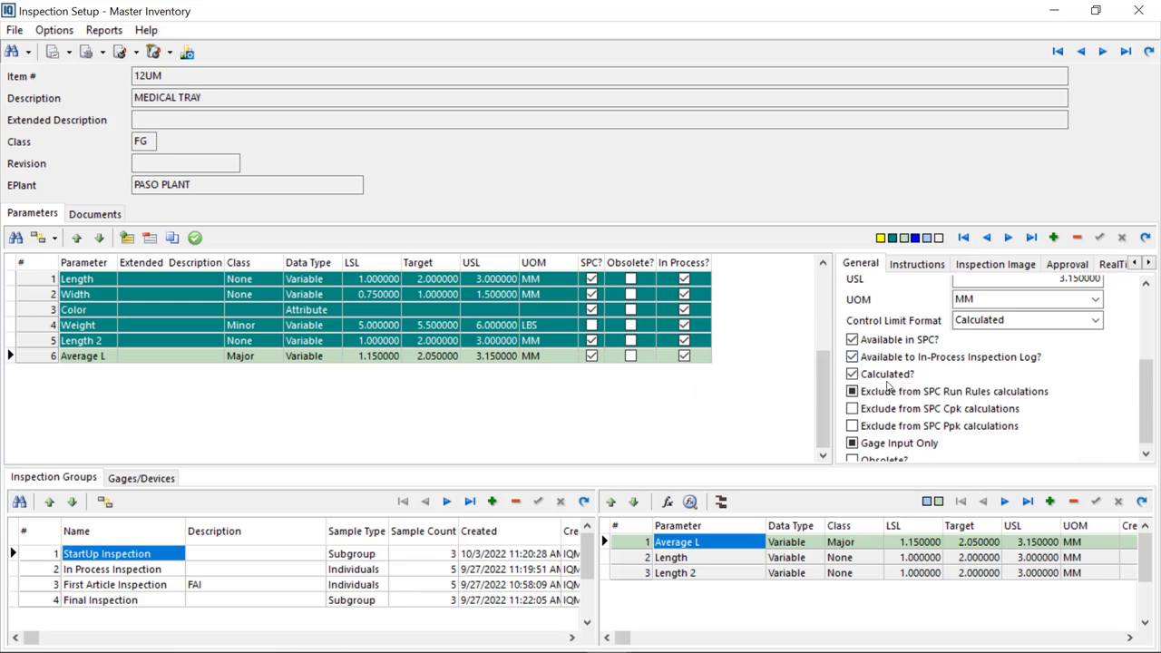
{"action": "left_click", "coordinate": [319, 359]}
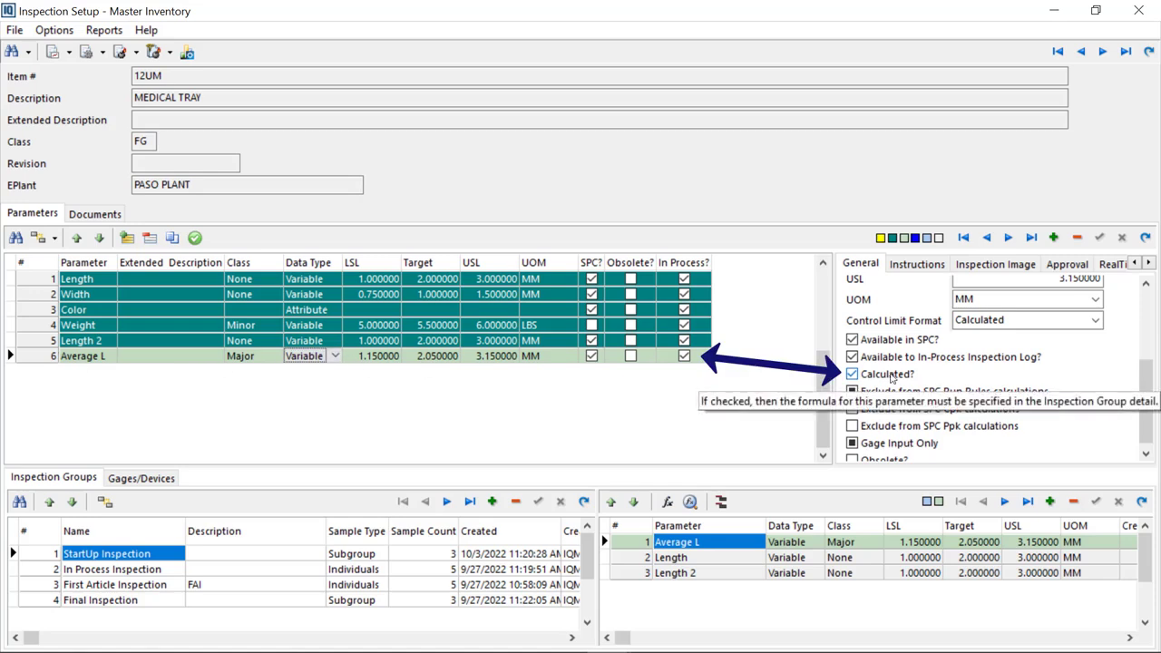
{"action": "left_click", "coordinate": [420, 325]}
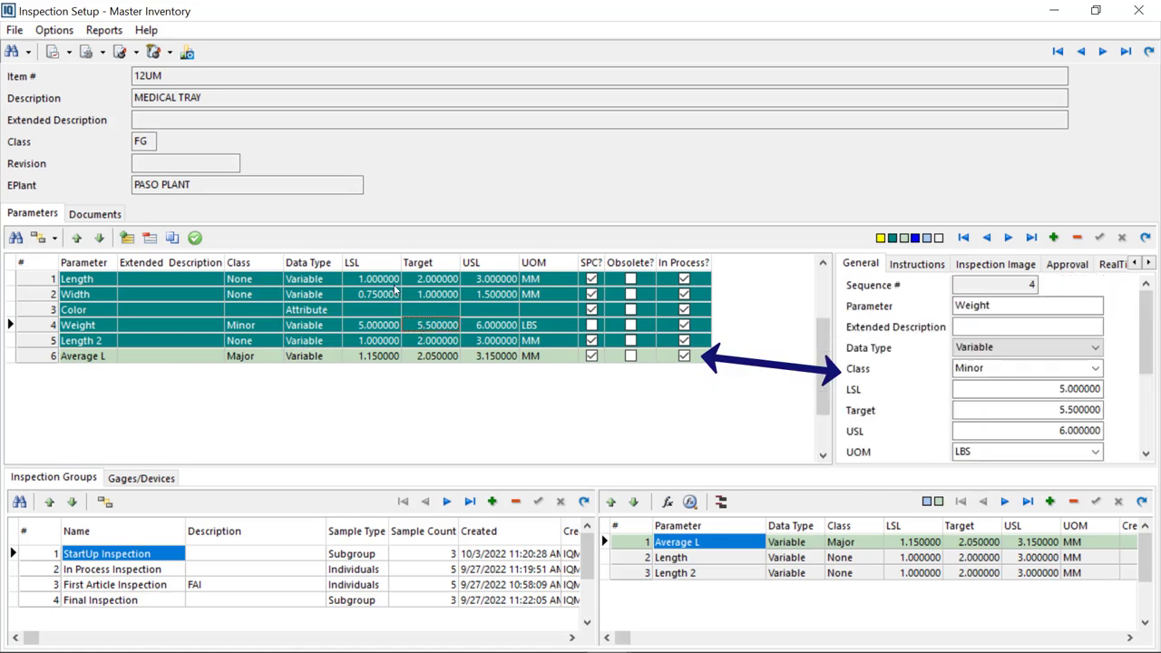
{"action": "left_click", "coordinate": [385, 294]}
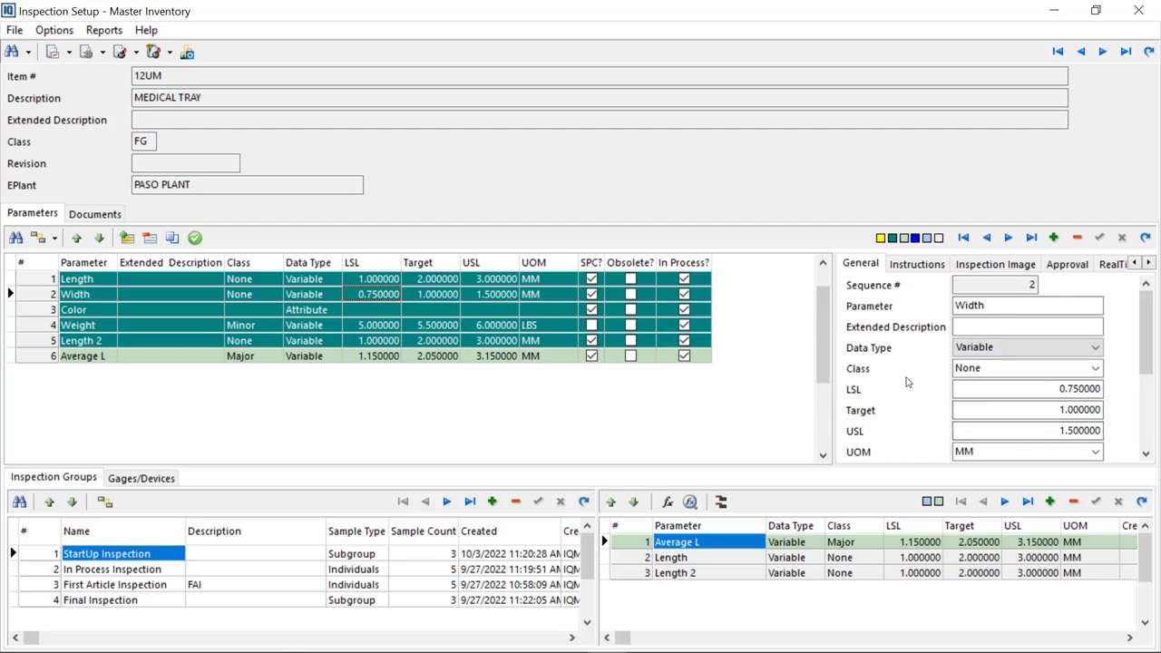
{"action": "left_click", "coordinate": [1145, 453]}
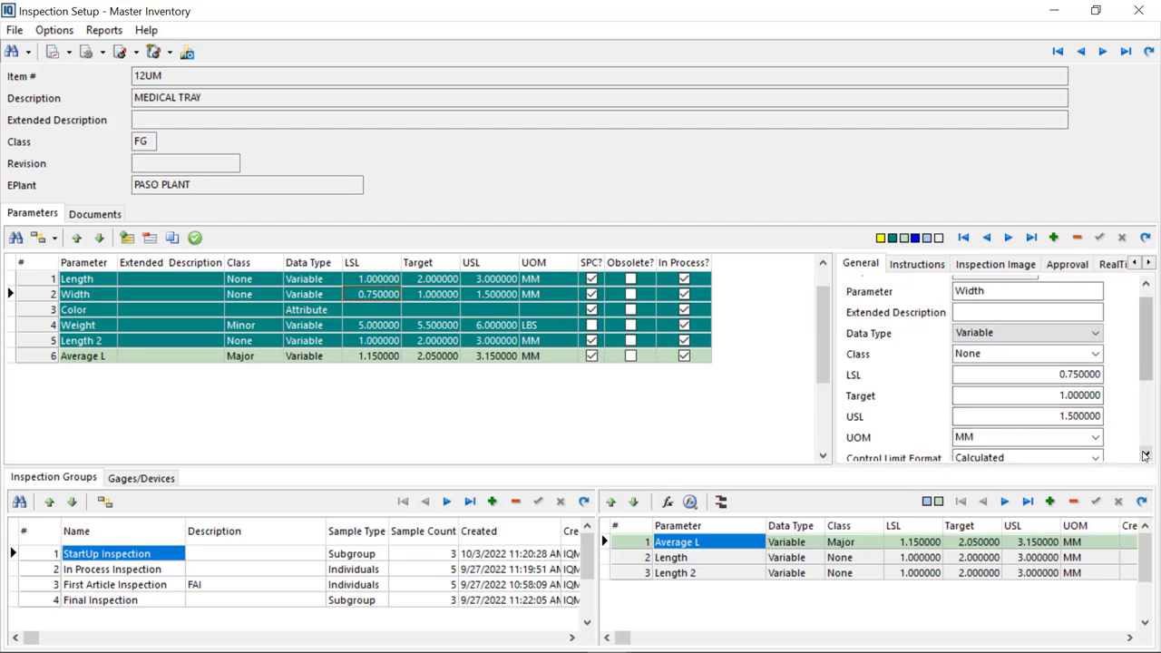
{"action": "left_click_drag", "start_coordinate": [1145, 453], "coordinate": [1145, 454]}
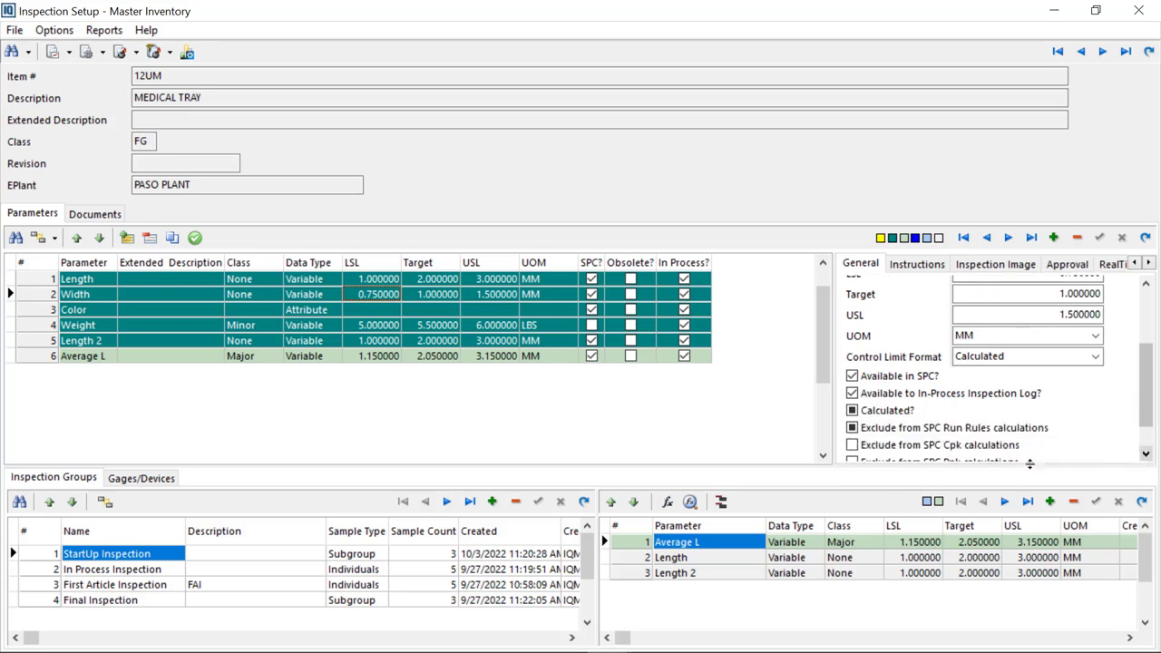
{"action": "left_click", "coordinate": [1145, 453]}
{"action": "left_click", "coordinate": [1145, 454]}
{"action": "left_click", "coordinate": [1145, 453]}
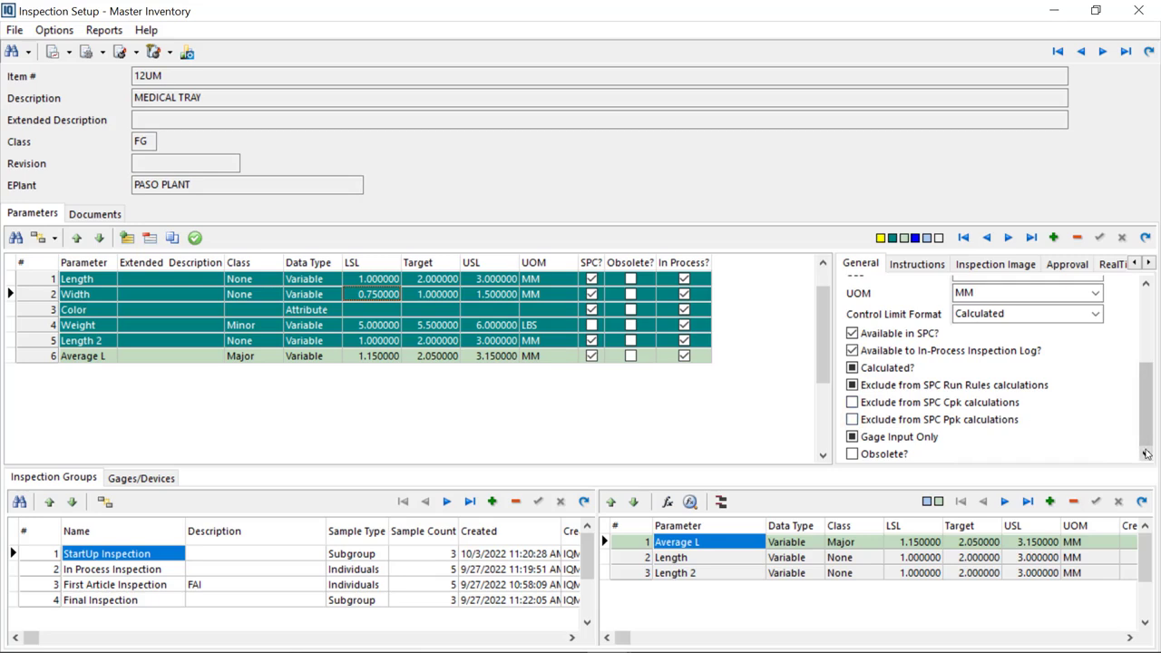
Browse the Instructions, Inspection Image, Approval and RealTime tabs and the parameter append options
{"action": "left_click", "coordinate": [918, 264]}
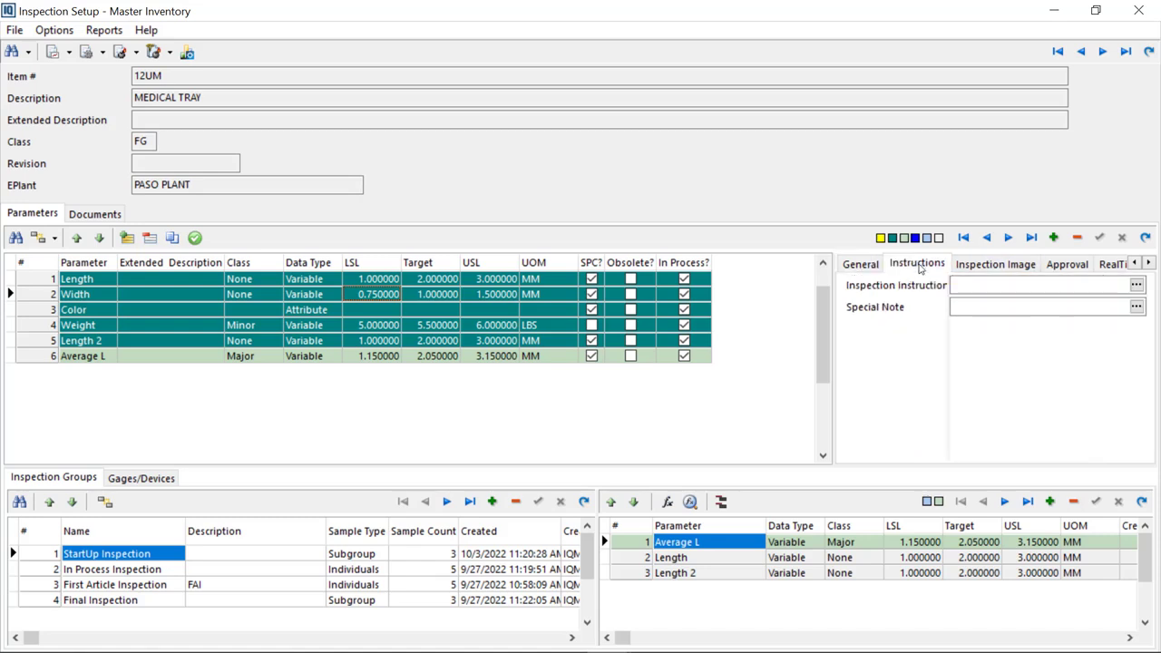
{"action": "left_click", "coordinate": [1038, 284]}
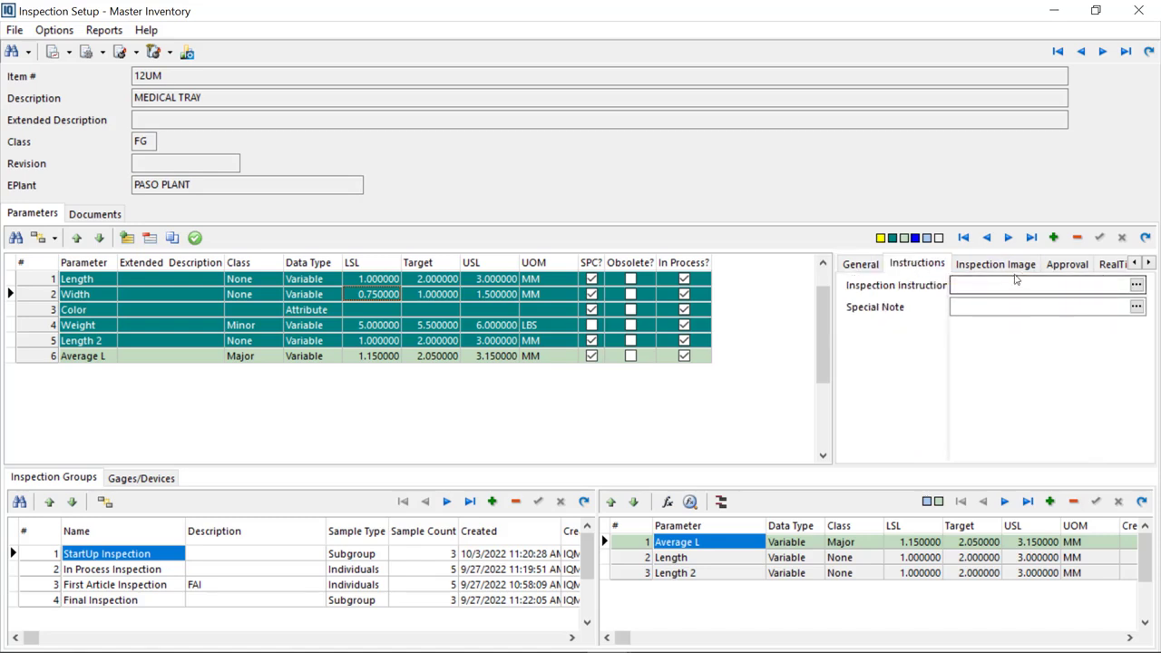
{"action": "left_click", "coordinate": [998, 263]}
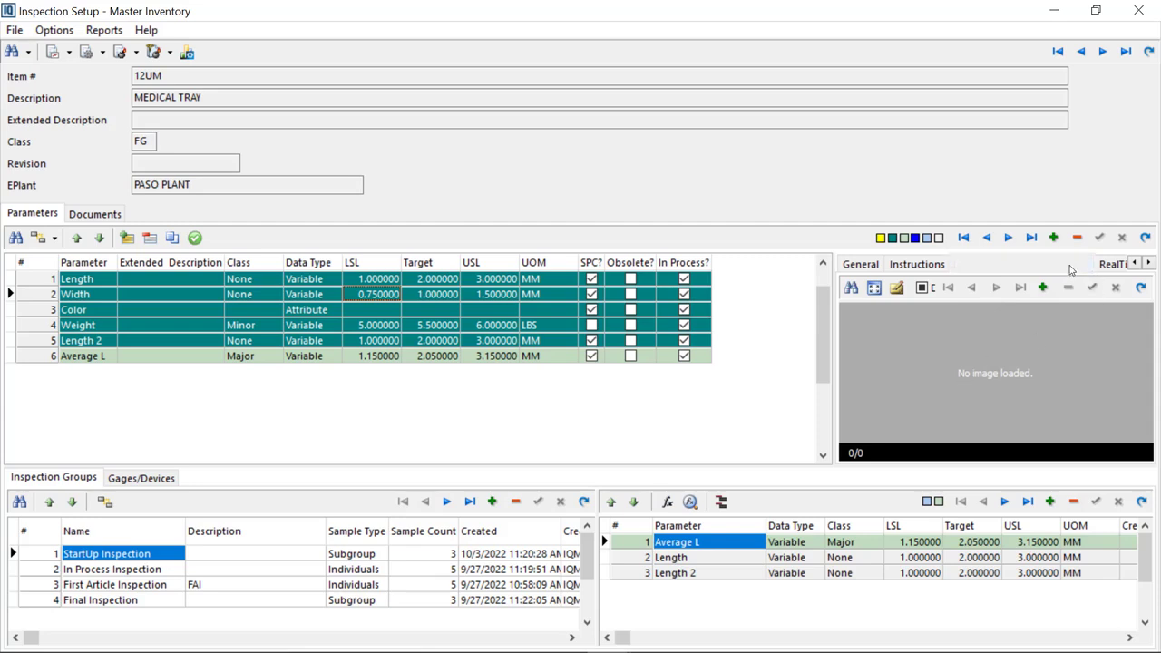
{"action": "left_click", "coordinate": [1069, 266]}
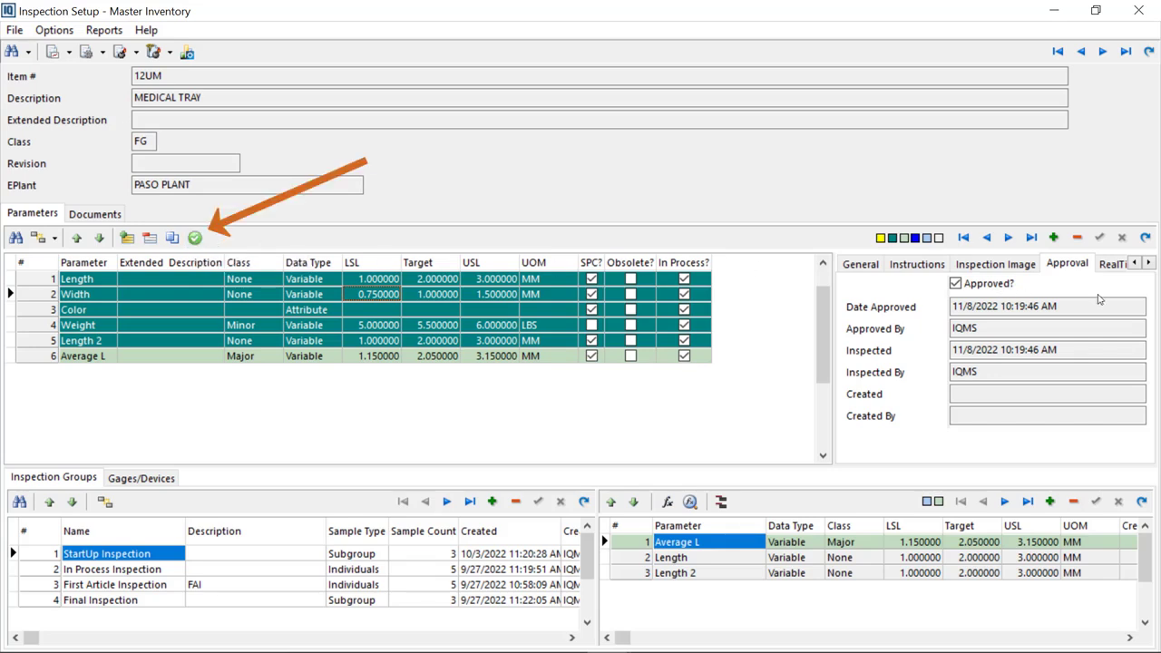
{"action": "left_click", "coordinate": [1114, 264]}
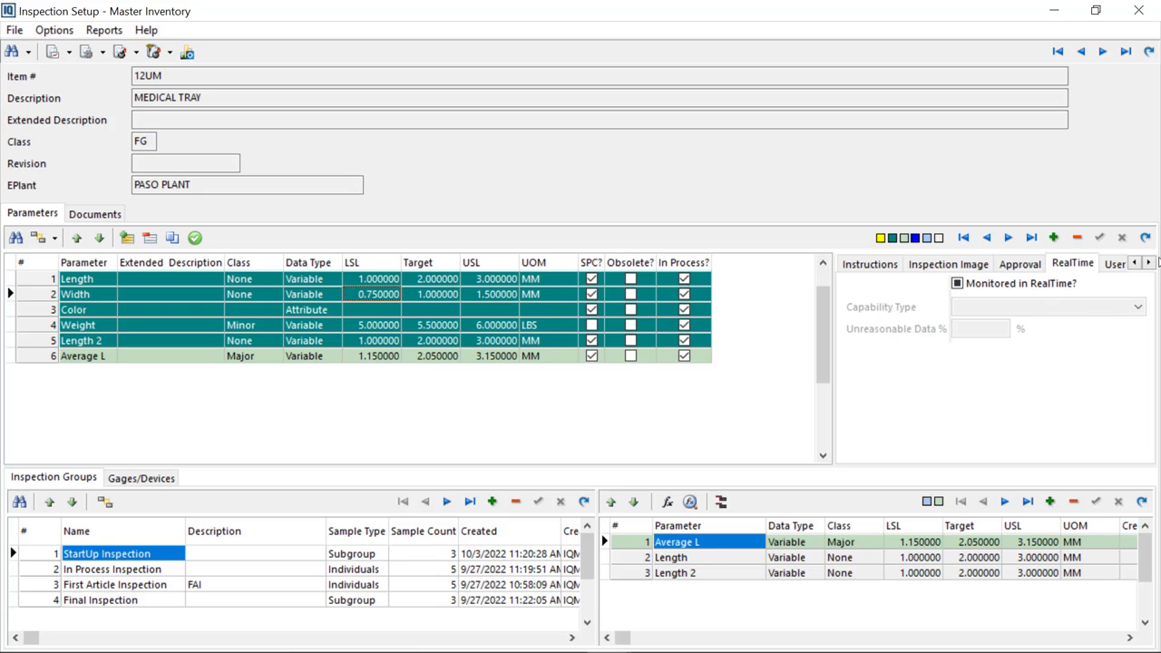
{"action": "left_click", "coordinate": [1148, 263]}
{"action": "left_click", "coordinate": [1148, 262]}
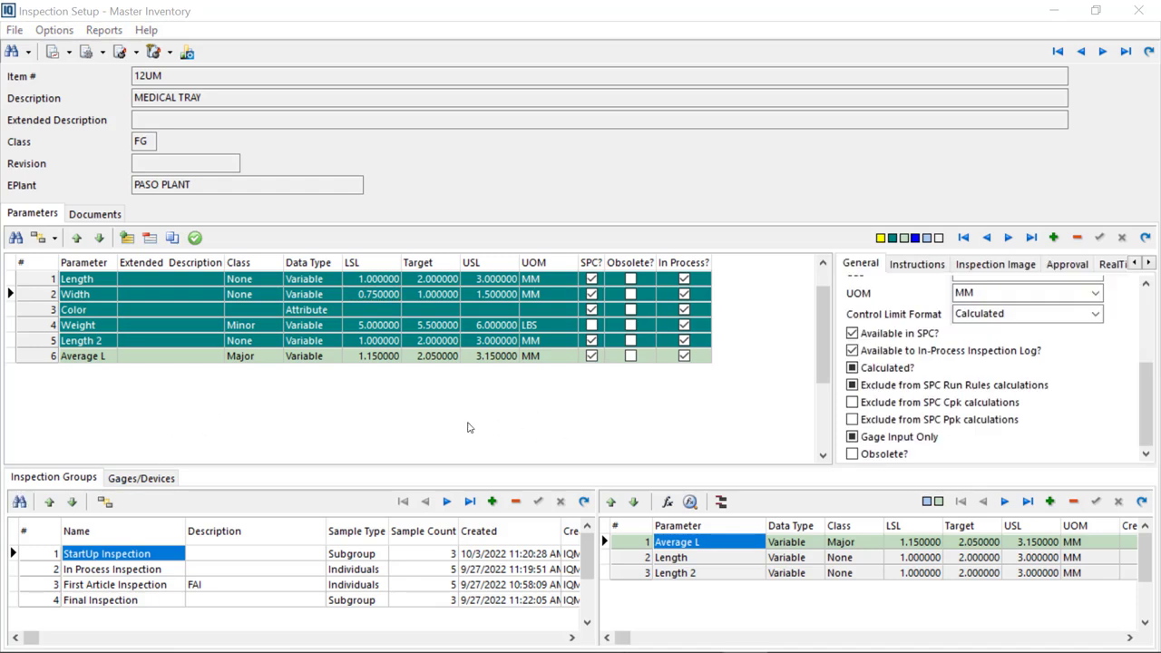
{"action": "left_click", "coordinate": [54, 241]}
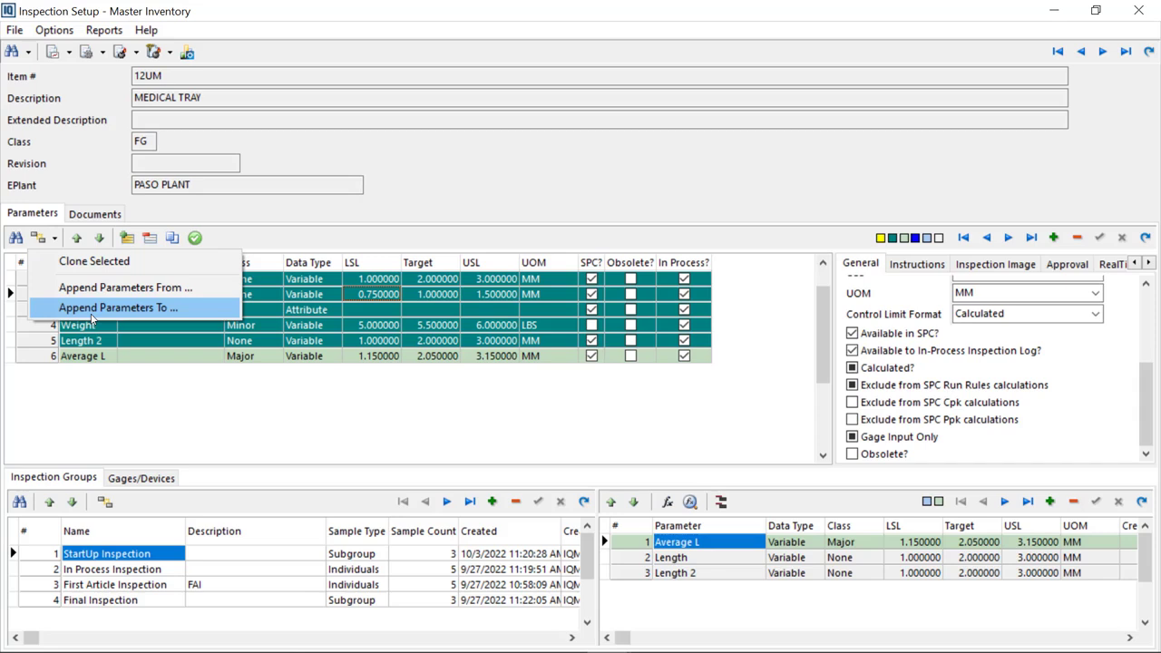
{"action": "left_click", "coordinate": [392, 245]}
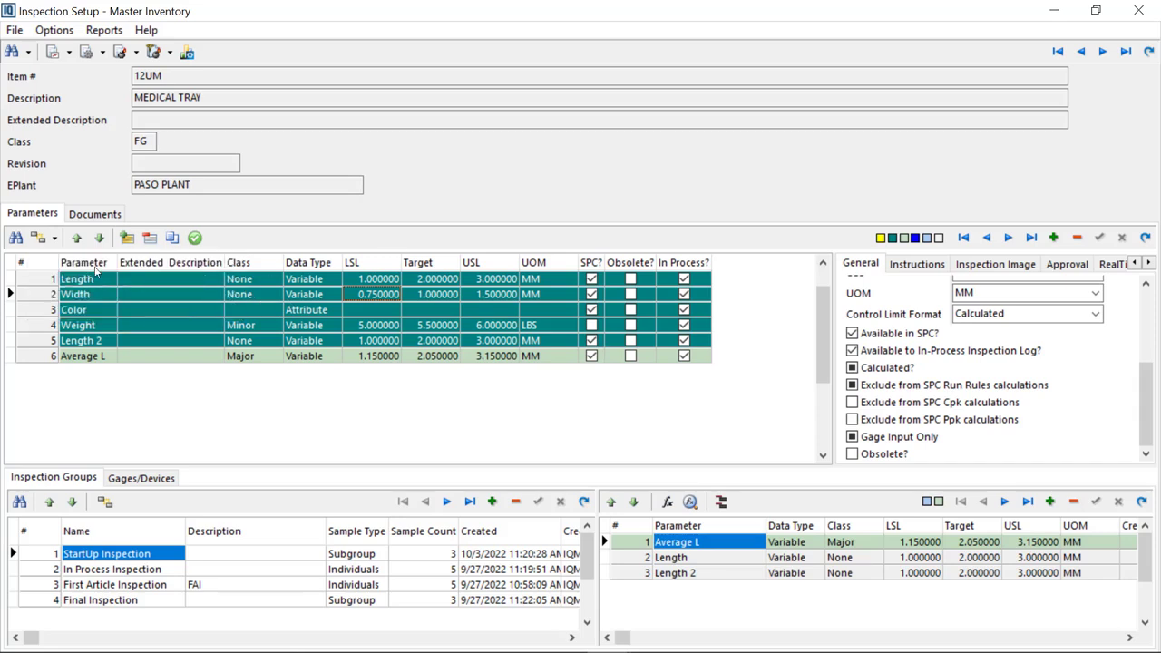
Move the Average L parameter up to sequence position 3
{"action": "left_click", "coordinate": [78, 324]}
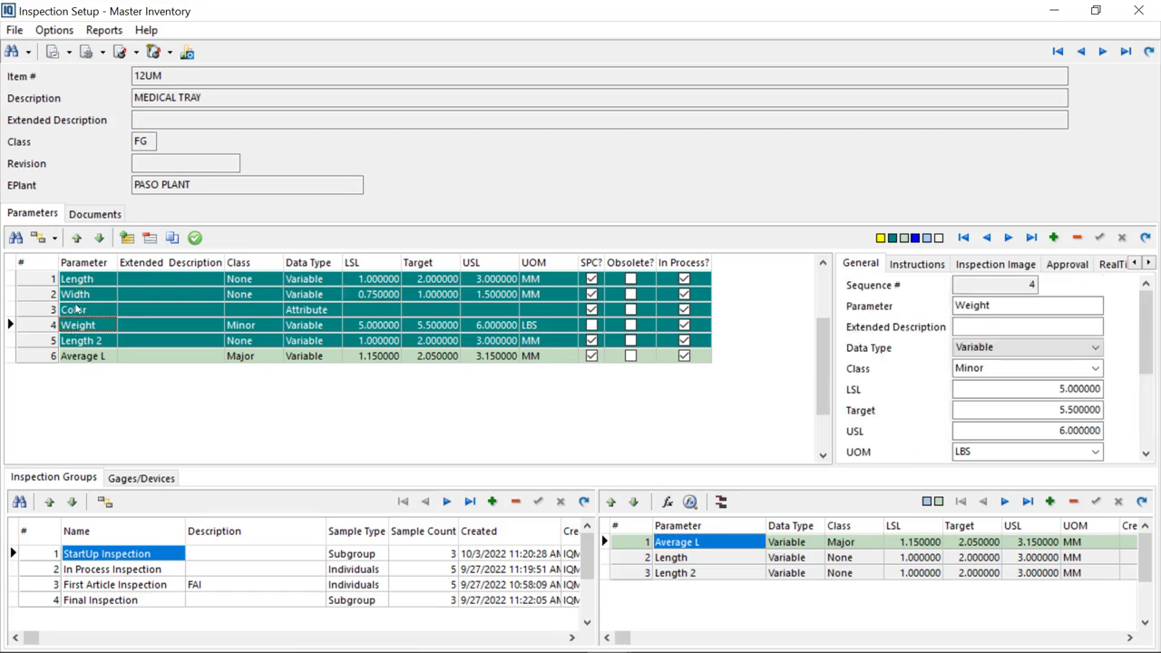
{"action": "left_click", "coordinate": [51, 355]}
{"action": "left_click", "coordinate": [78, 237]}
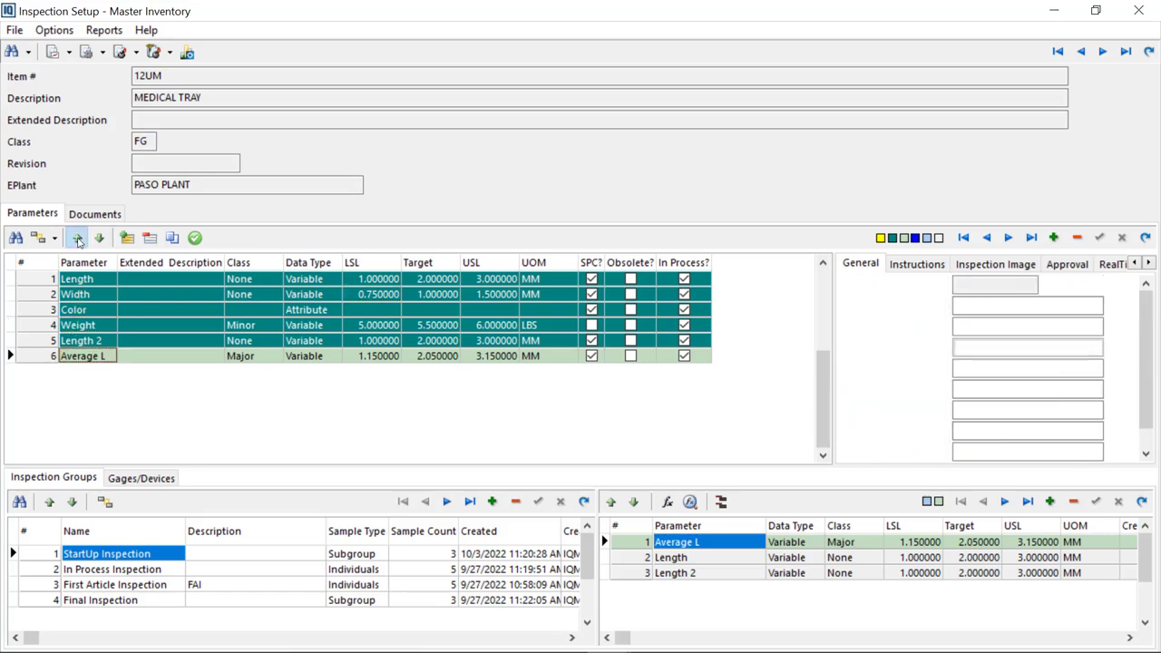
{"action": "left_click", "coordinate": [78, 238]}
{"action": "left_click", "coordinate": [78, 237]}
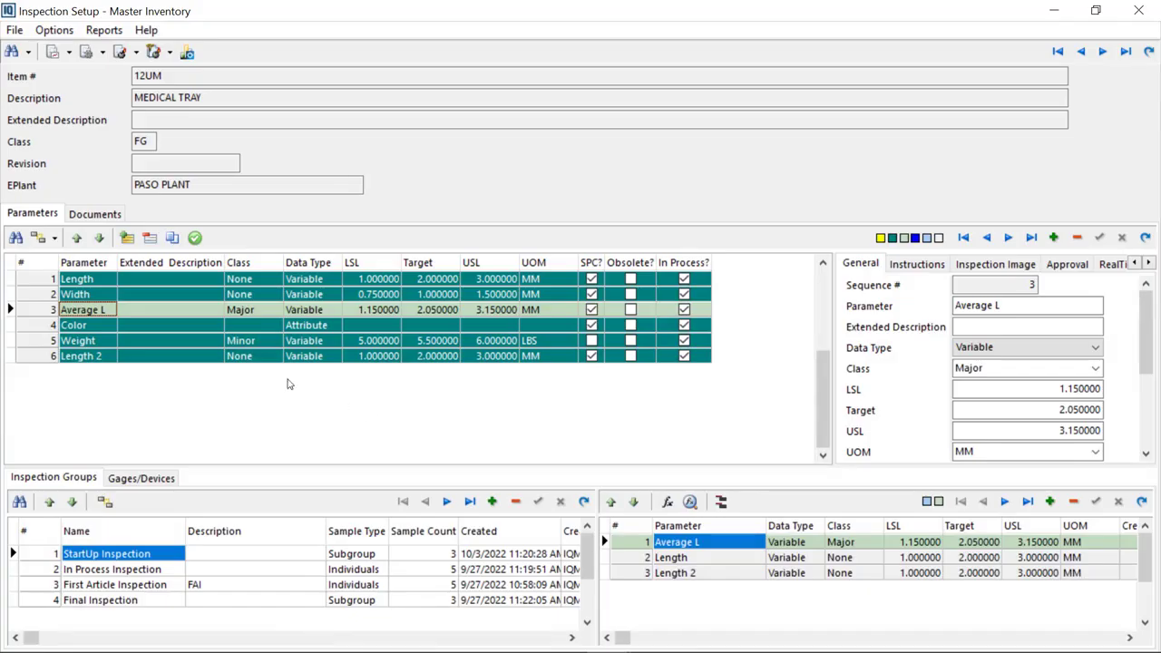
Set the Weight parameter's LSL to 5.25 and save the change
{"action": "left_click", "coordinate": [322, 341]}
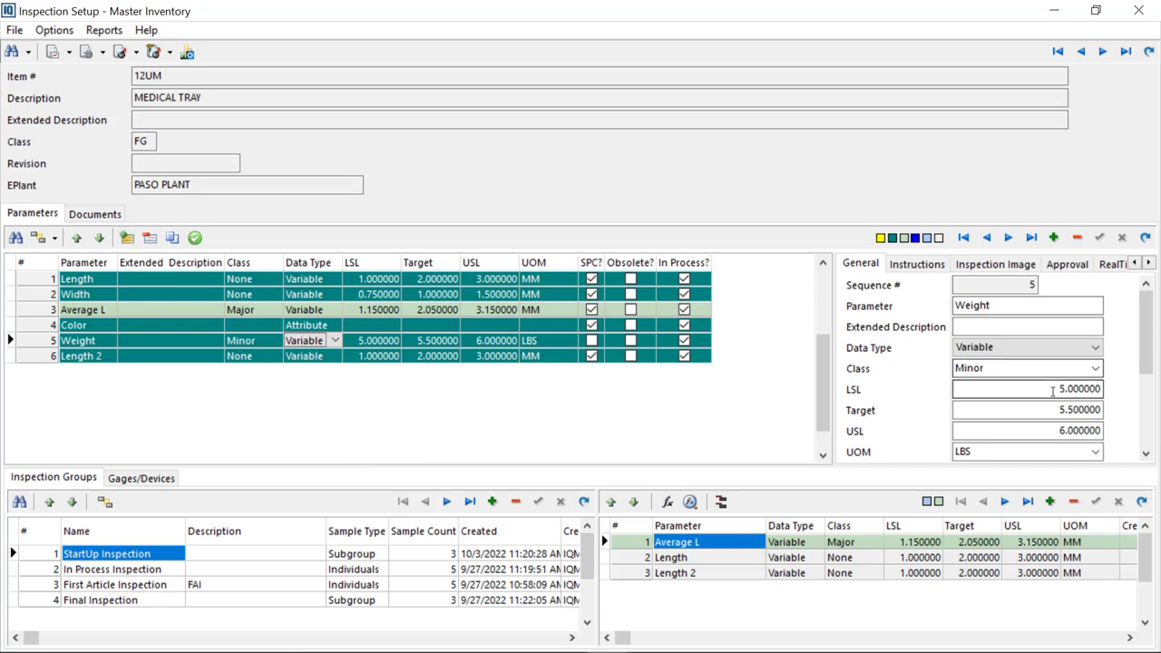
{"action": "left_click", "coordinate": [954, 388]}
{"action": "type", "text": "25.2"}
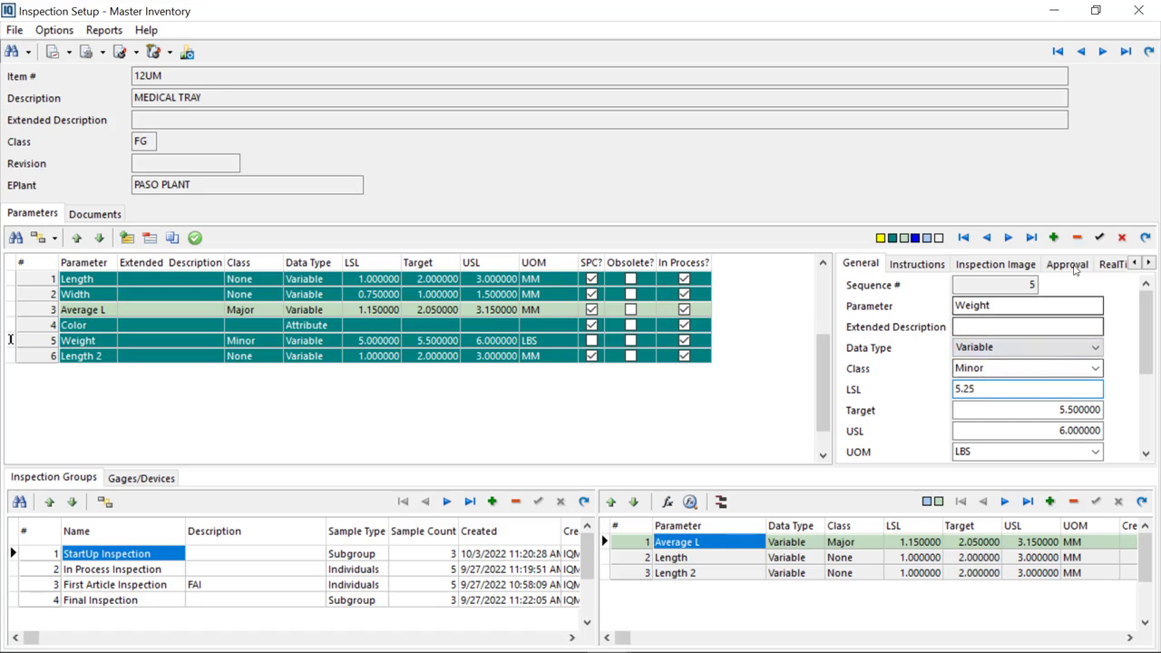
{"action": "left_click", "coordinate": [1099, 238]}
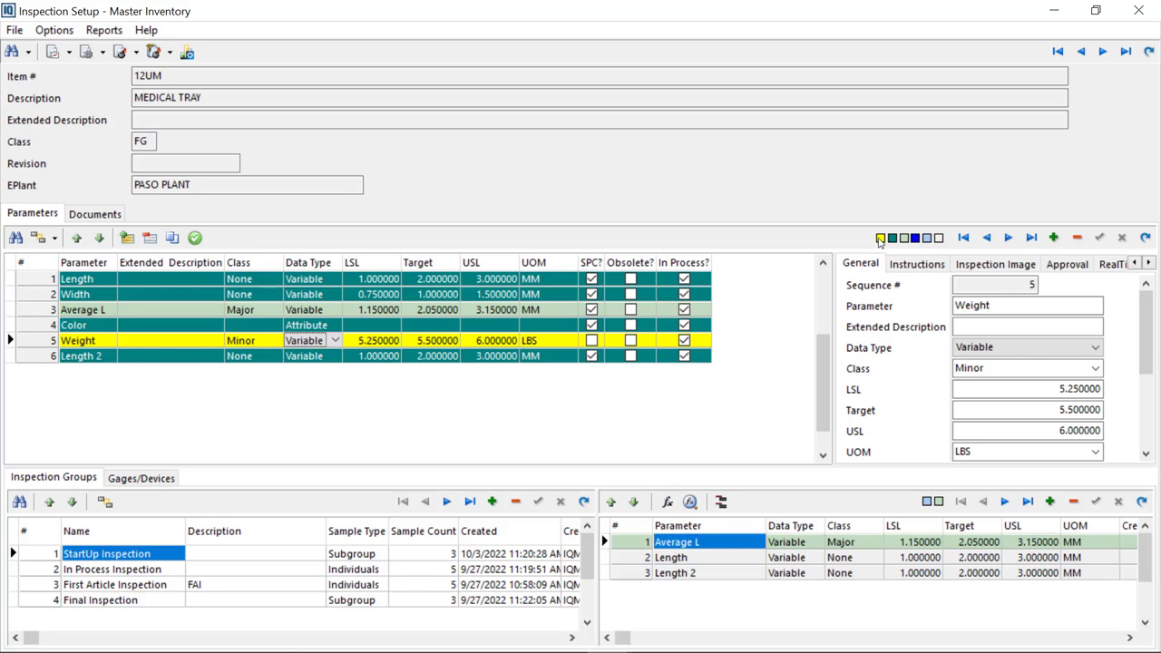
{"action": "mouse_move", "coordinate": [878, 240]}
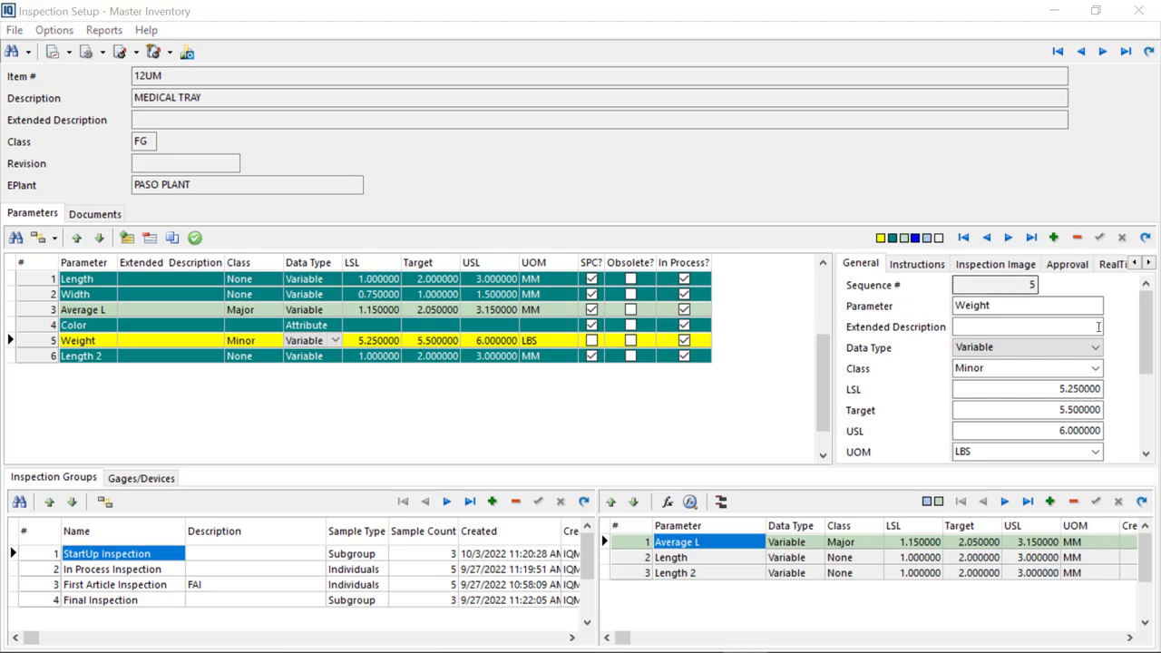
Mark the Weight parameter as approved and save the approval
{"action": "left_click", "coordinate": [1064, 266]}
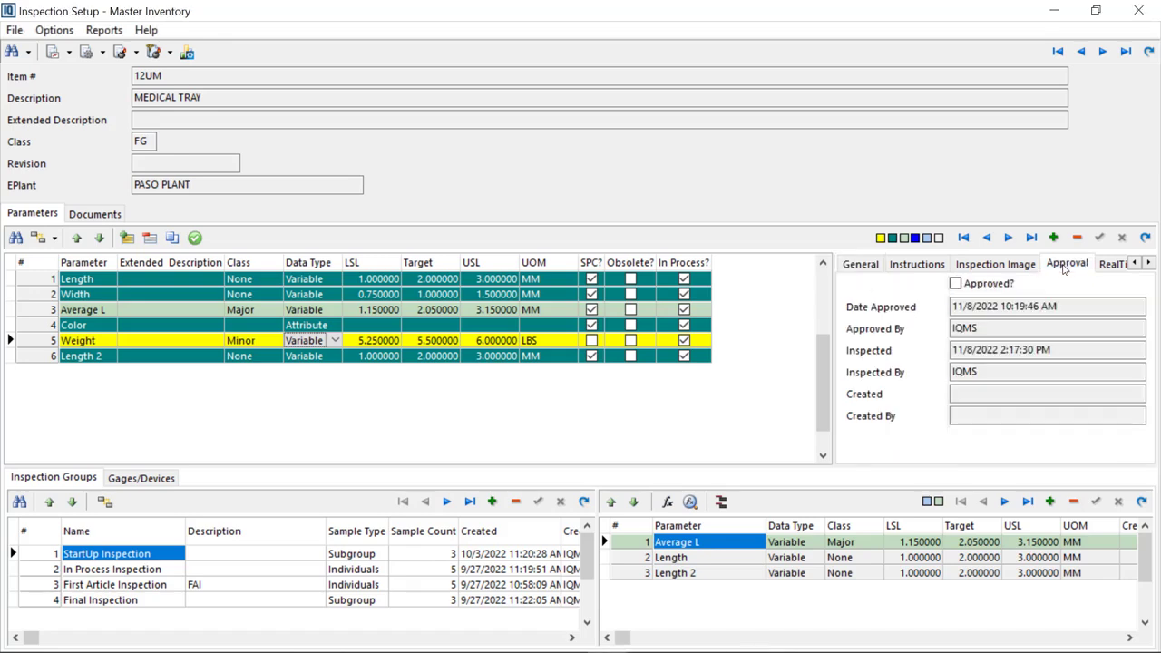
{"action": "left_click", "coordinate": [955, 284]}
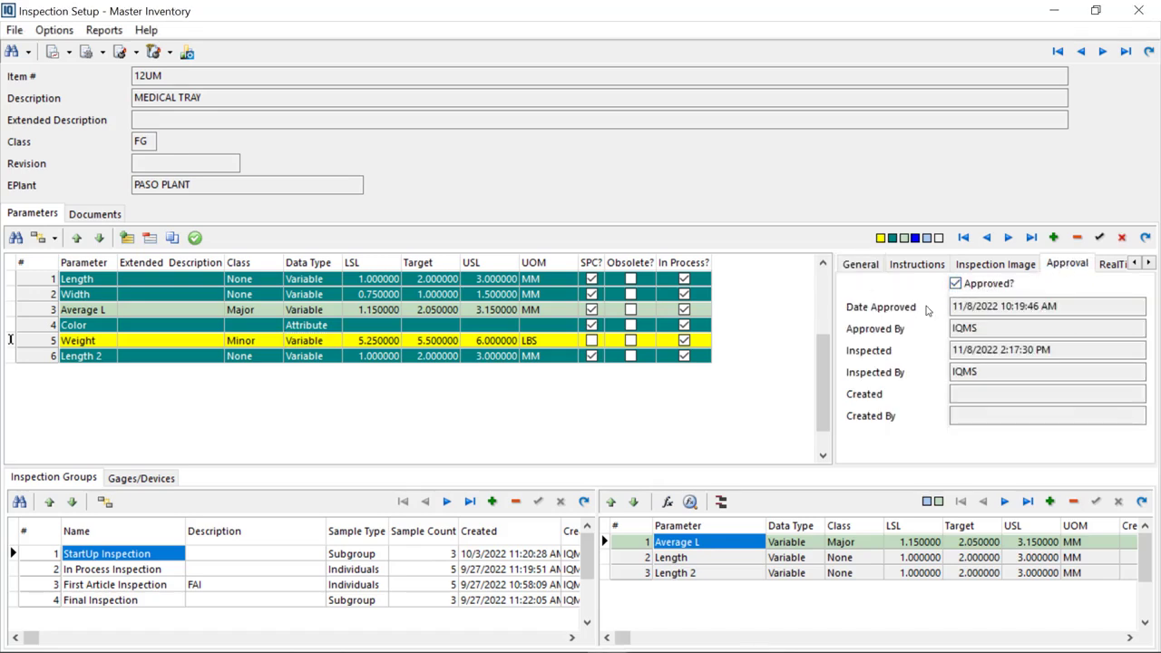
{"action": "left_click", "coordinate": [1099, 237]}
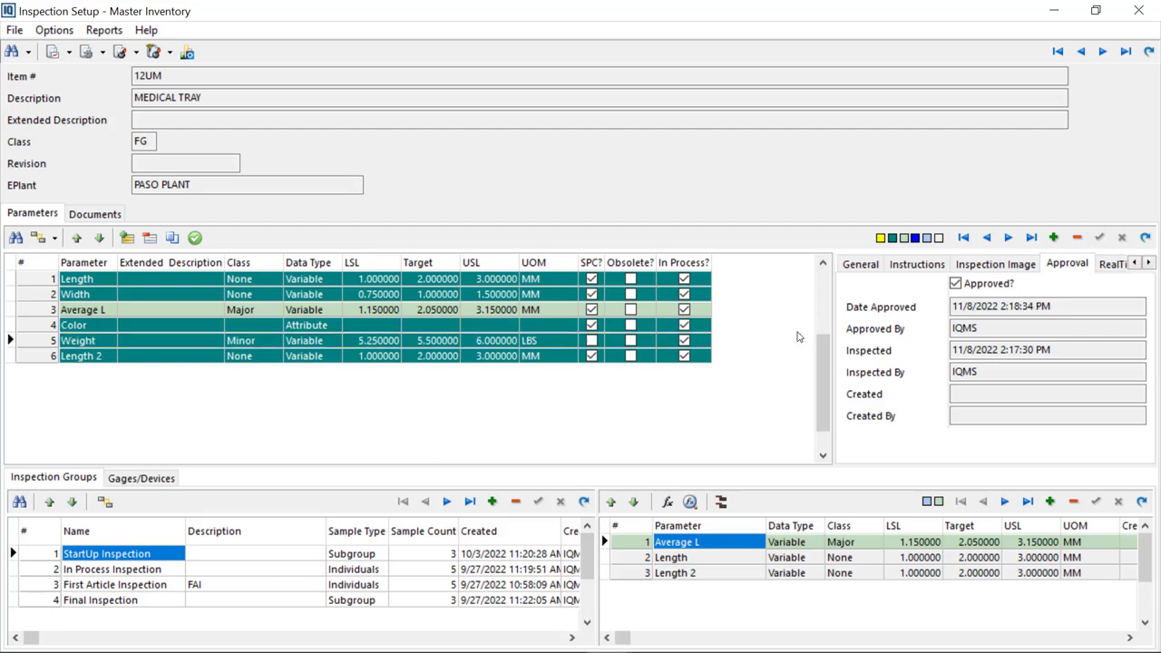
Select the StartUp and In Process inspection groups to see which parameters each contains
{"action": "left_click", "coordinate": [455, 342]}
{"action": "left_click", "coordinate": [552, 343]}
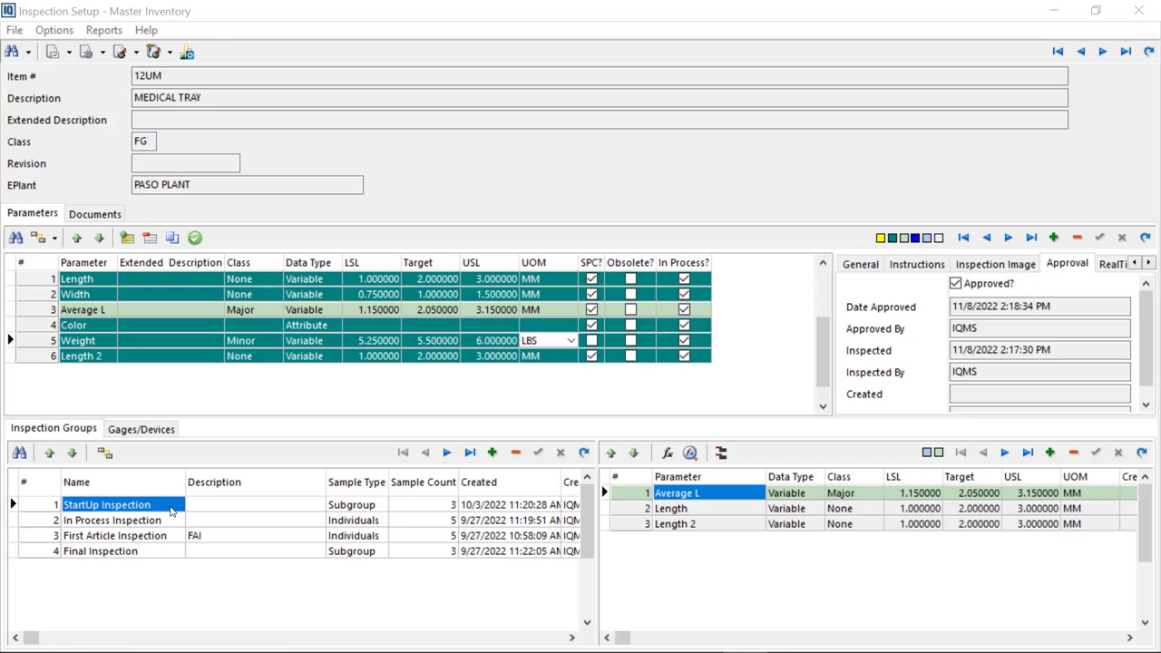
{"action": "left_click", "coordinate": [264, 526]}
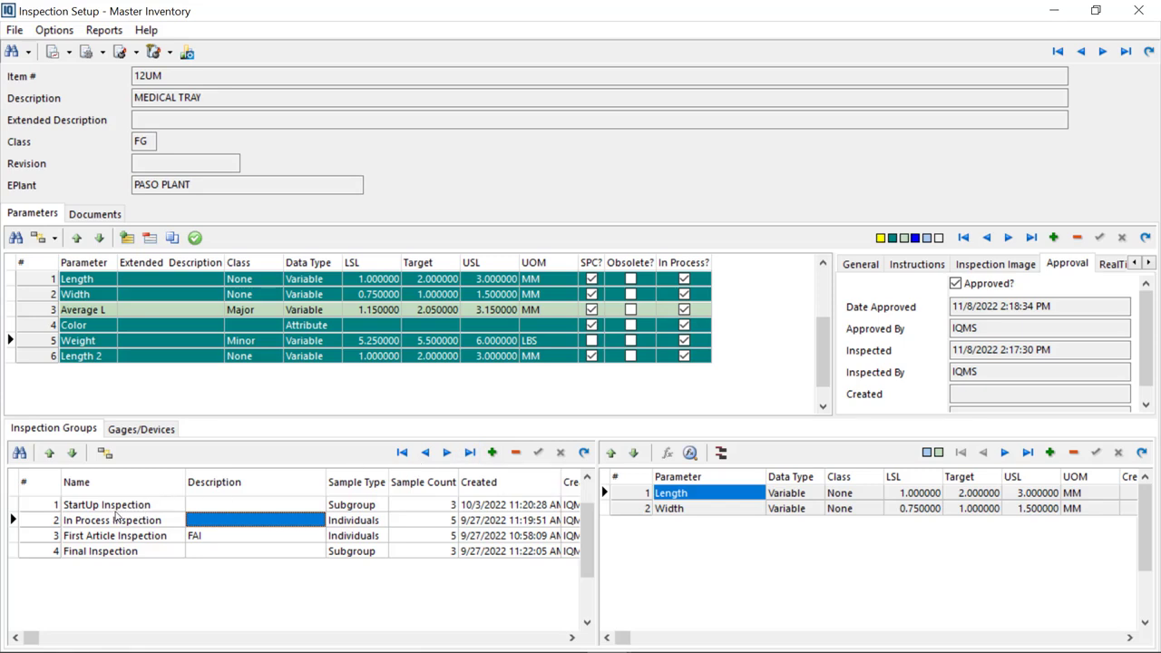
{"action": "left_click", "coordinate": [143, 511]}
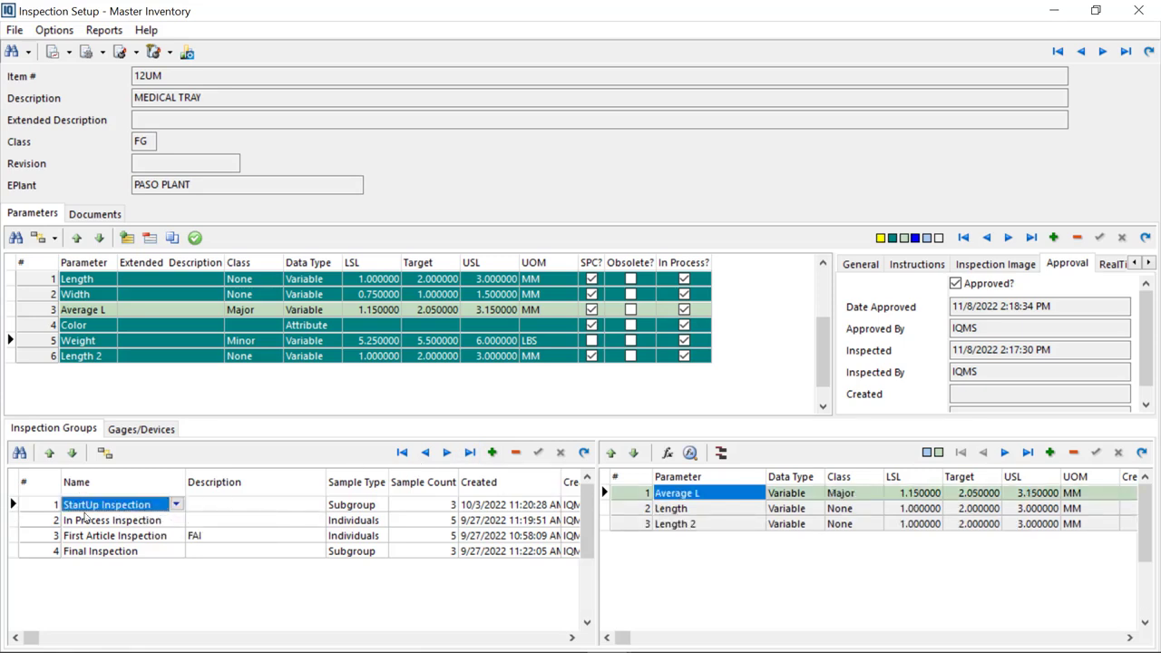
Open the user-defined list of inspection group names for editing and cancel without changes
{"action": "left_click", "coordinate": [177, 505]}
{"action": "right_click", "coordinate": [177, 508]}
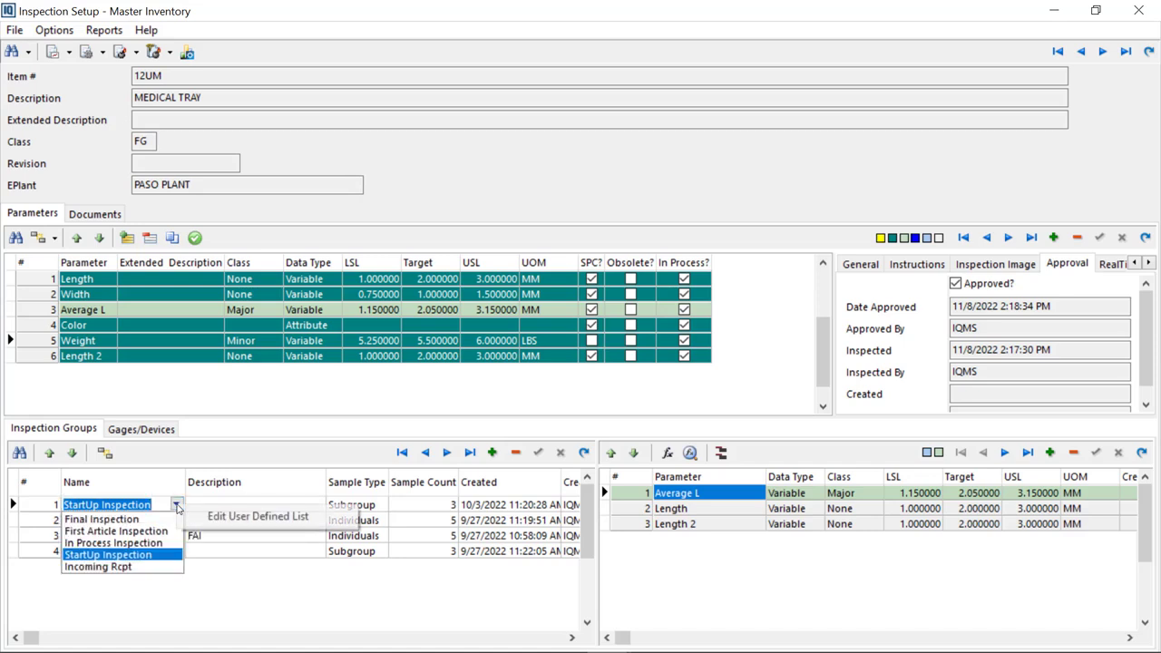
{"action": "left_click", "coordinate": [248, 523]}
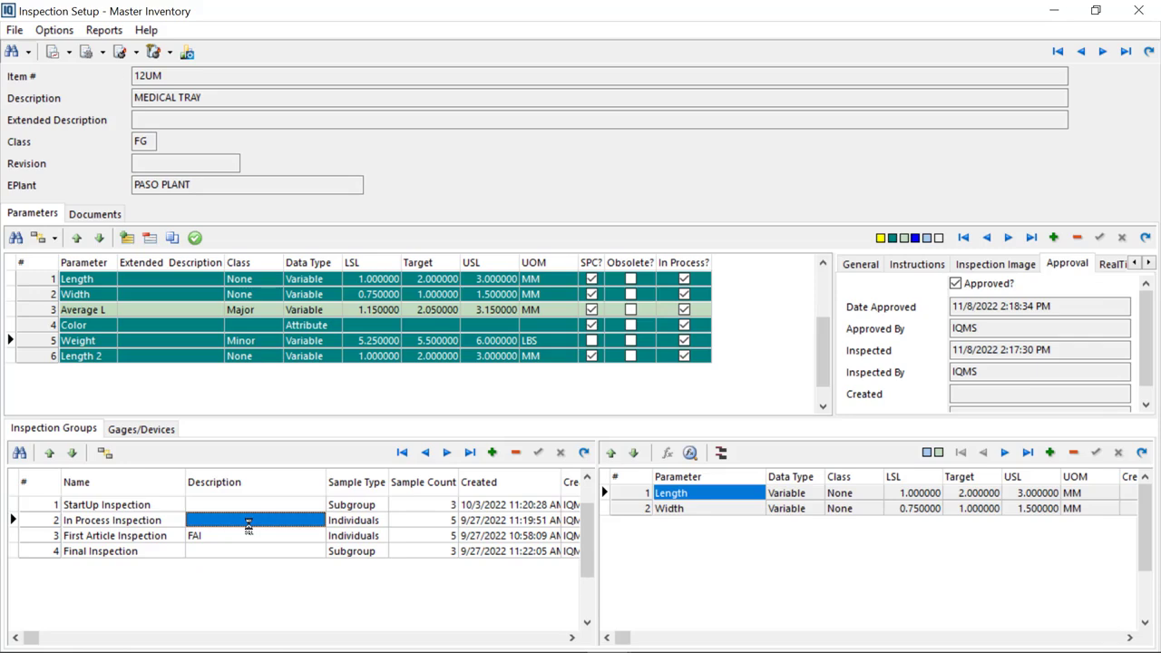
{"action": "left_click_drag", "start_coordinate": [892, 213], "coordinate": [568, 180]}
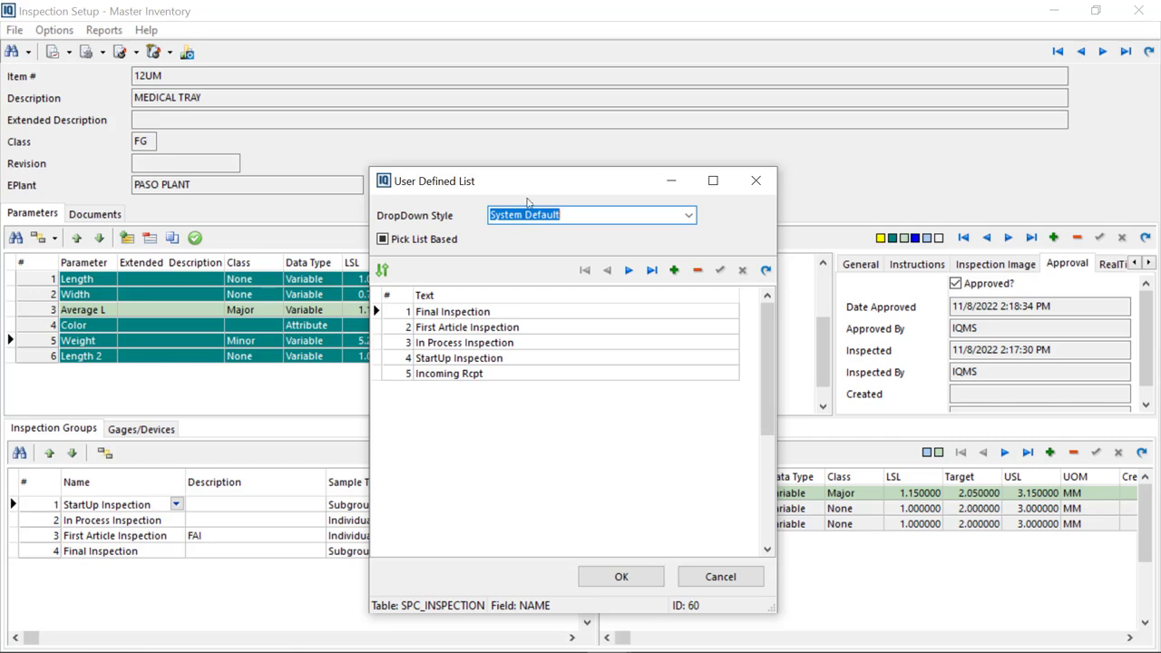
{"action": "left_click_drag", "start_coordinate": [539, 181], "coordinate": [543, 185]}
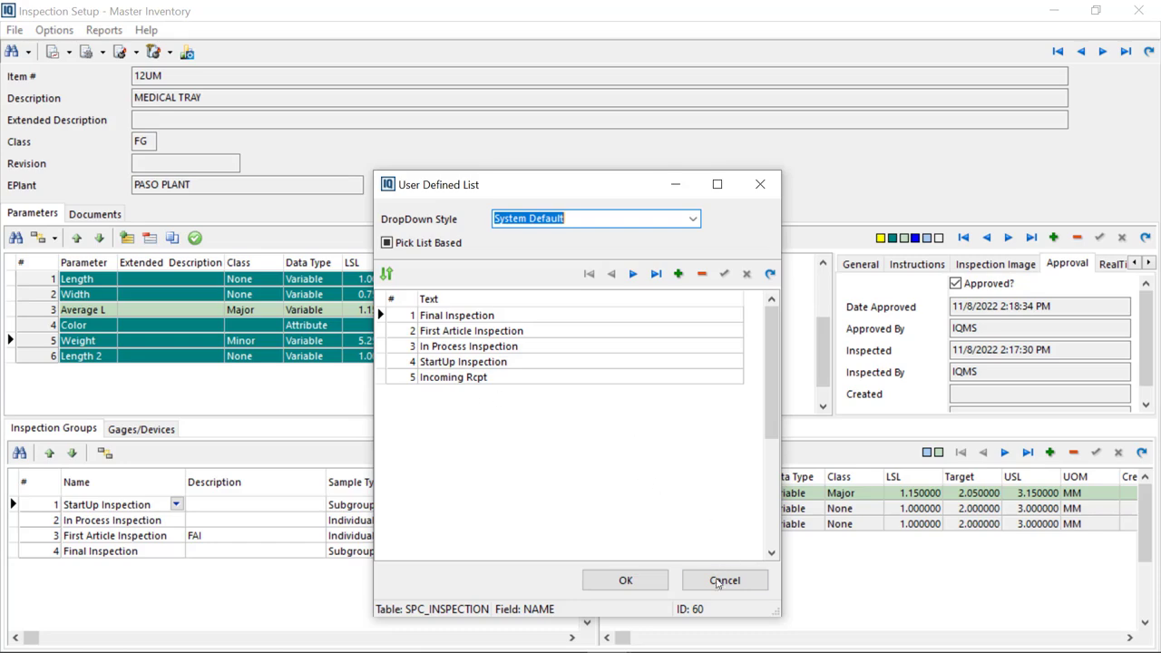
{"action": "left_click", "coordinate": [723, 584]}
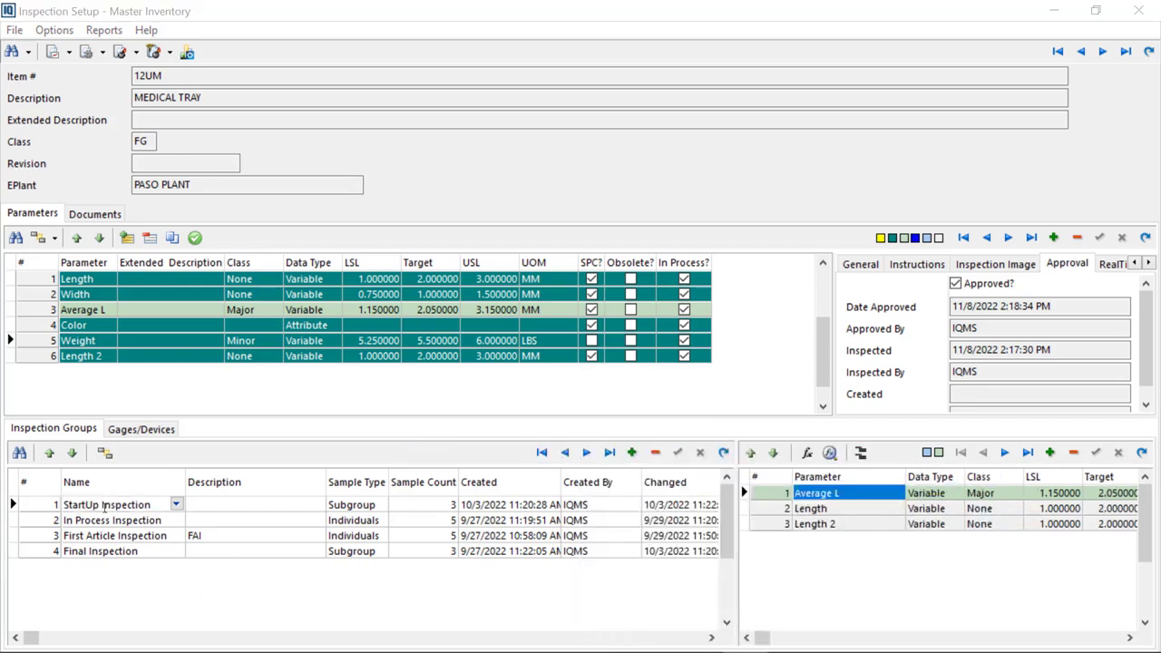
Examine the sample type options and sample counts of the inspection groups
{"action": "left_click", "coordinate": [303, 509]}
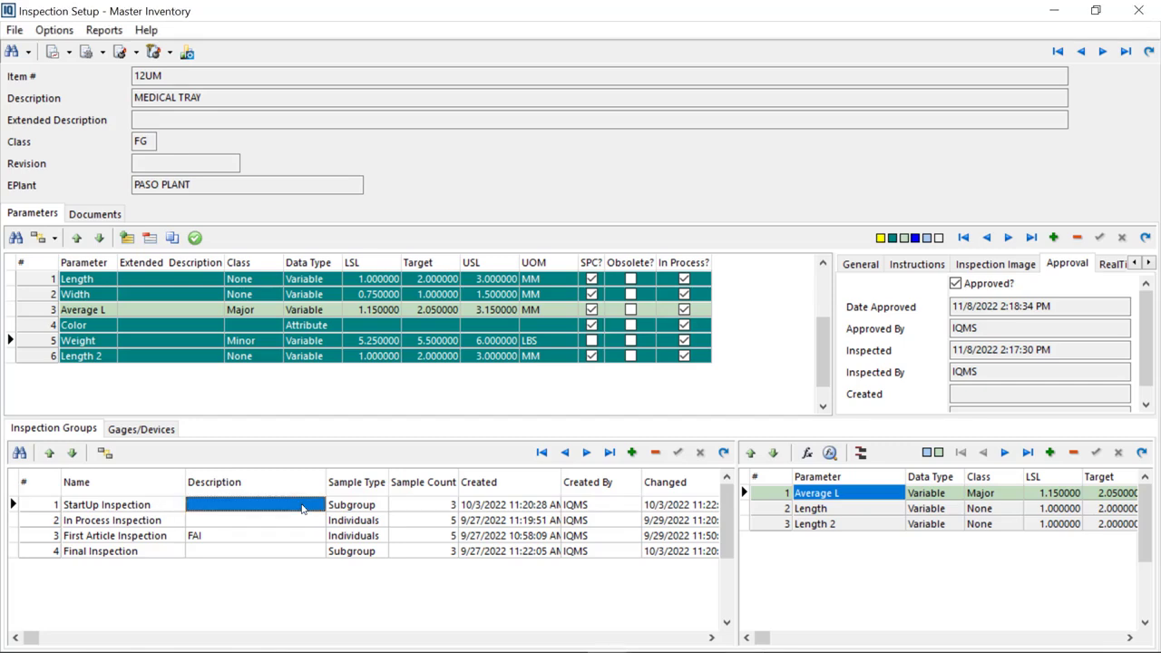
{"action": "left_click", "coordinate": [370, 505]}
{"action": "left_click", "coordinate": [381, 506]}
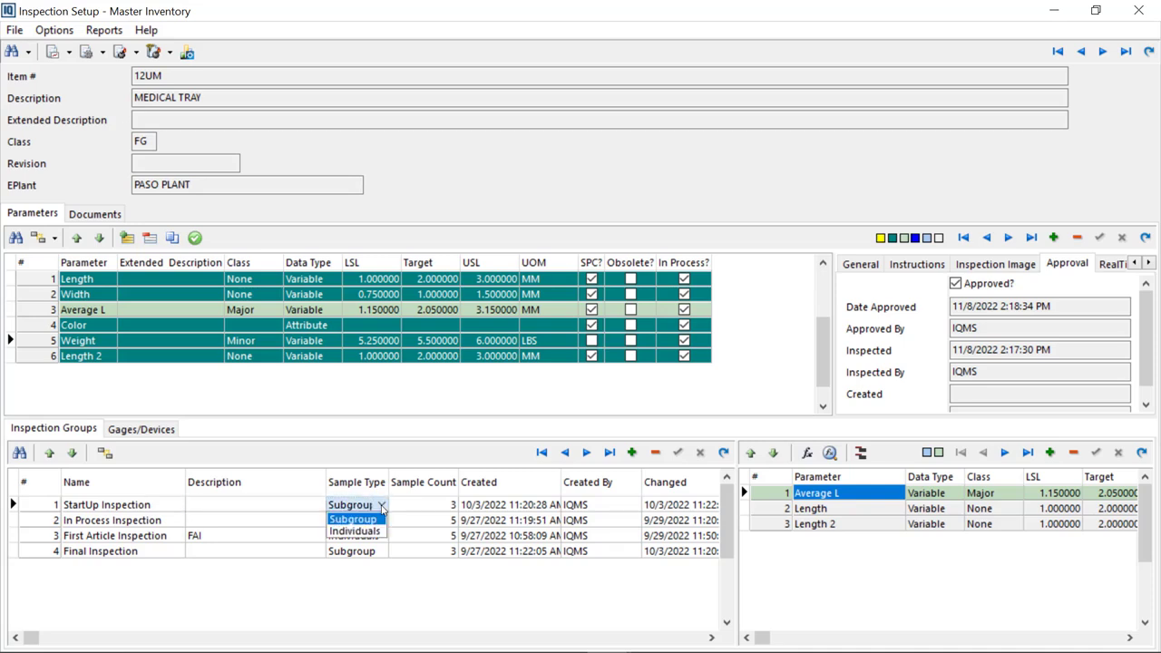
{"action": "left_click", "coordinate": [306, 499]}
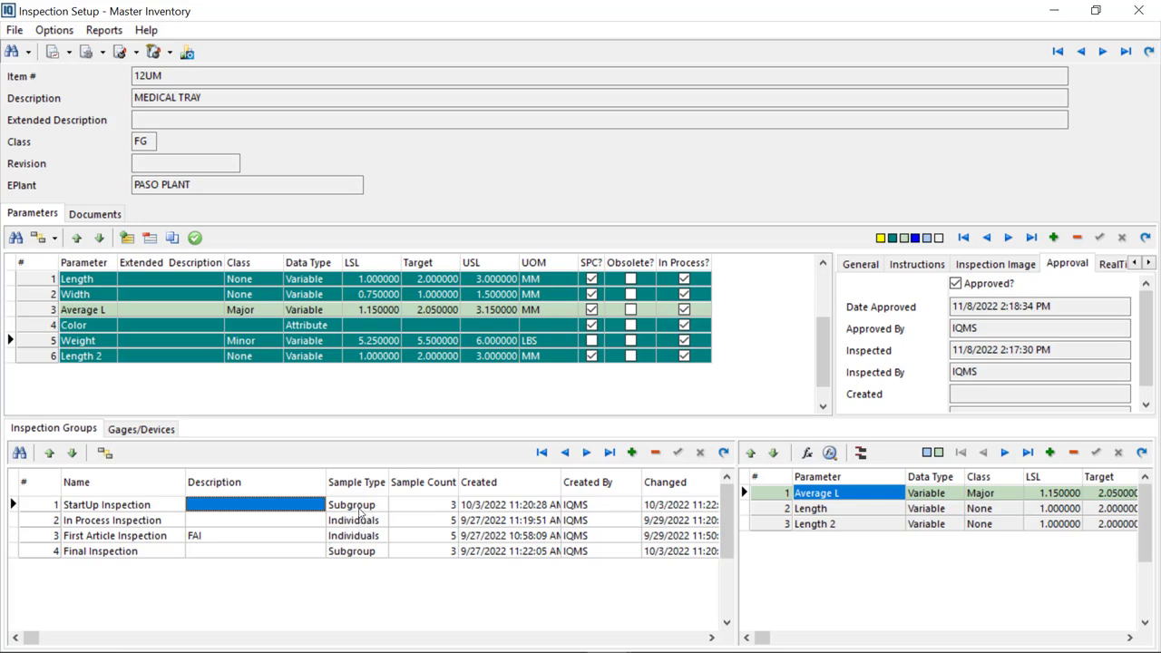
{"action": "left_click", "coordinate": [439, 508]}
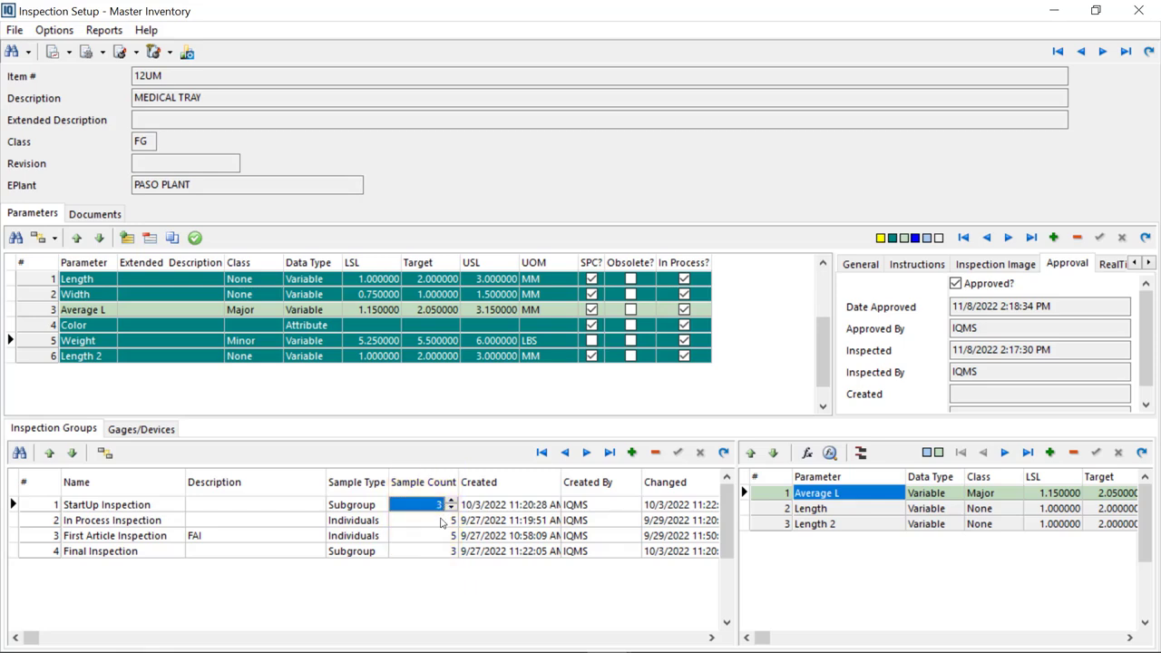
{"action": "left_click", "coordinate": [439, 521]}
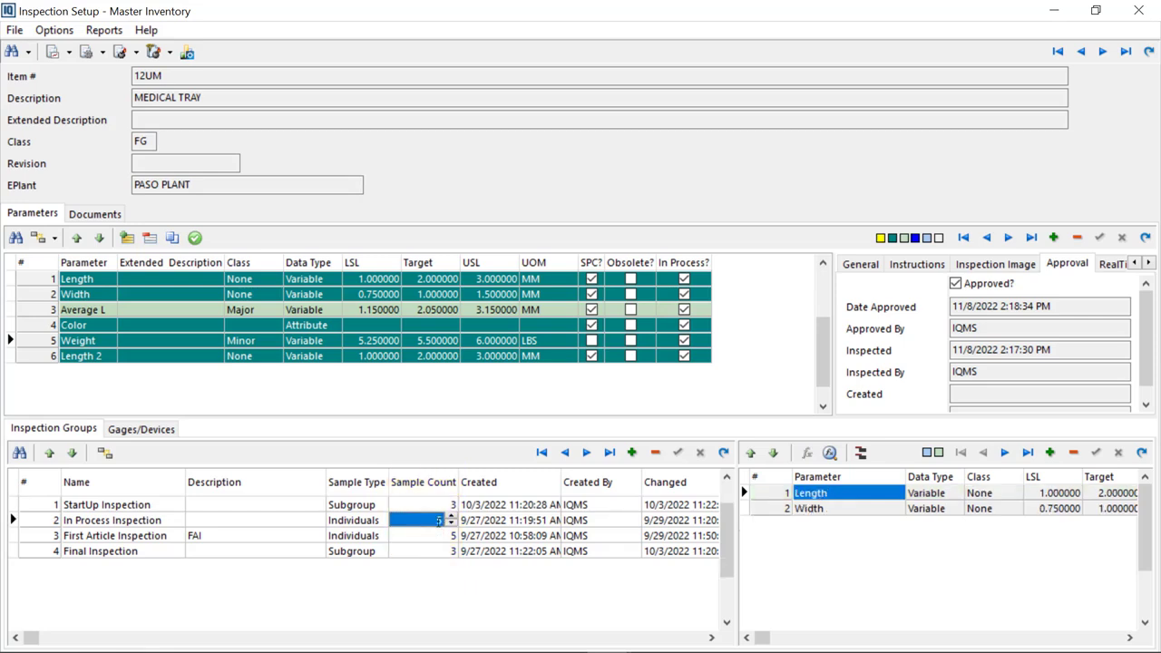
{"action": "left_click", "coordinate": [435, 535]}
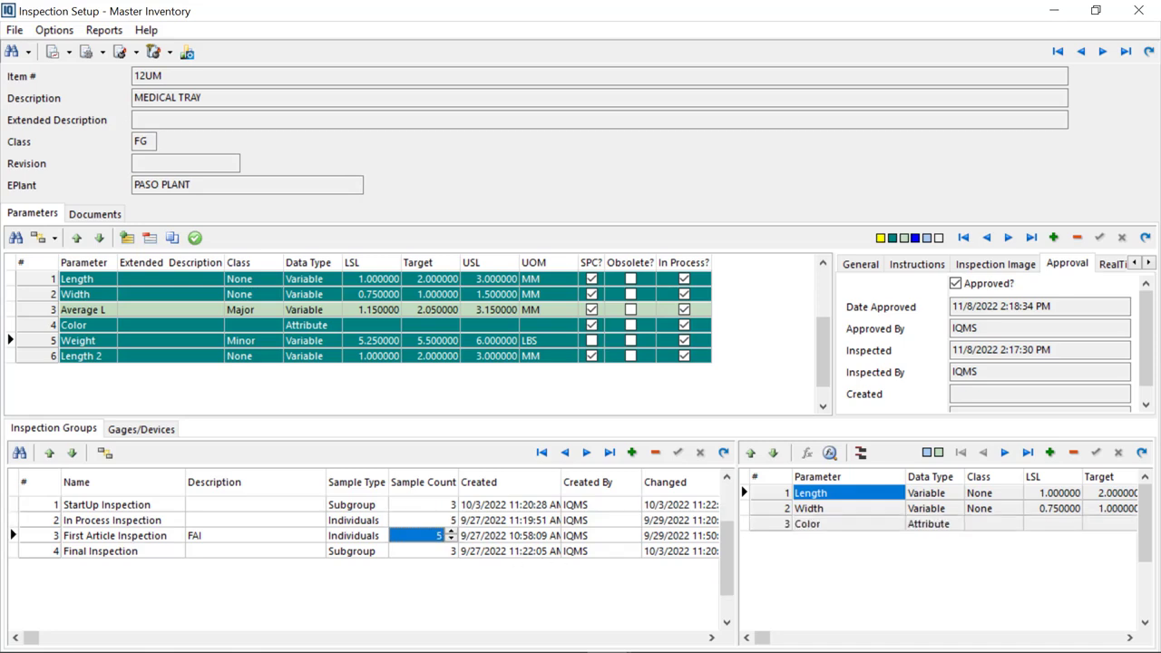
Scroll through the inspection group columns to review the RealTime, Inactive and variable sample count settings
{"action": "left_click", "coordinate": [711, 639]}
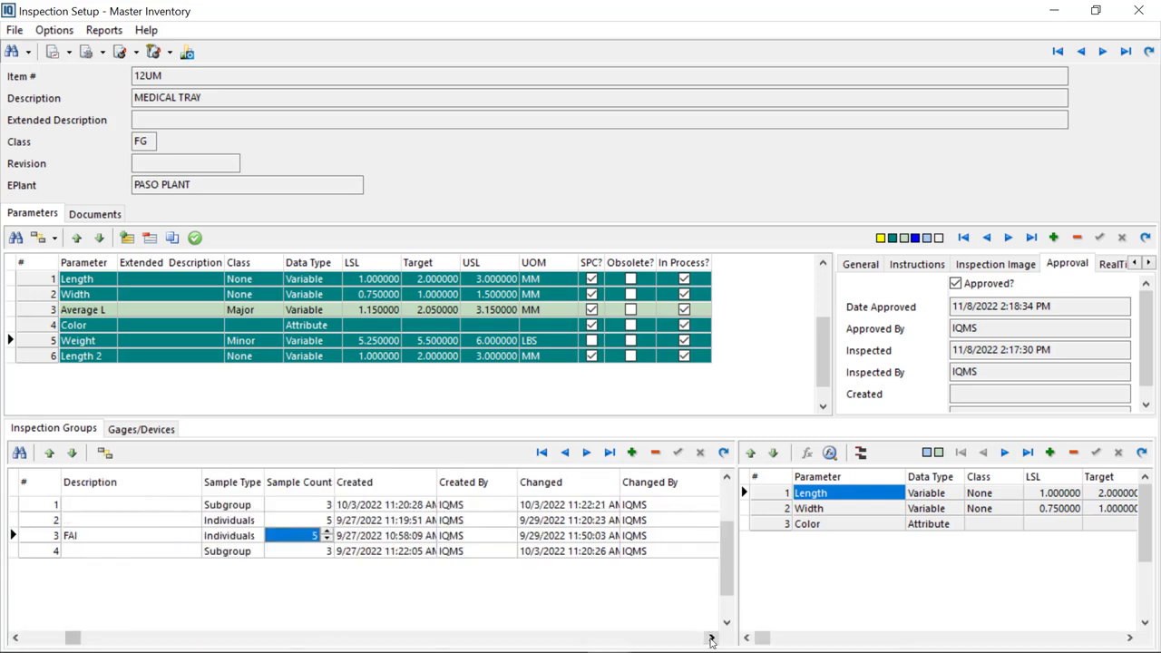
{"action": "left_click", "coordinate": [711, 639]}
{"action": "left_click", "coordinate": [711, 638]}
{"action": "left_click", "coordinate": [711, 638]}
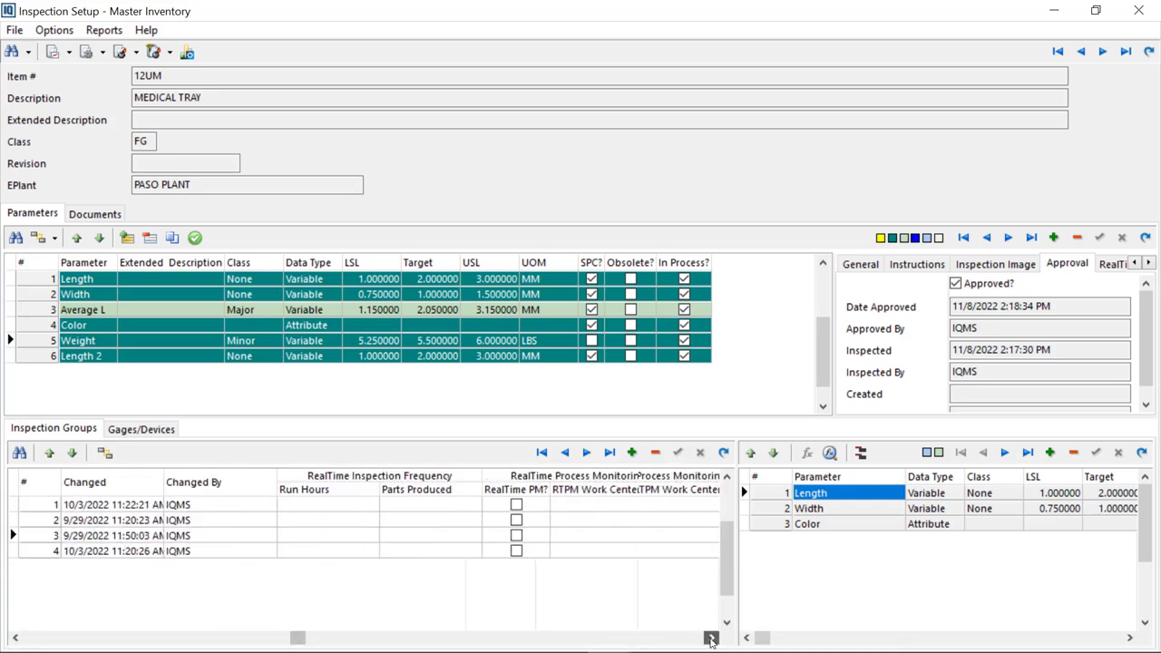
{"action": "left_click", "coordinate": [711, 638]}
{"action": "left_click", "coordinate": [711, 638]}
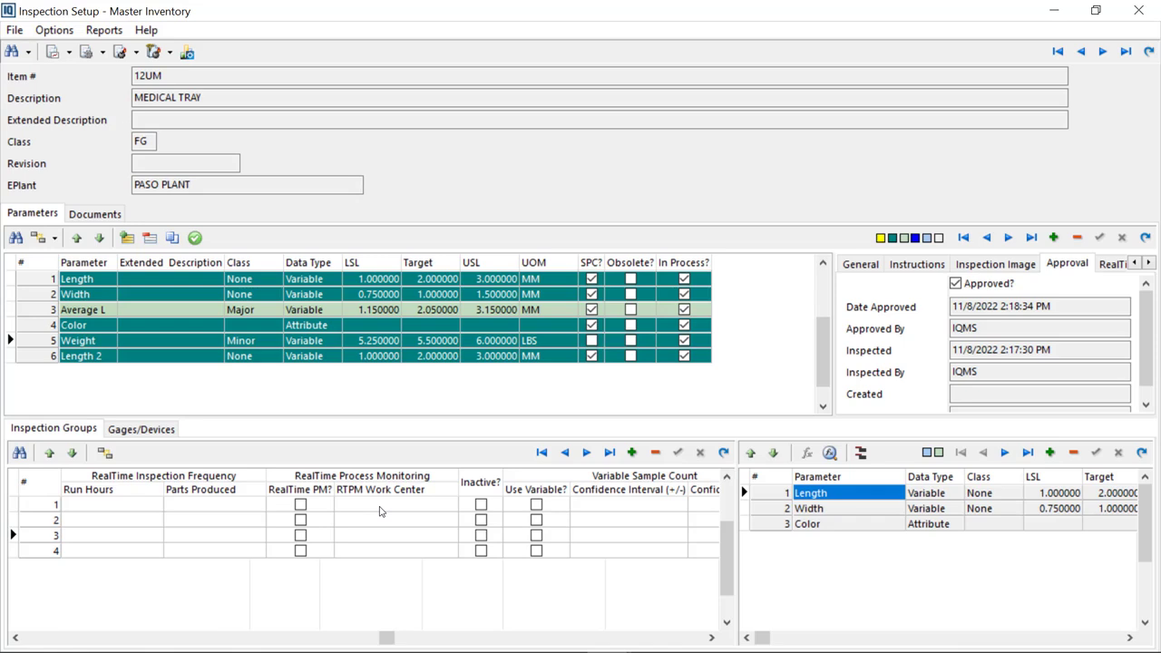
{"action": "left_click", "coordinate": [482, 505]}
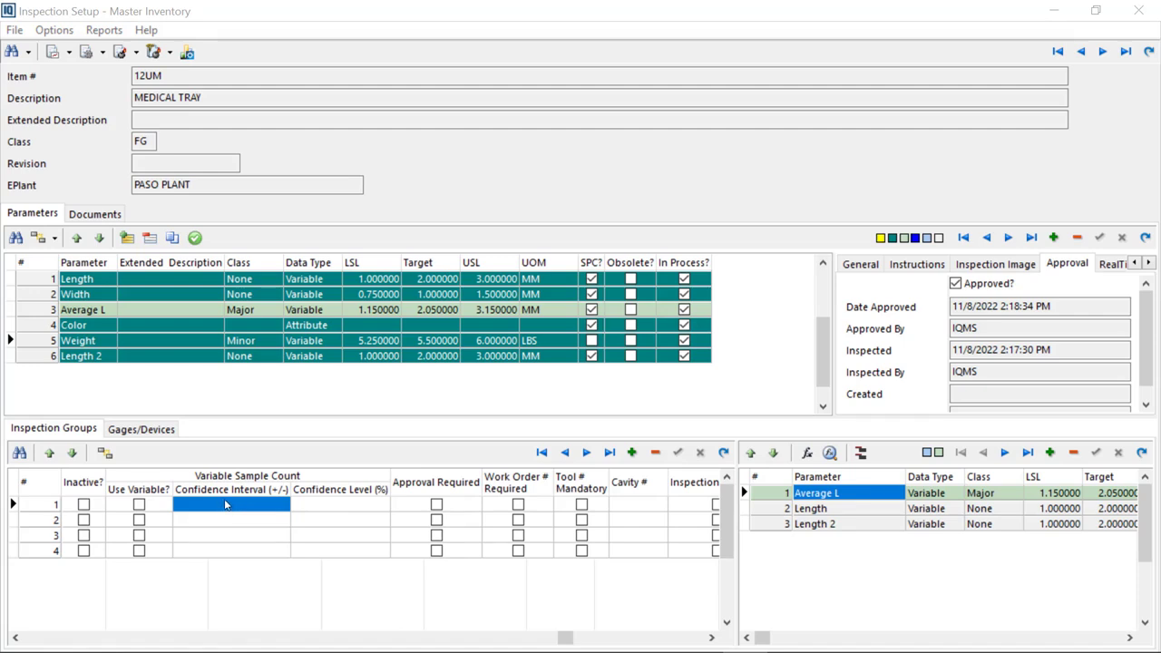
{"action": "mouse_move", "coordinate": [72, 646]}
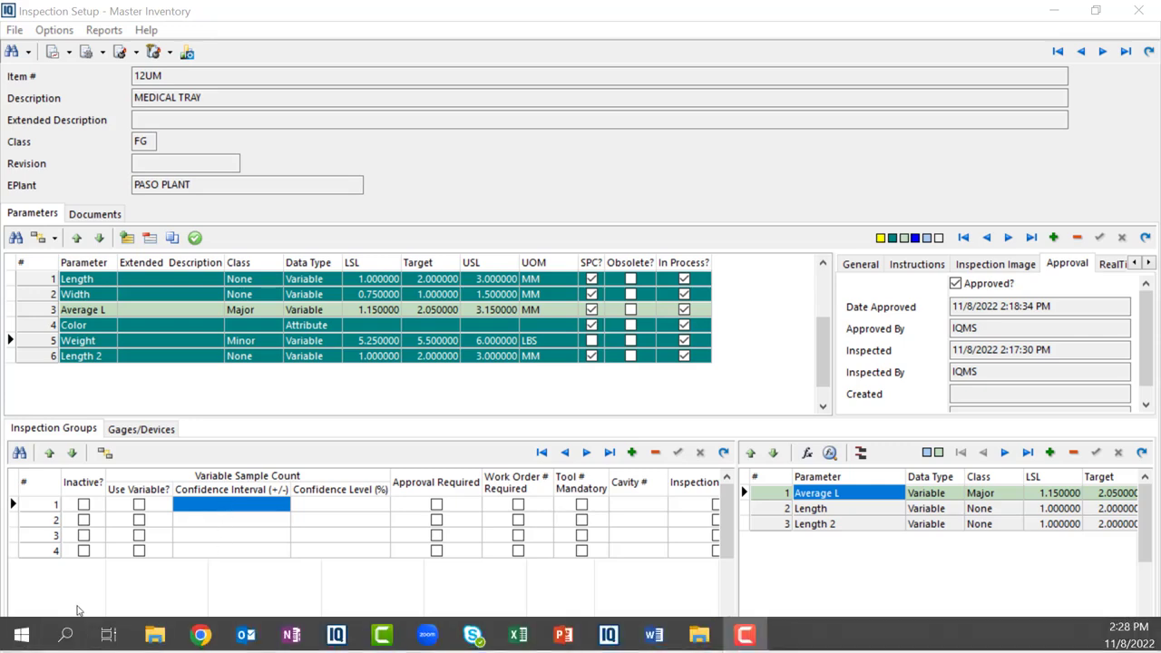
{"action": "left_click", "coordinate": [52, 642]}
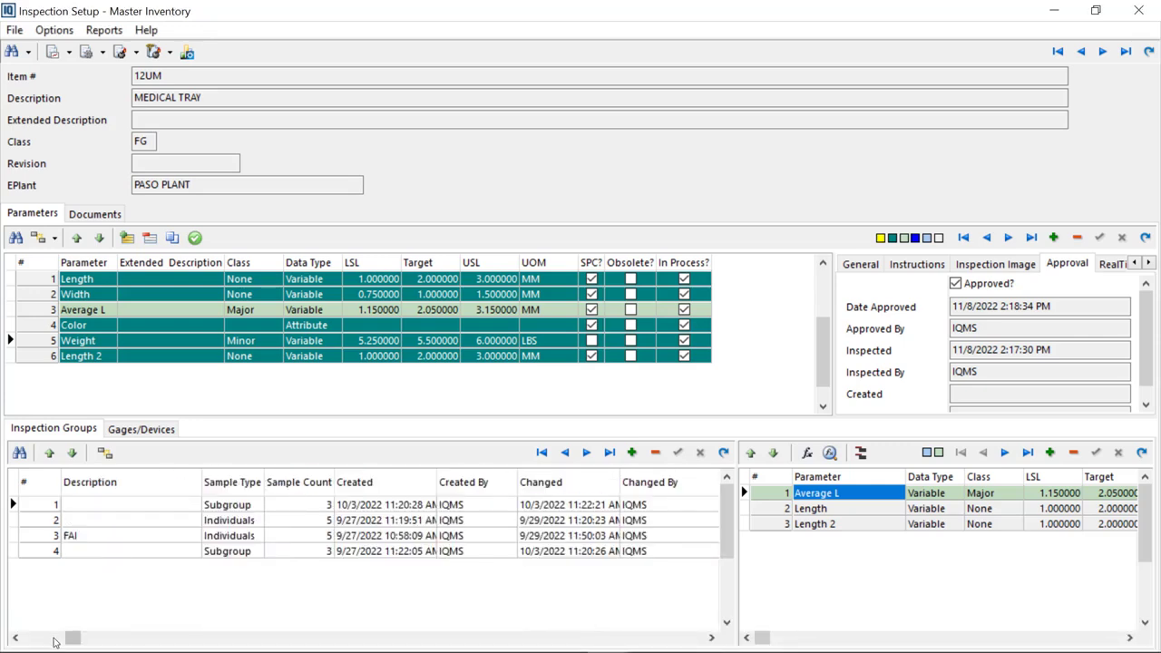
{"action": "left_click", "coordinate": [53, 642]}
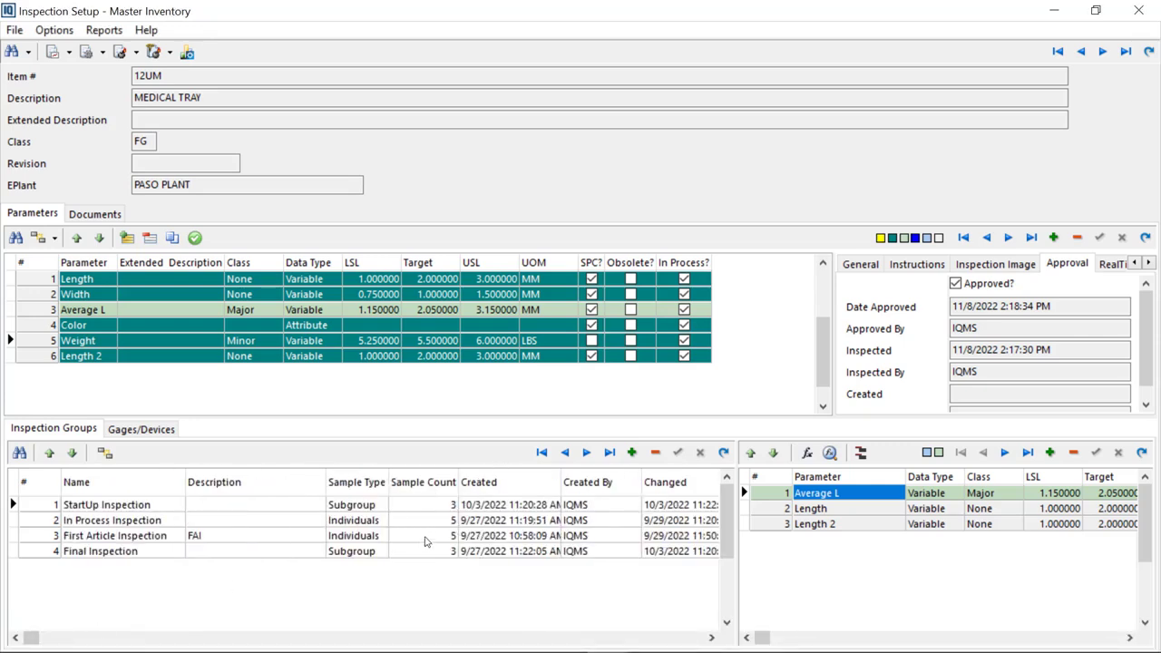
{"action": "left_click", "coordinate": [657, 638]}
{"action": "left_click", "coordinate": [658, 639]}
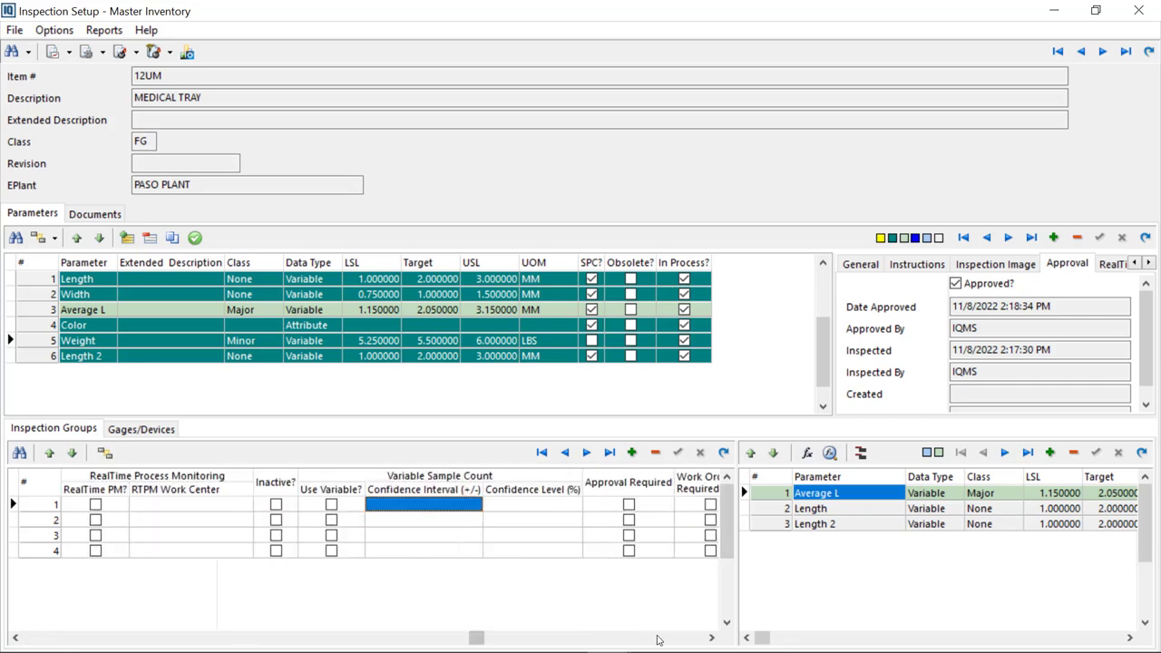
{"action": "left_click", "coordinate": [657, 639]}
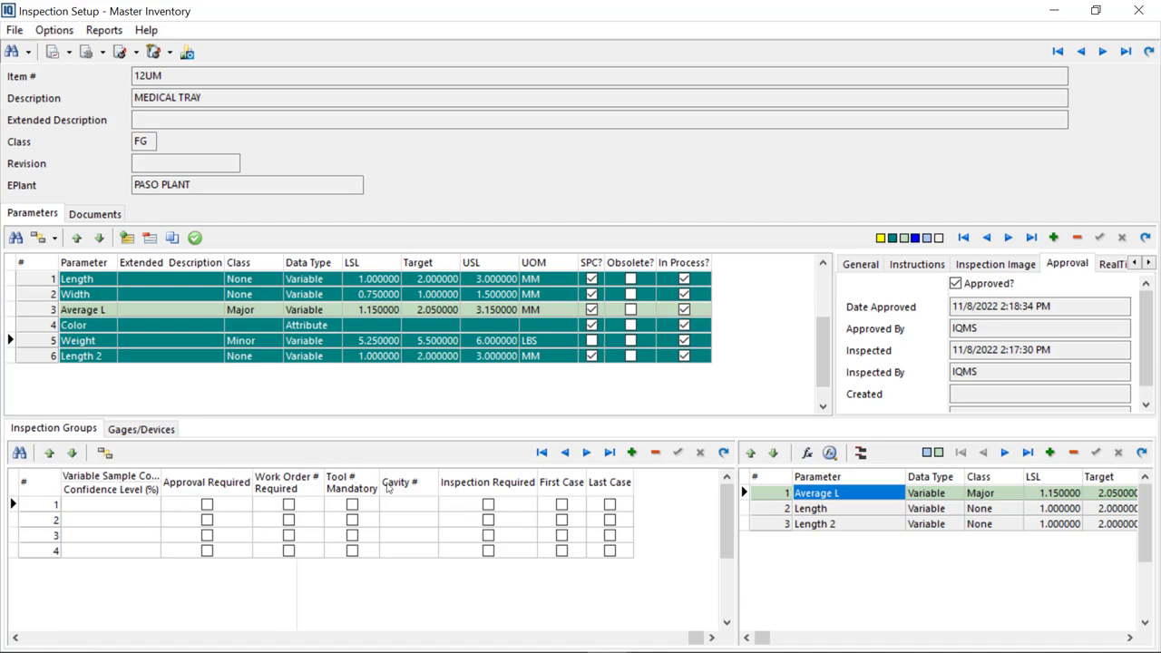
Require approval for the StartUp Inspection group
{"action": "left_click", "coordinate": [208, 508]}
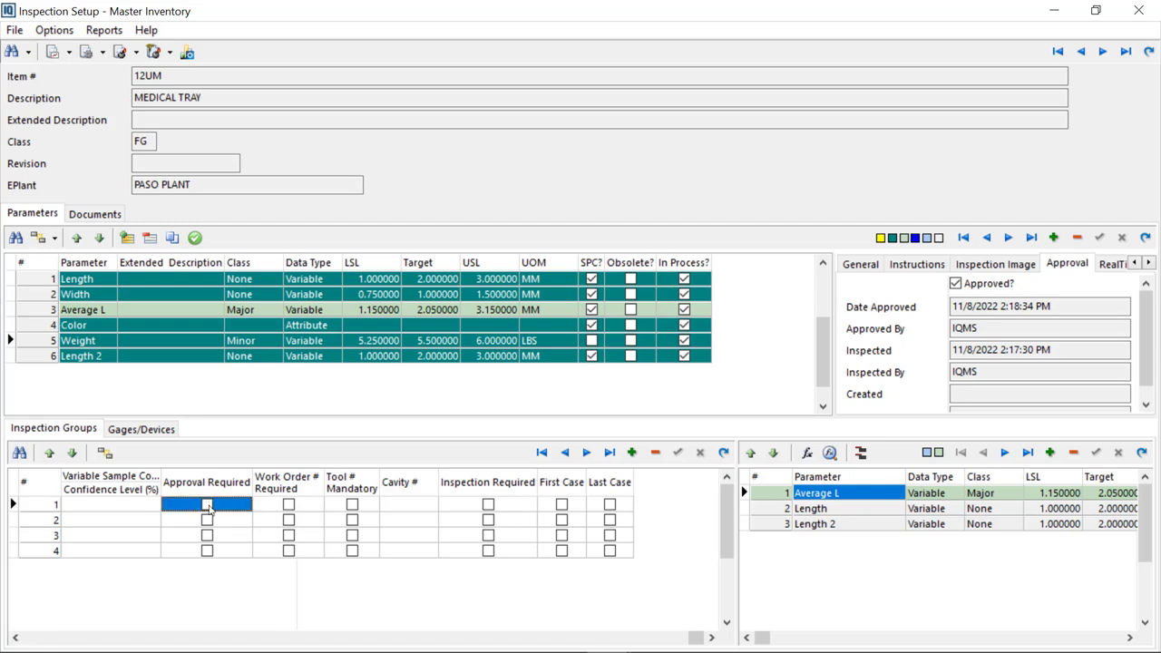
{"action": "left_click", "coordinate": [208, 506]}
{"action": "left_click", "coordinate": [488, 506]}
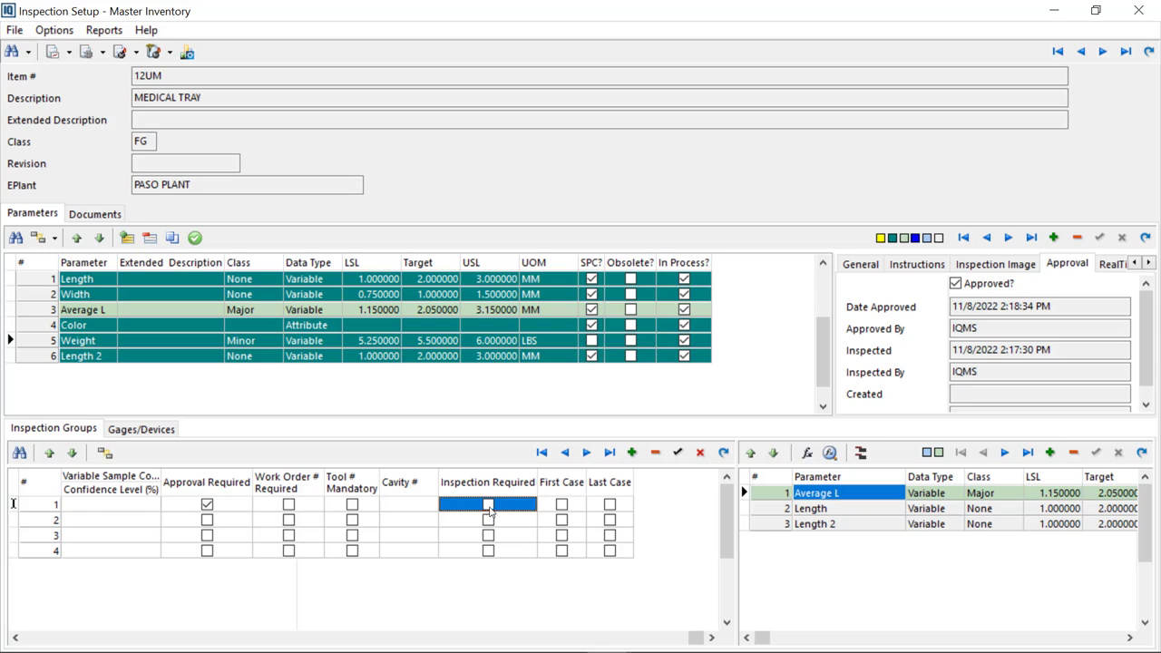
Enable First Case for the In Process Inspection group and Last Case for the First Article Inspection group
{"action": "left_click", "coordinate": [562, 523]}
{"action": "left_click", "coordinate": [562, 522]}
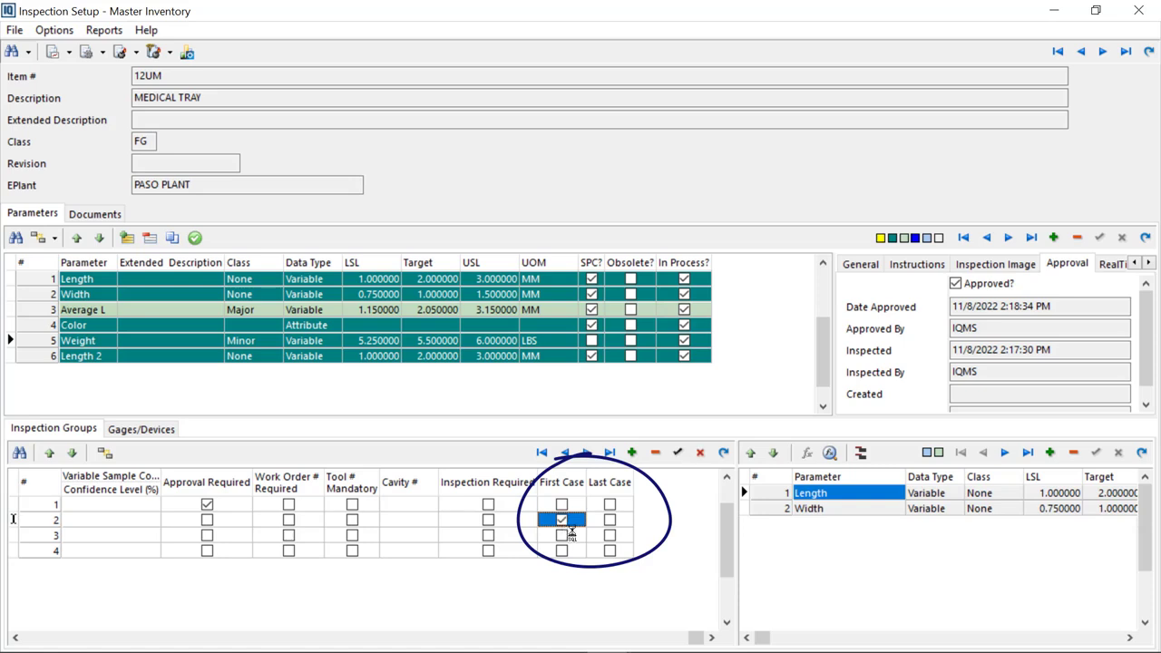
{"action": "left_click", "coordinate": [612, 535]}
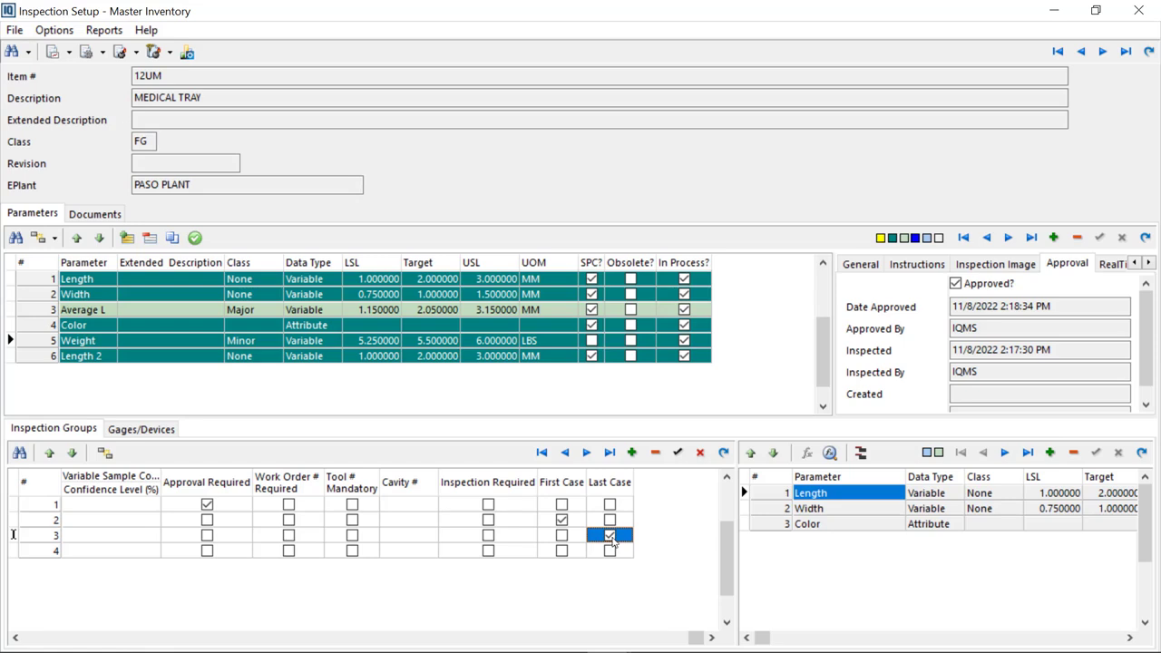
{"action": "left_click", "coordinate": [564, 521]}
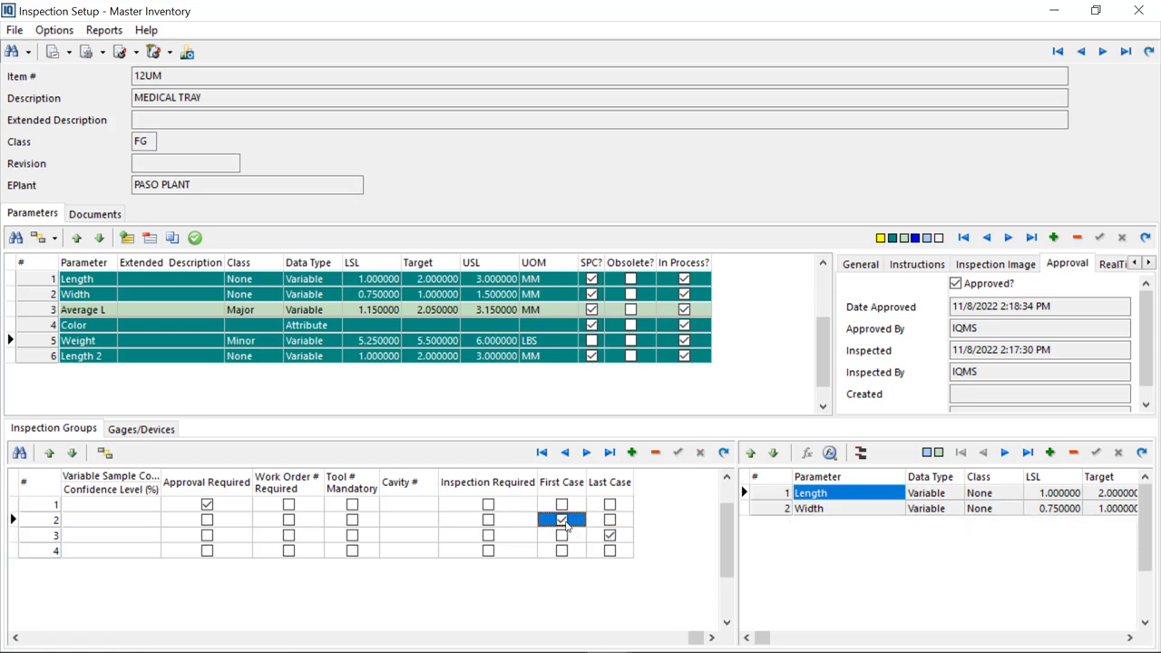
{"action": "left_click", "coordinate": [610, 535]}
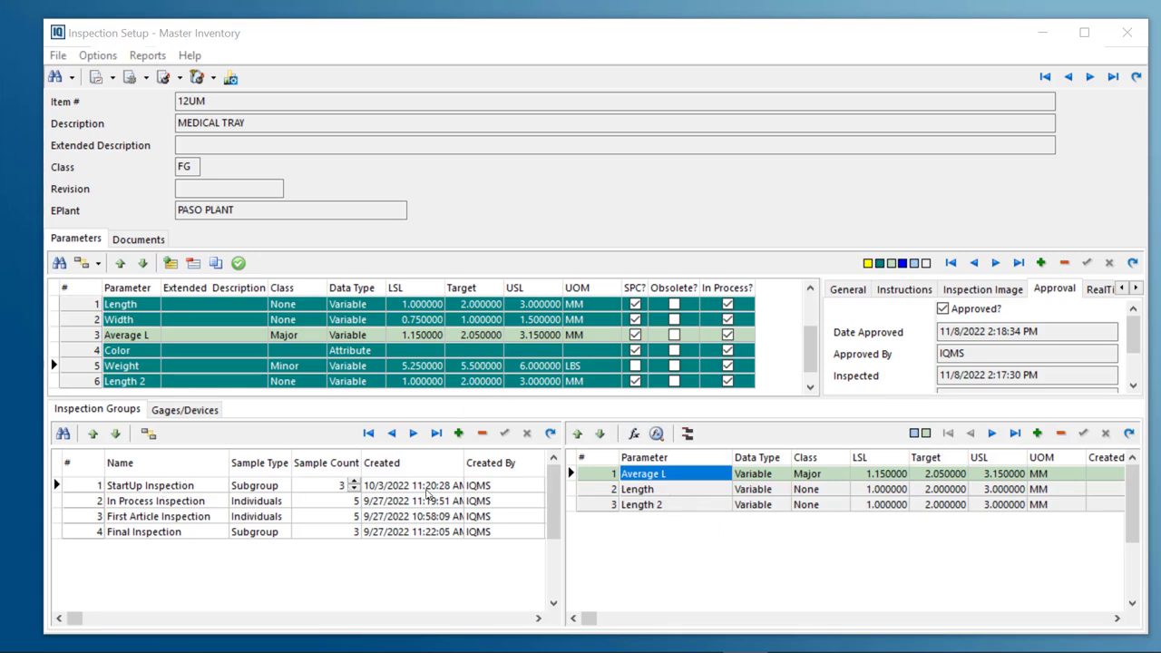
Select each inspection group in turn to review its assigned parameters
{"action": "left_click", "coordinate": [153, 487]}
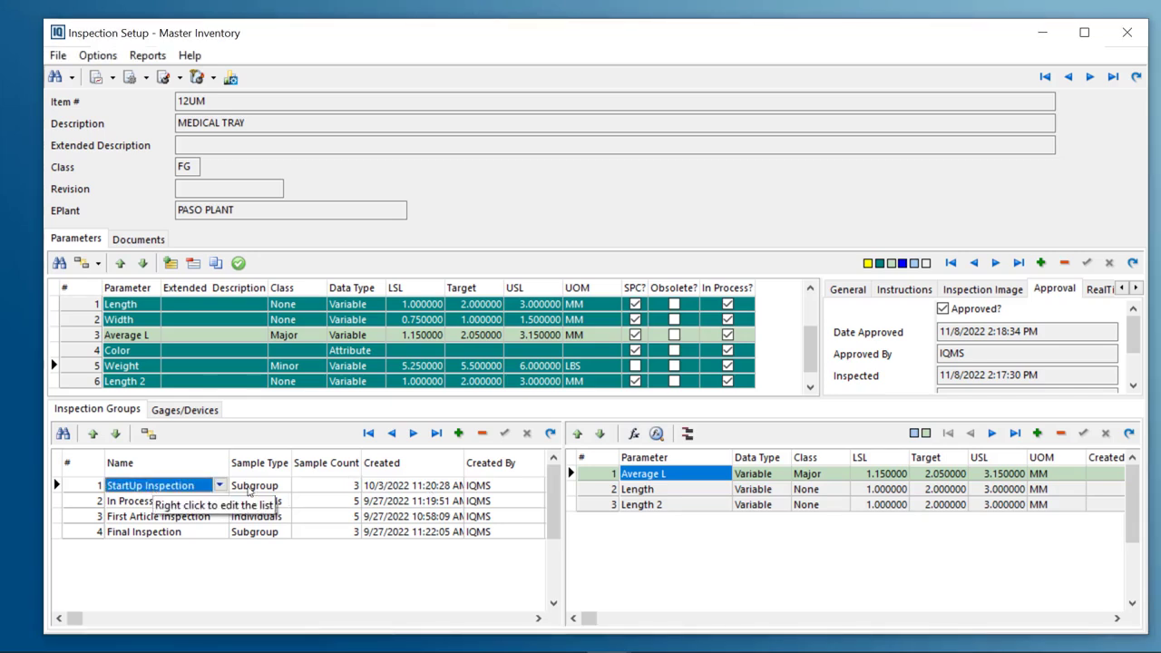
{"action": "left_click", "coordinate": [760, 474]}
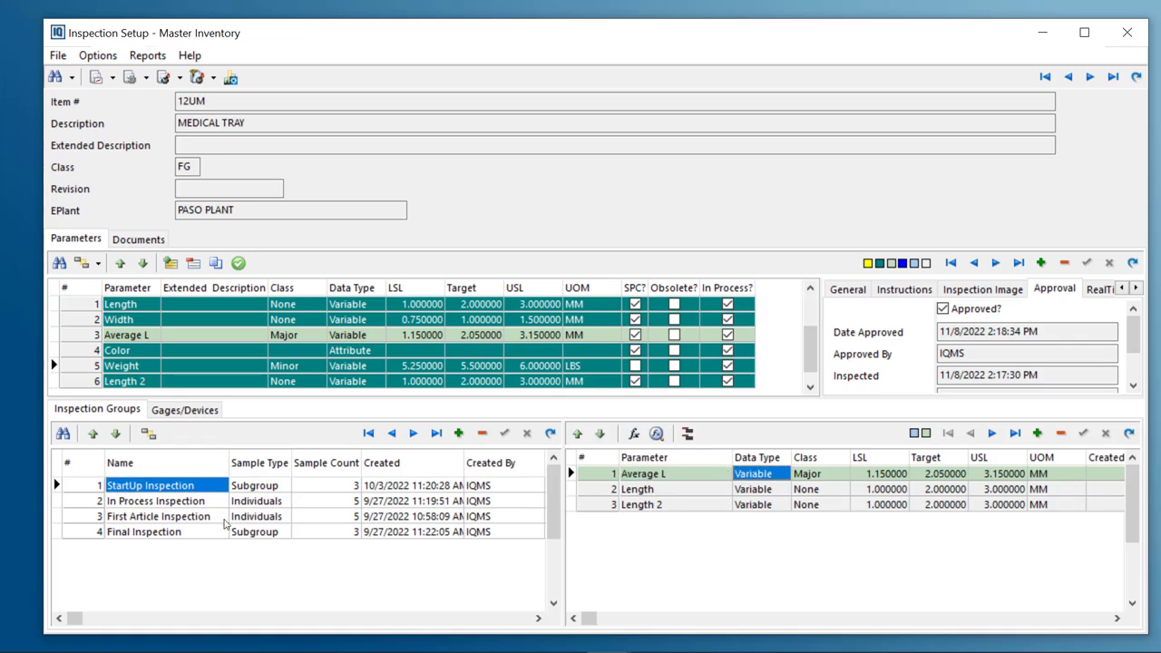
{"action": "left_click", "coordinate": [129, 501]}
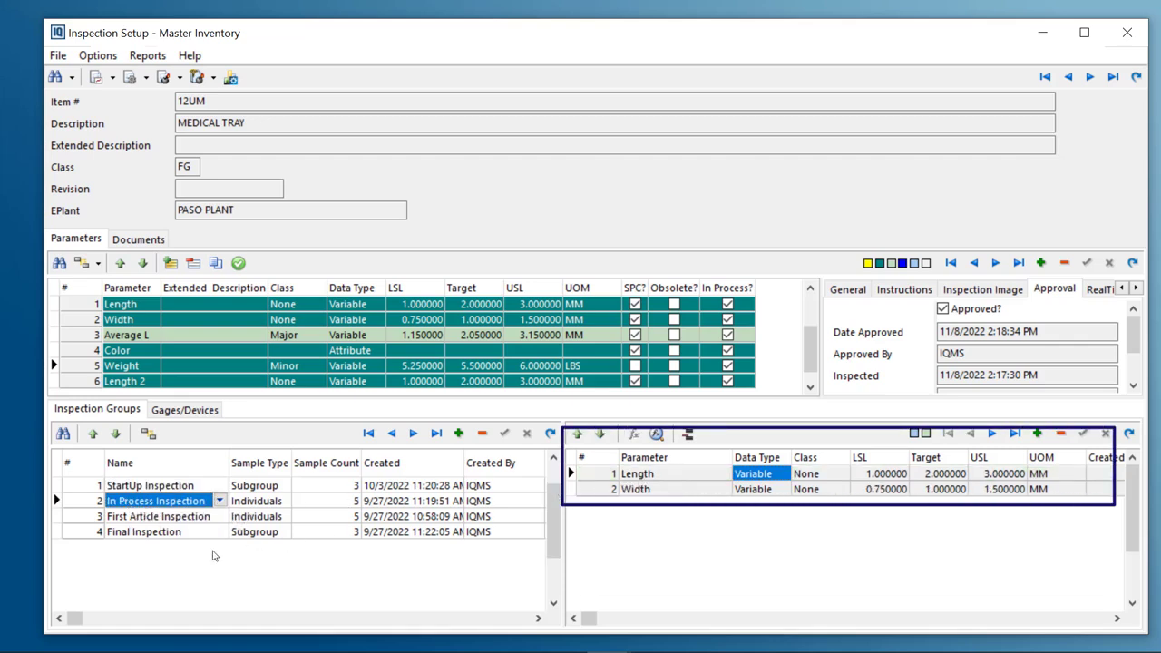
{"action": "left_click", "coordinate": [188, 517]}
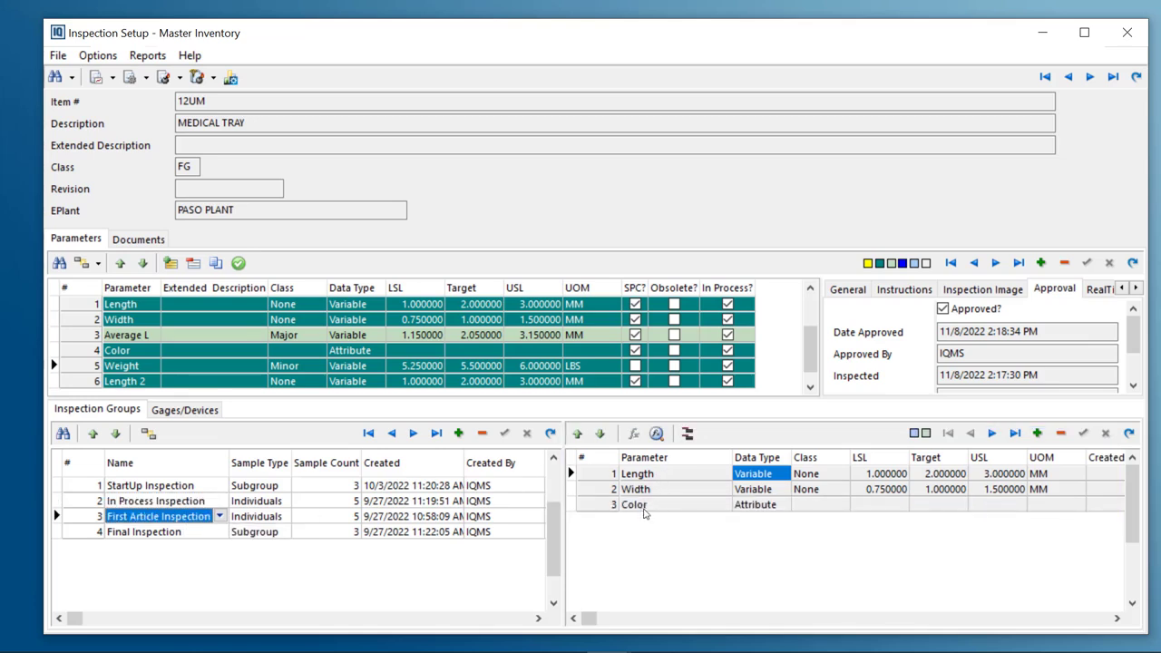
Select the First Article, Final and In Process inspection groups and their parameters to review each group's assigned parameters
{"action": "left_click", "coordinate": [759, 504]}
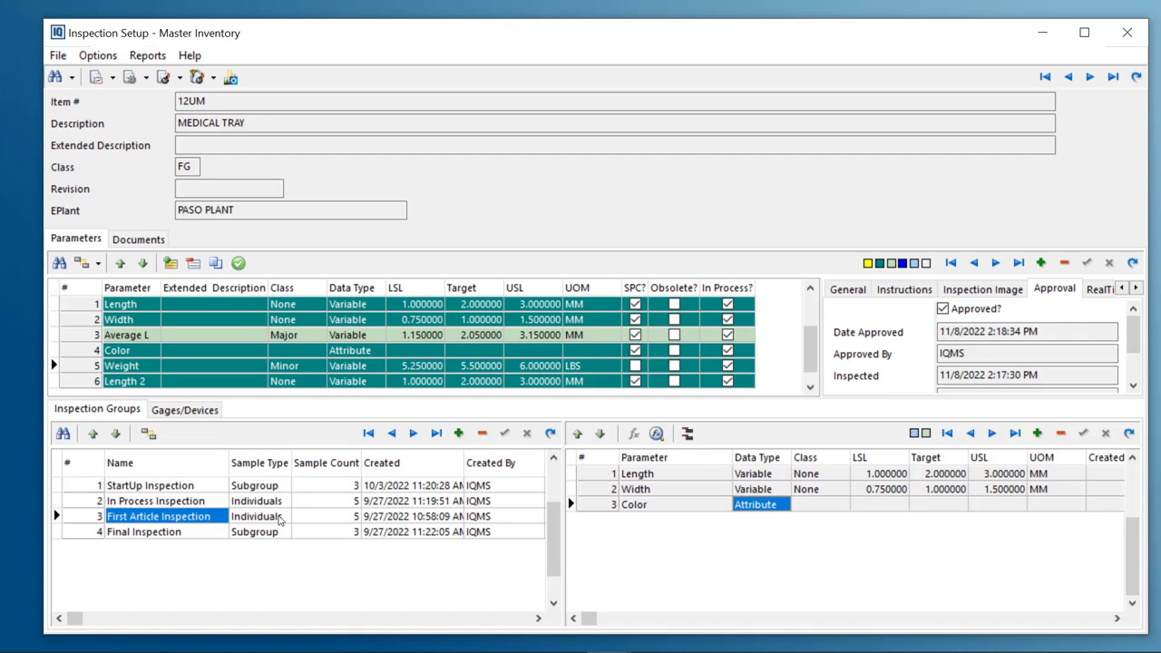
{"action": "left_click", "coordinate": [178, 534]}
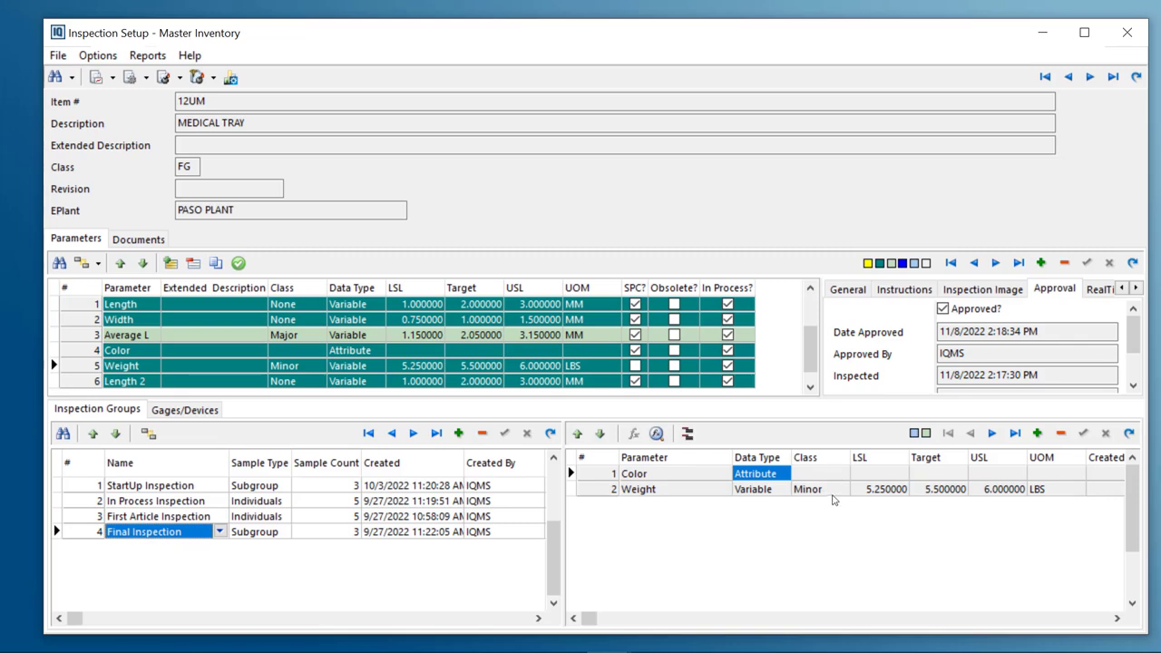
{"action": "left_click", "coordinate": [882, 490]}
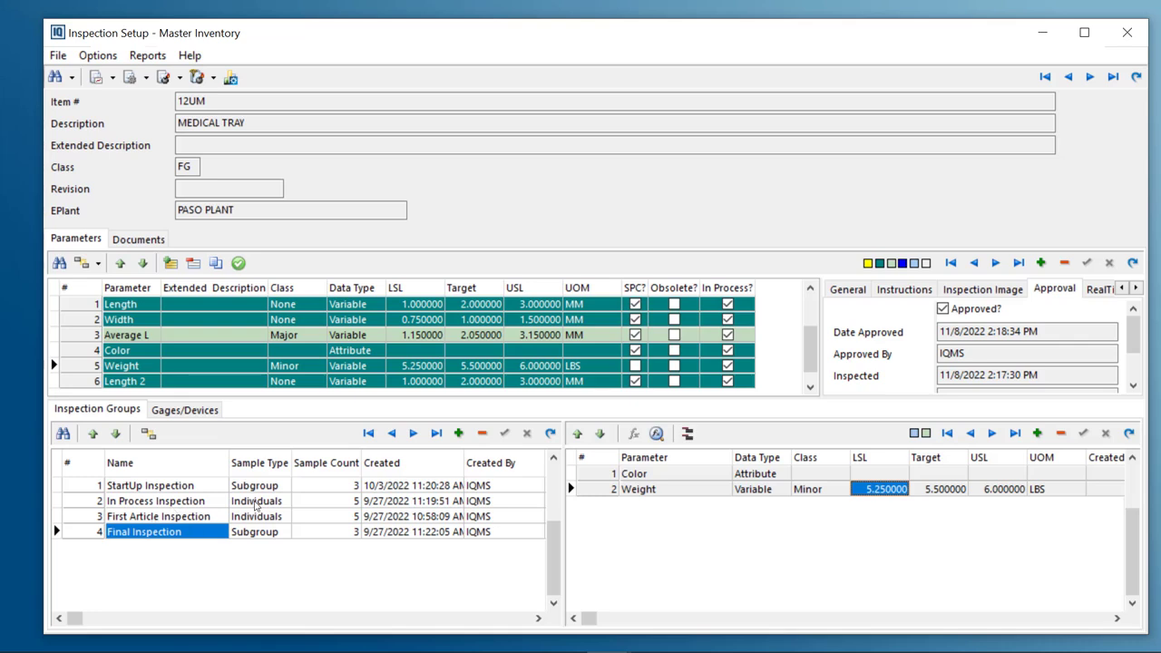
{"action": "left_click", "coordinate": [316, 502]}
{"action": "left_click", "coordinate": [645, 473]}
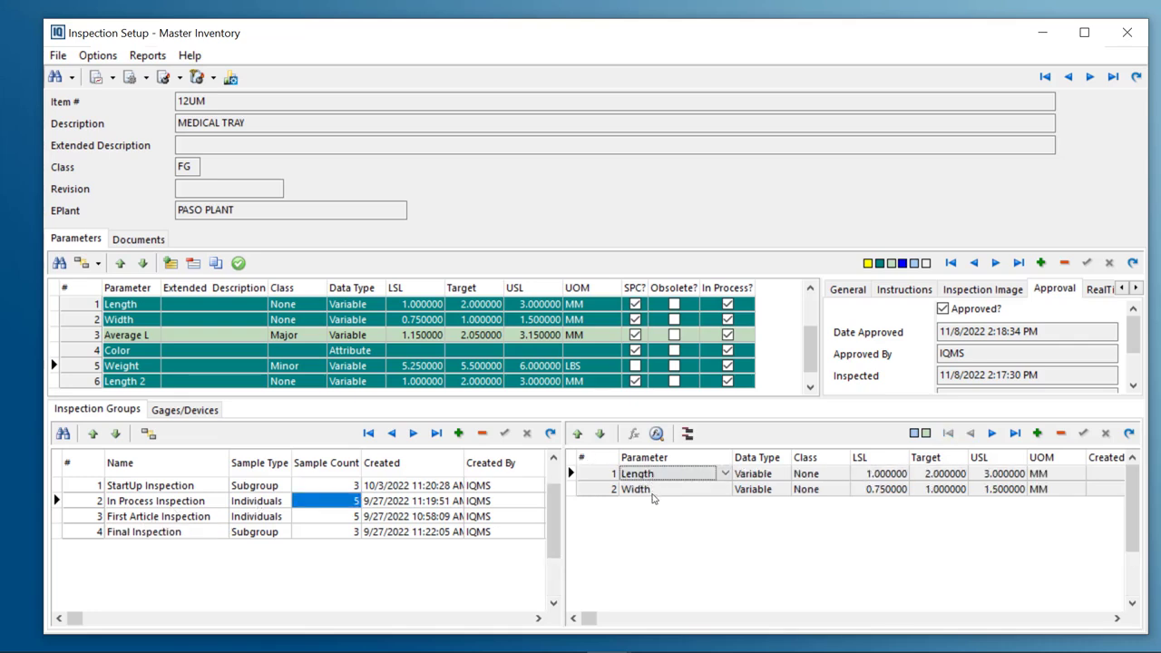
{"action": "left_click", "coordinate": [651, 489]}
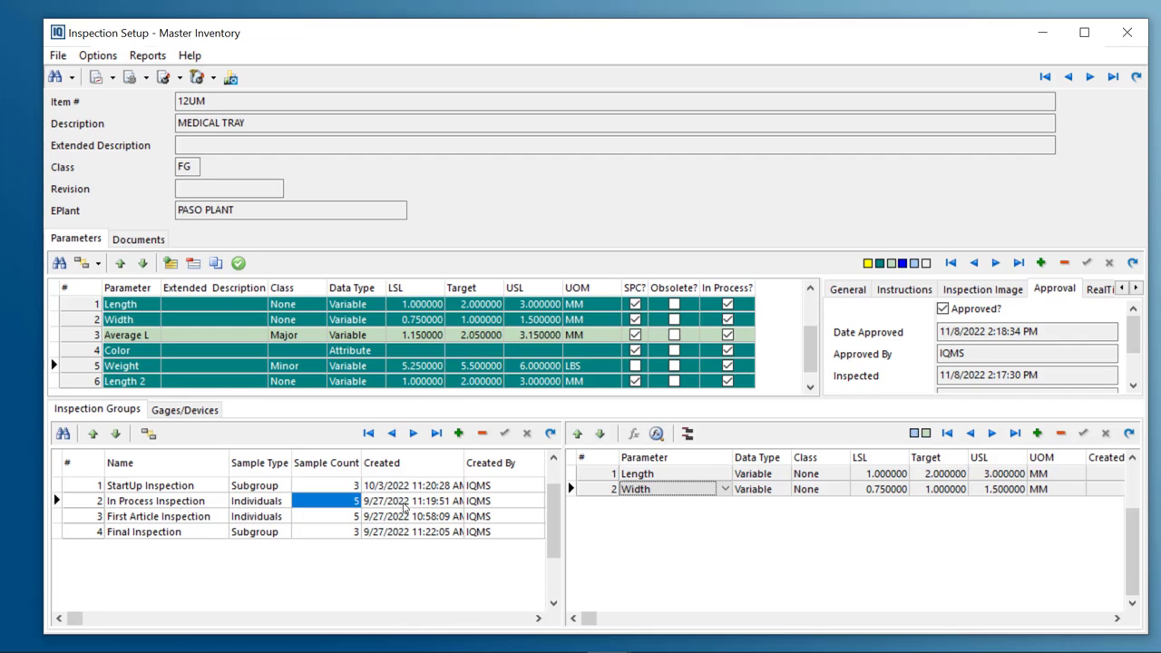
Add the Color parameter to the In Process Inspection group
{"action": "left_click", "coordinate": [352, 356]}
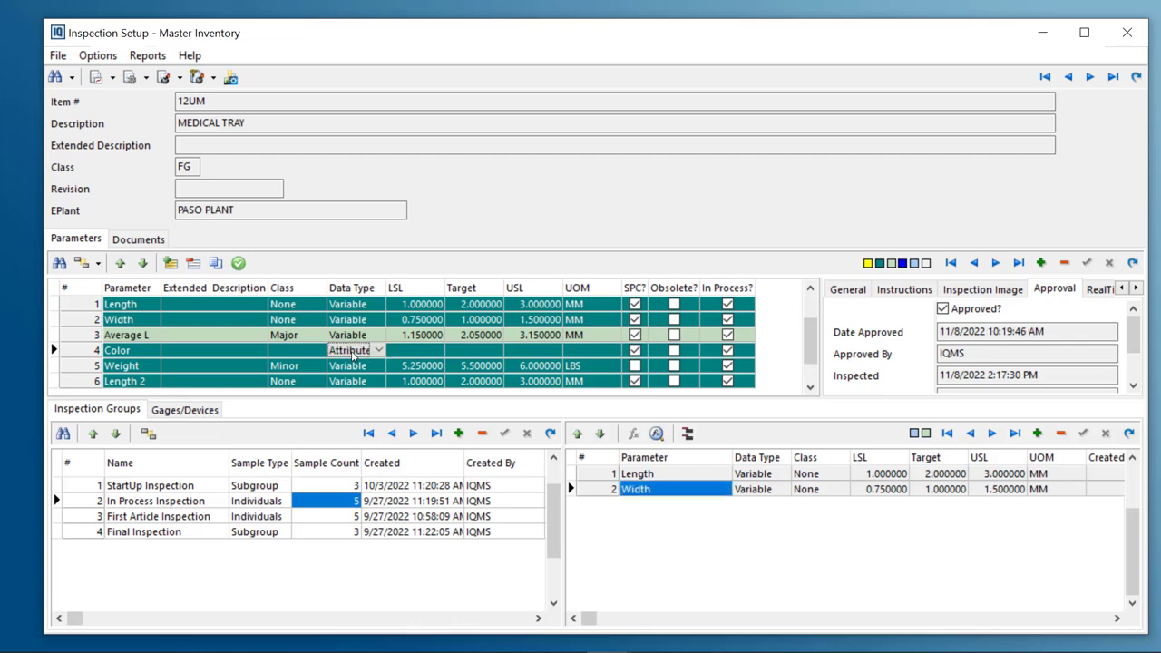
{"action": "left_click", "coordinate": [284, 353]}
{"action": "left_click_drag", "start_coordinate": [524, 501], "coordinate": [625, 529]}
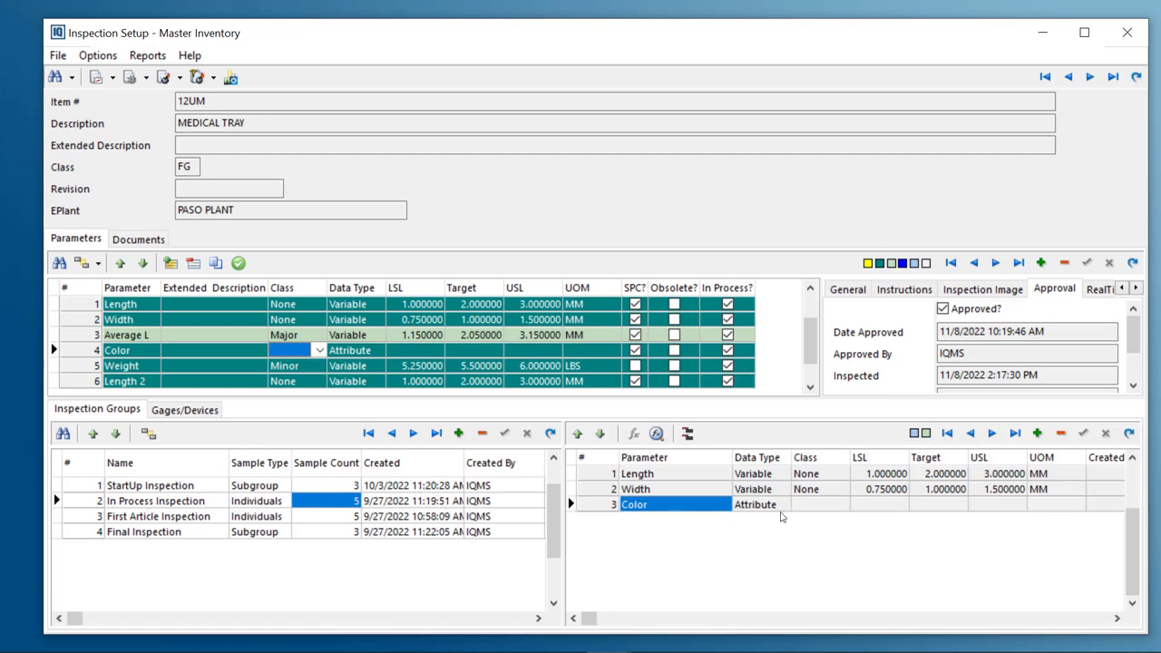
{"action": "left_click", "coordinate": [664, 475]}
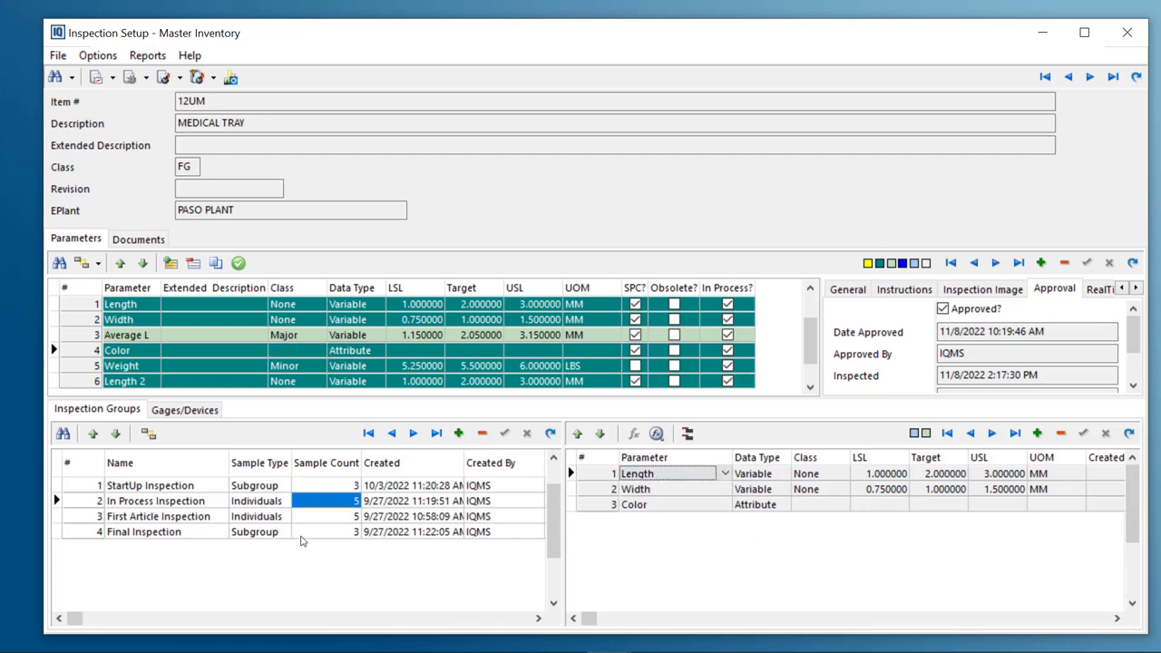
Add gage Micro_123 (Micrometer) as an additional gage/device for the current parameter
{"action": "left_click", "coordinate": [160, 517]}
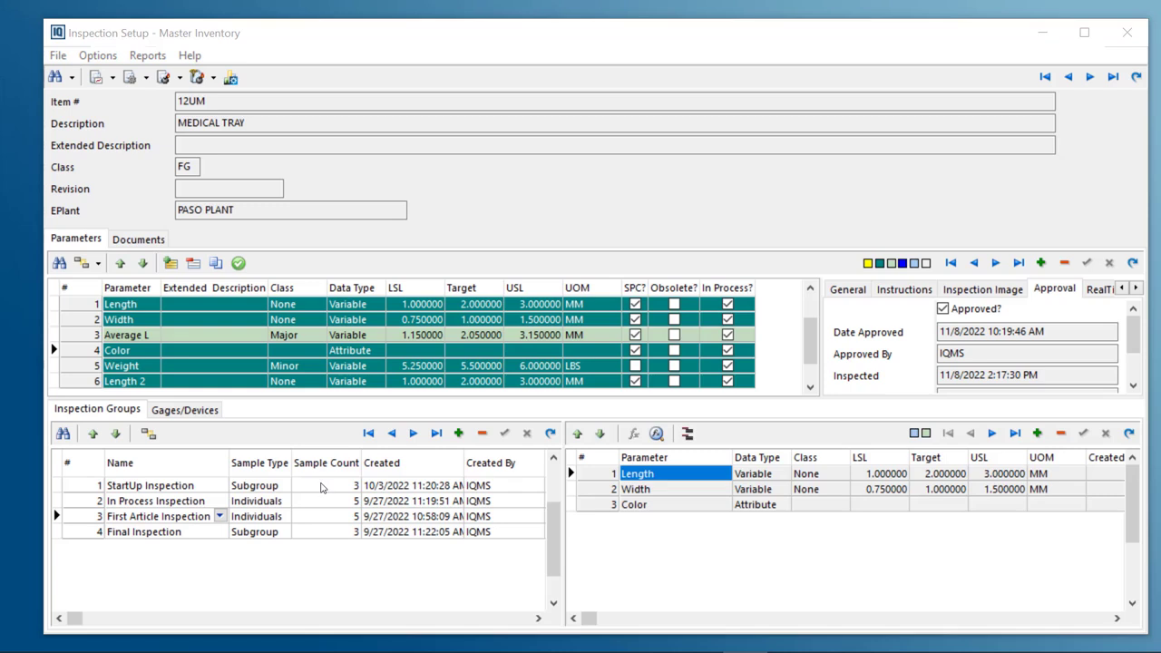
{"action": "left_click", "coordinate": [181, 413]}
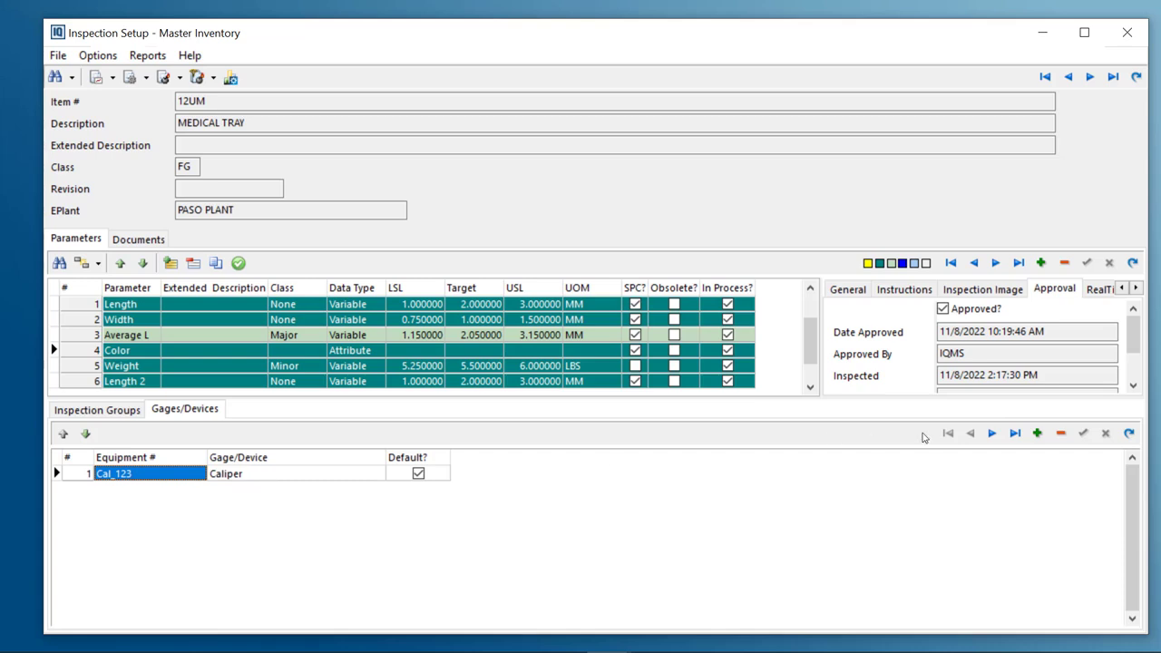
{"action": "left_click", "coordinate": [1038, 434]}
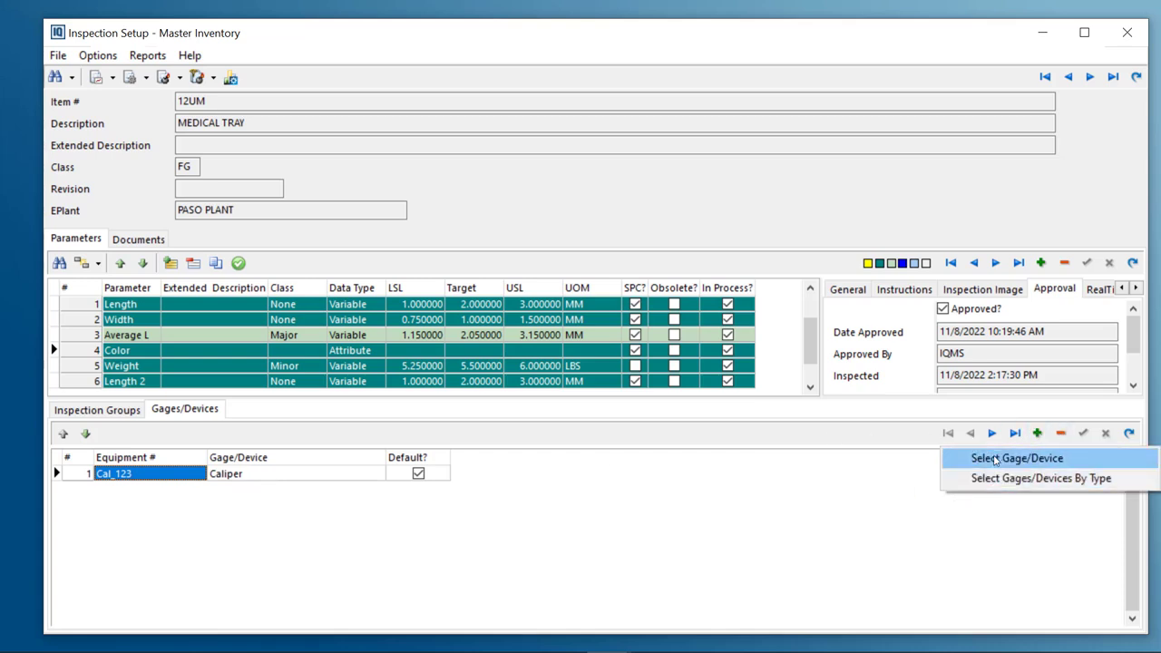
{"action": "left_click", "coordinate": [993, 458]}
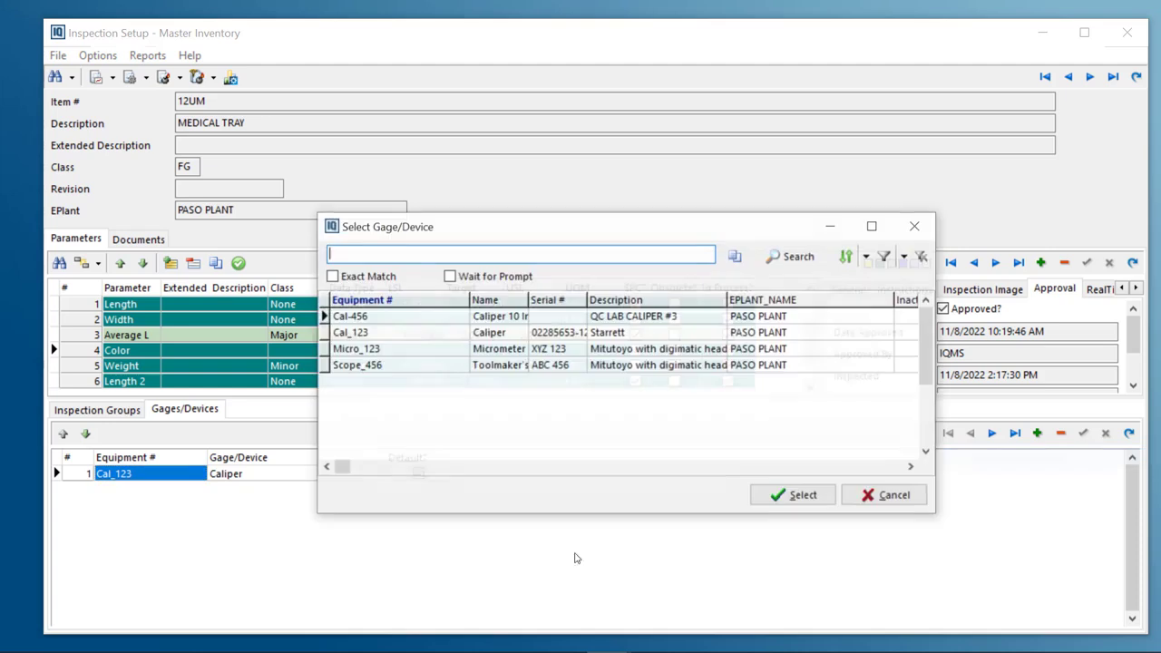
{"action": "left_click", "coordinate": [359, 352]}
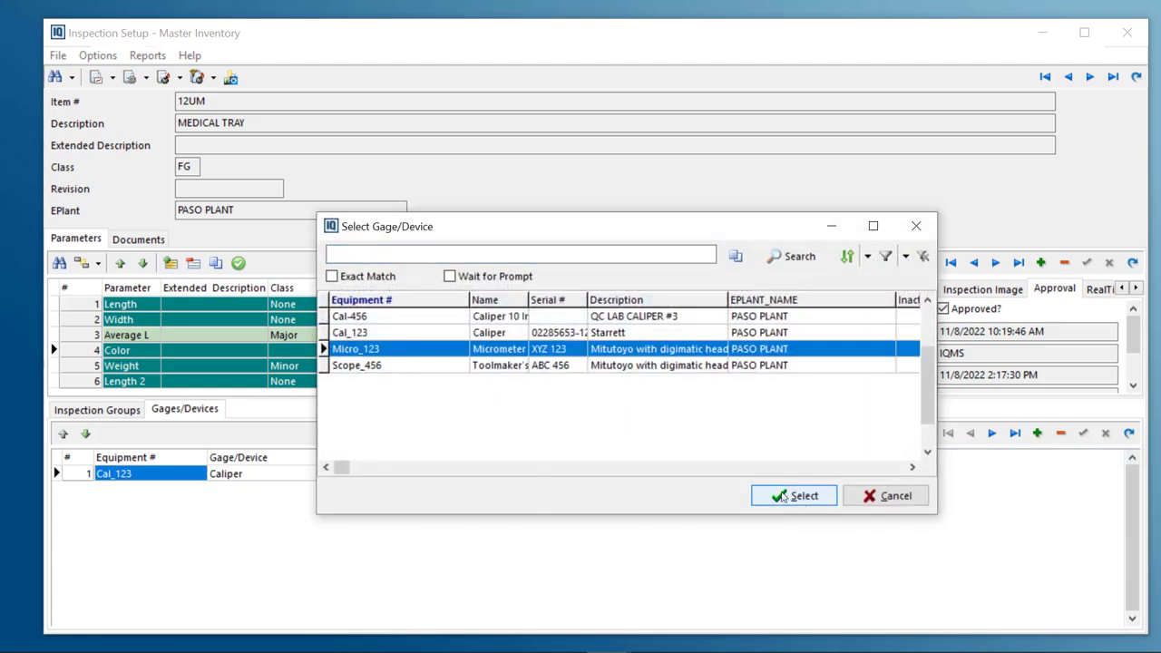
{"action": "left_click", "coordinate": [784, 495]}
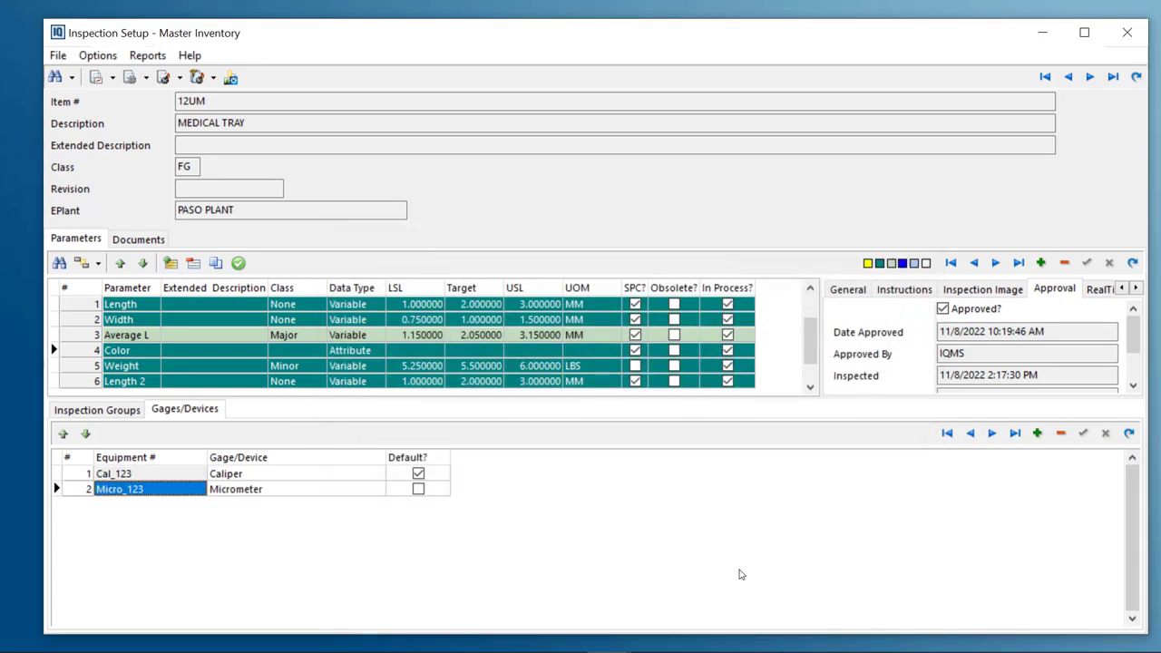
{"action": "left_click", "coordinate": [96, 410]}
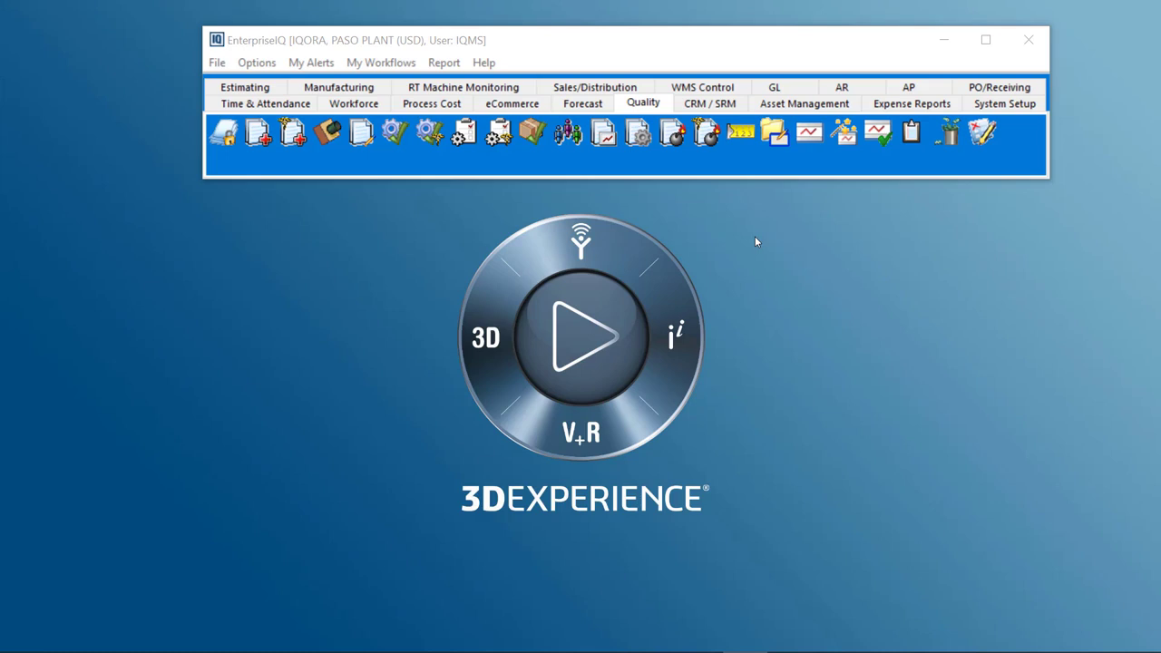
Launch Quick Inspection from the Quality module and choose the Master Inventory type
{"action": "left_click", "coordinate": [843, 138]}
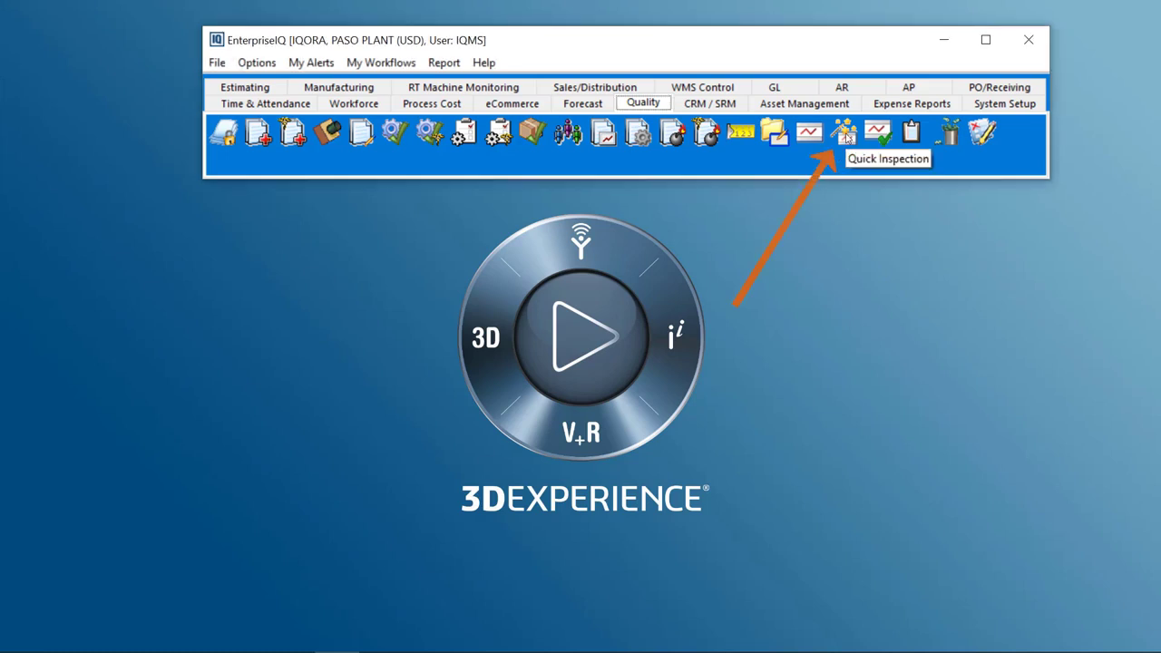
{"action": "left_click", "coordinate": [846, 138]}
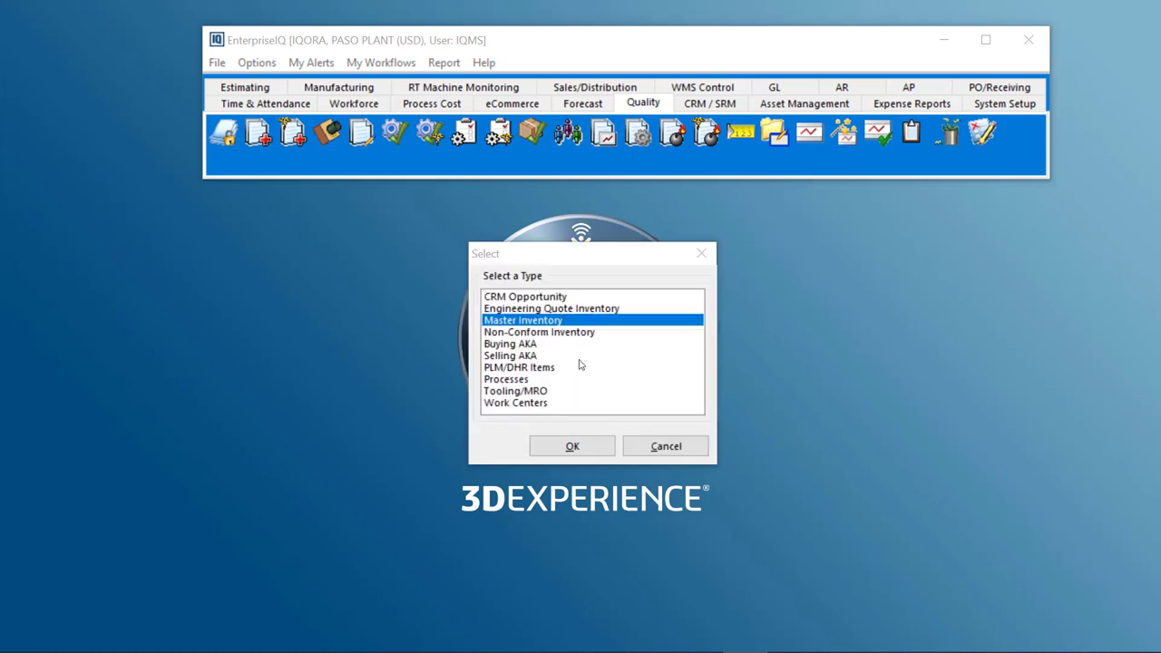
{"action": "left_click", "coordinate": [540, 325]}
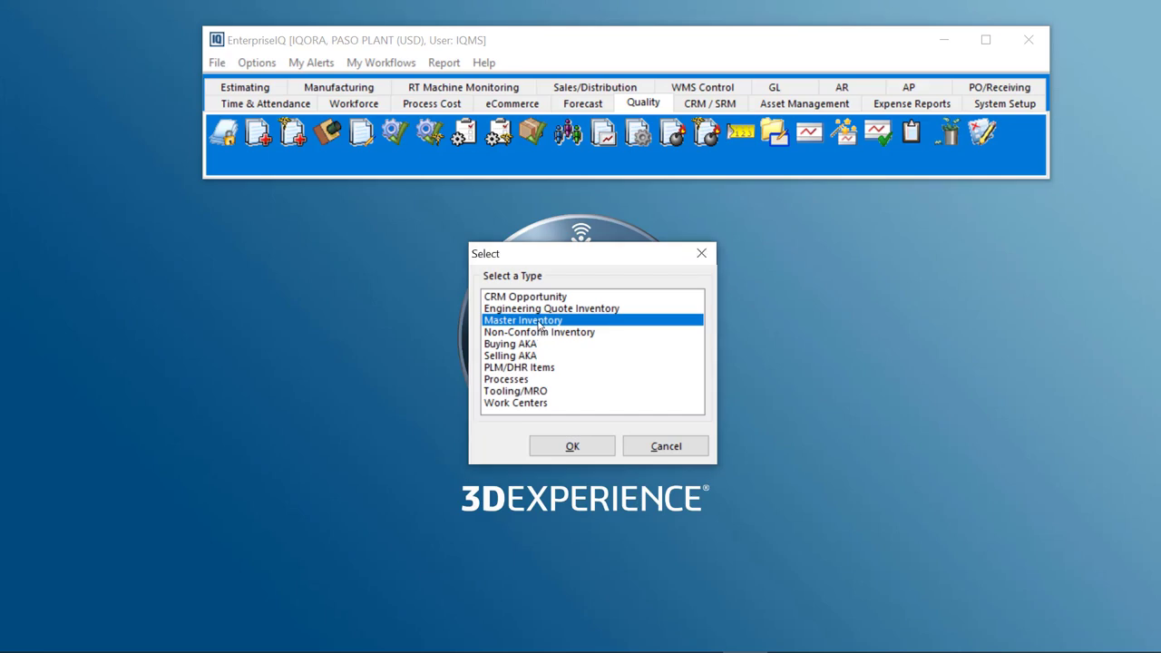
{"action": "left_click", "coordinate": [571, 454]}
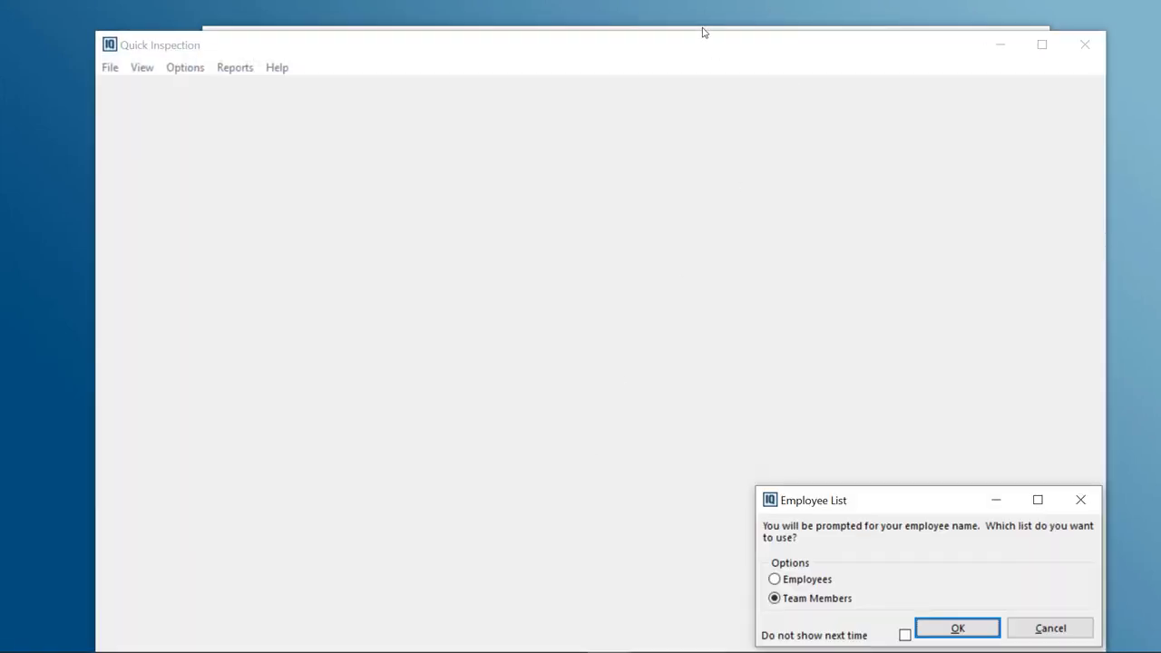
Use the Team Members list and select the machine operator as the inspecting team member
{"action": "left_click_drag", "start_coordinate": [898, 505], "coordinate": [521, 228]}
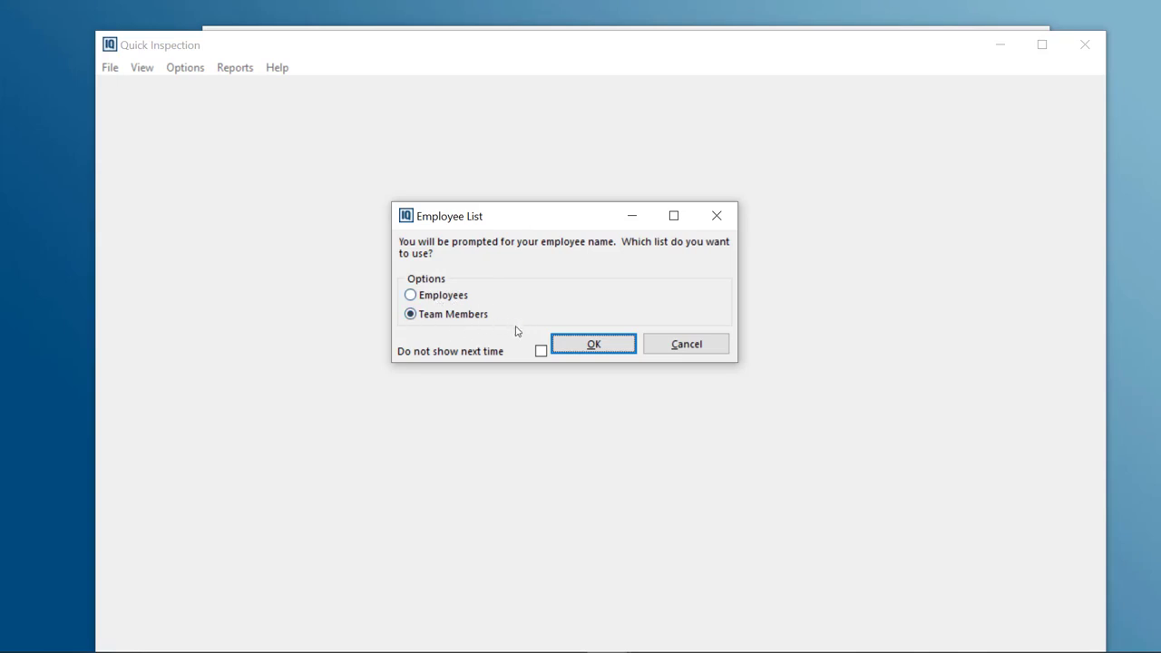
{"action": "left_click", "coordinate": [592, 346]}
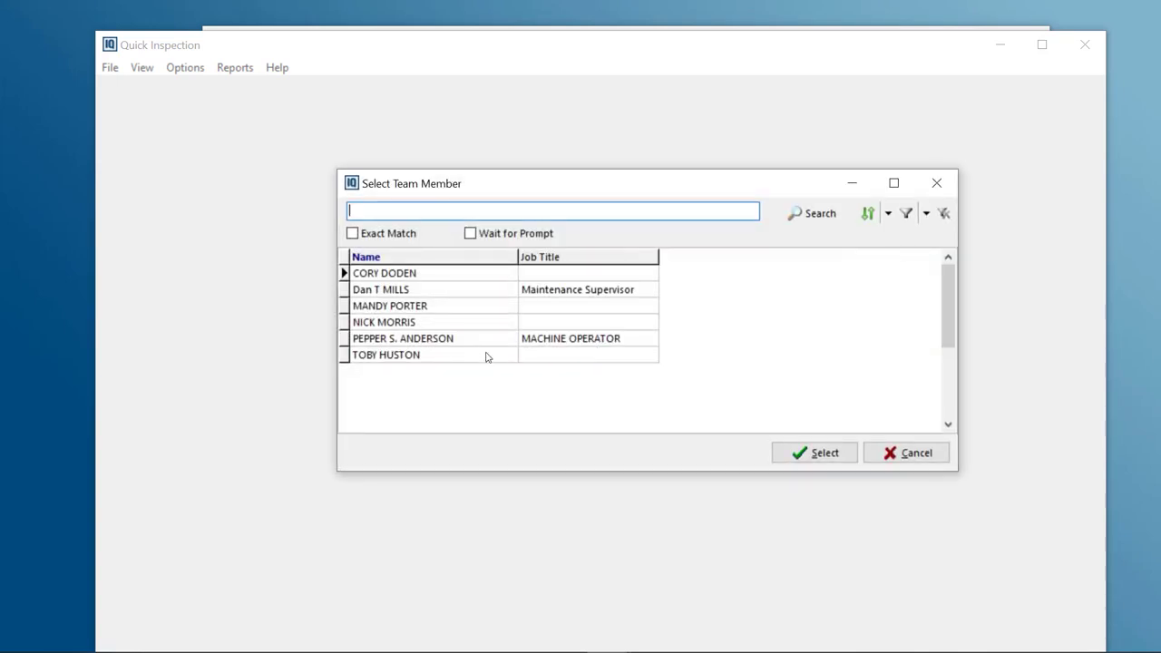
{"action": "left_click", "coordinate": [594, 340]}
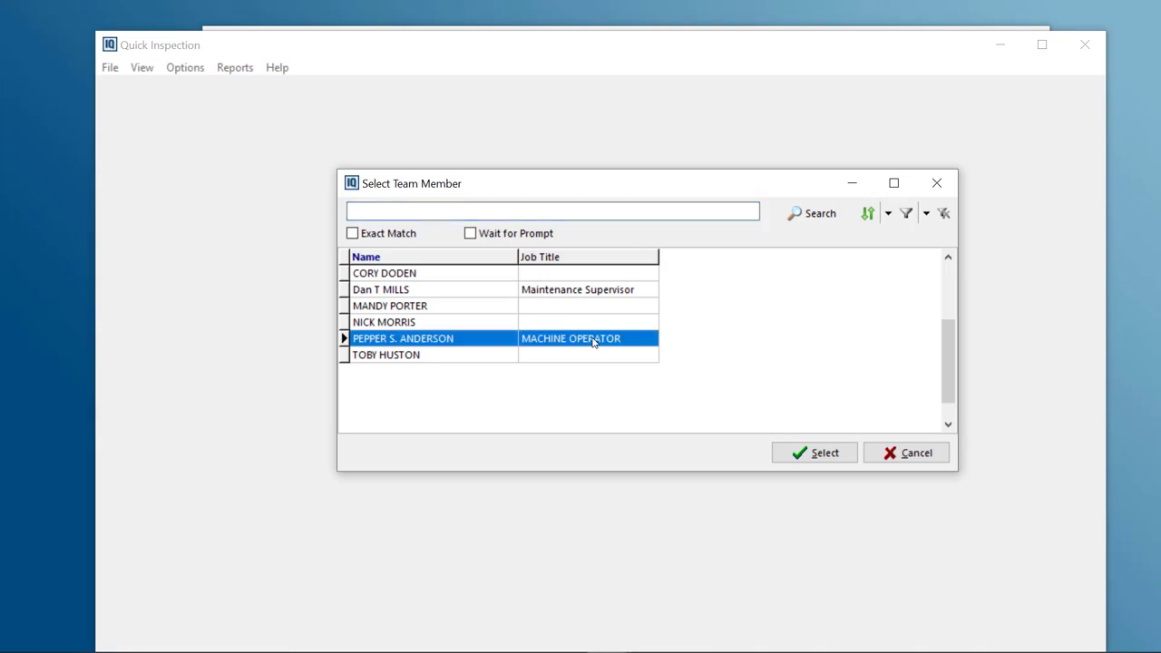
{"action": "left_click", "coordinate": [819, 455]}
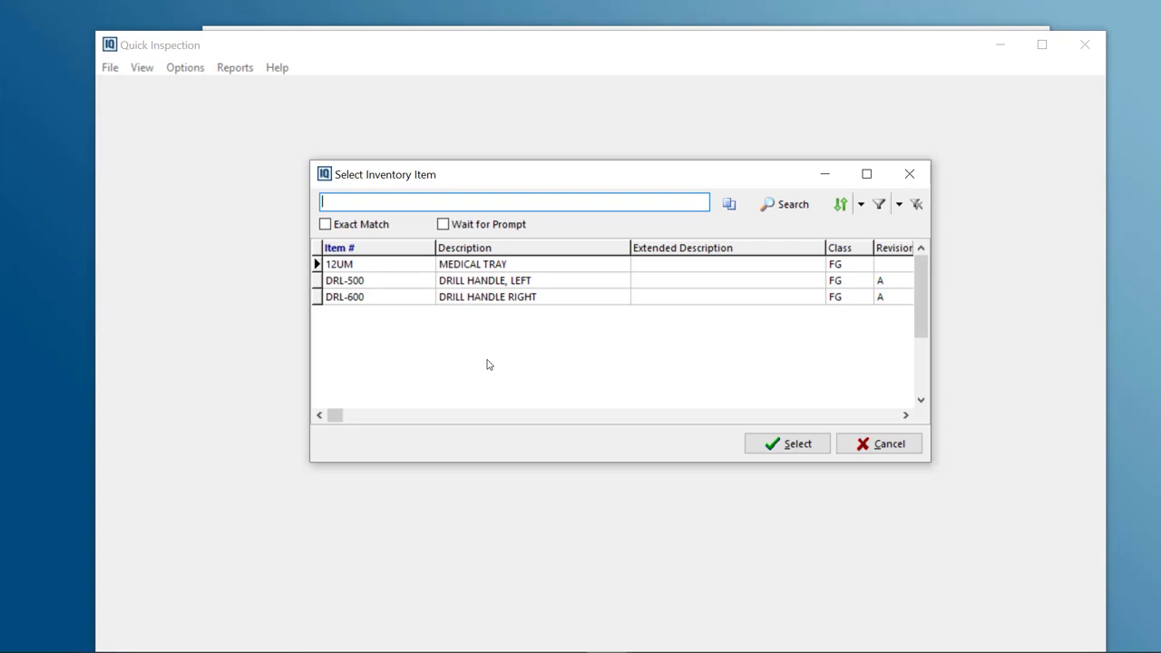
Select inventory item 12UM (MEDICAL TRAY) and highlight the First Article Inspection group
{"action": "left_click", "coordinate": [490, 271]}
{"action": "left_click", "coordinate": [789, 445]}
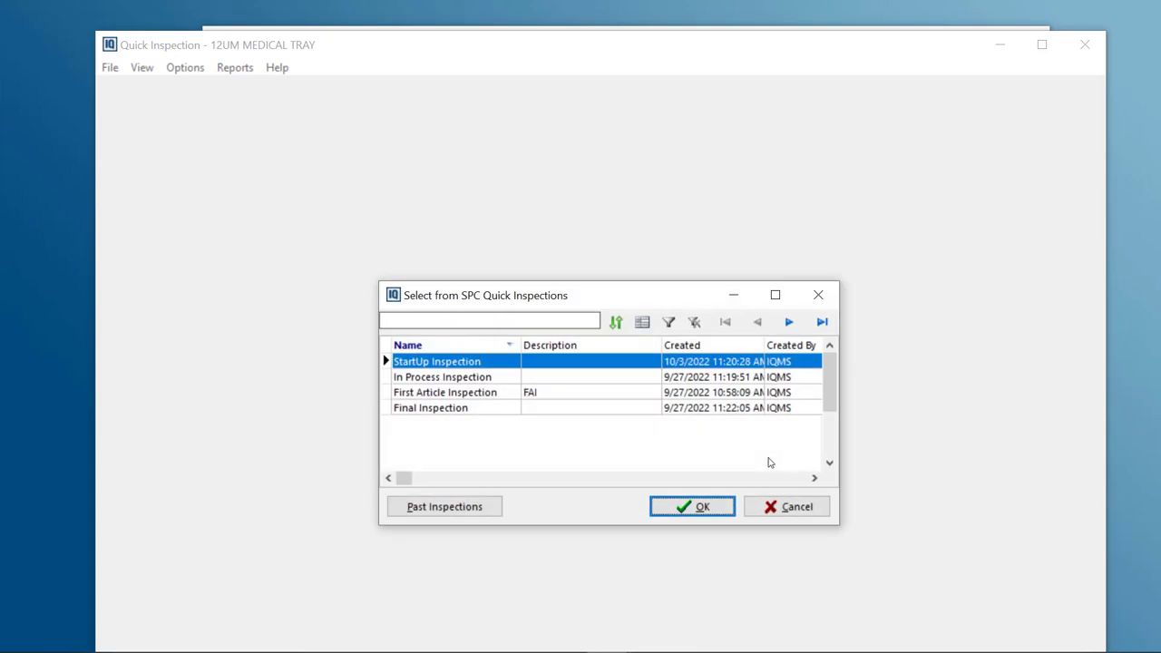
{"action": "left_click_drag", "start_coordinate": [601, 295], "coordinate": [562, 145]}
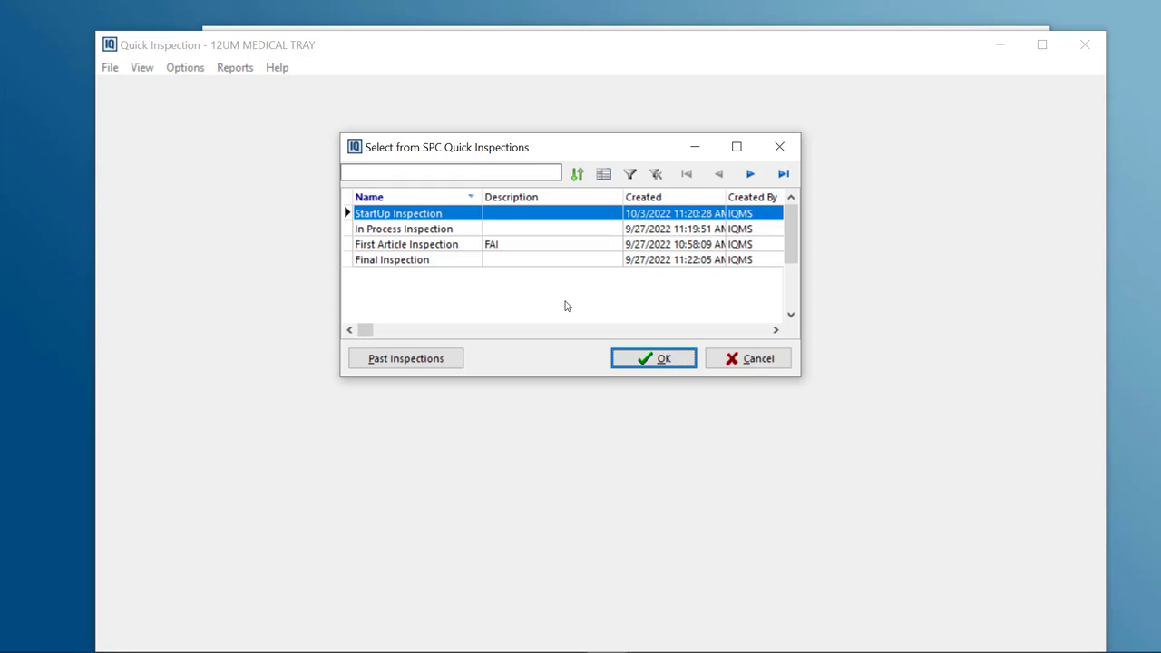
{"action": "left_click", "coordinate": [421, 249]}
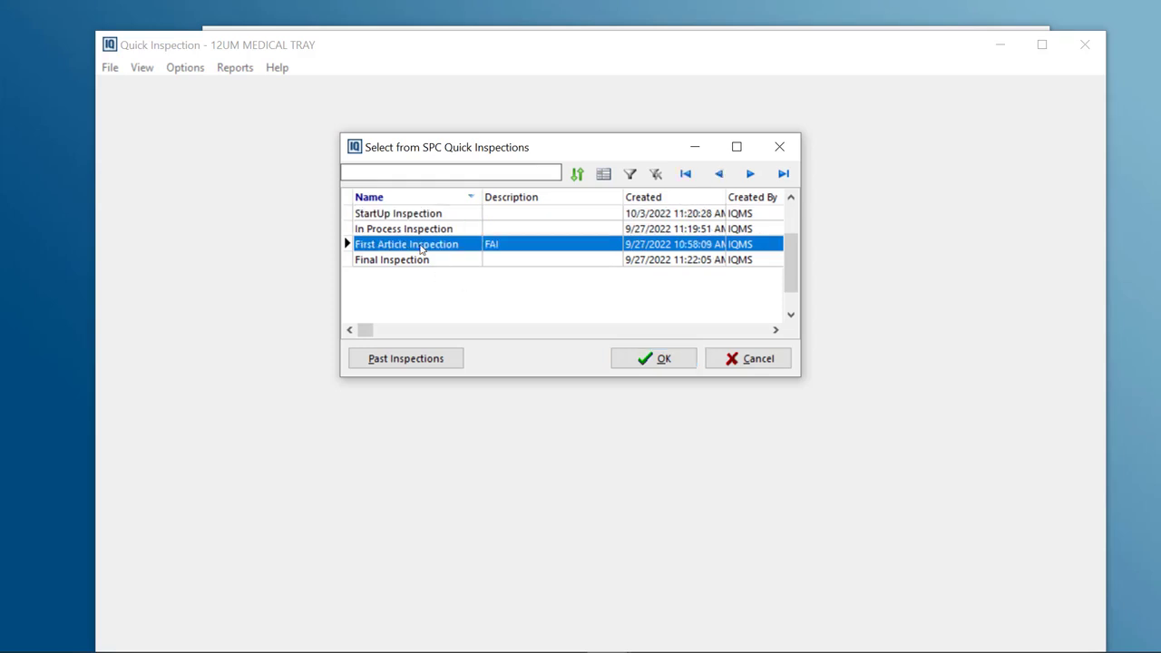
Open the past inspections list to examine earlier inspection records and their pass/fail results, then close it
{"action": "left_click", "coordinate": [416, 363]}
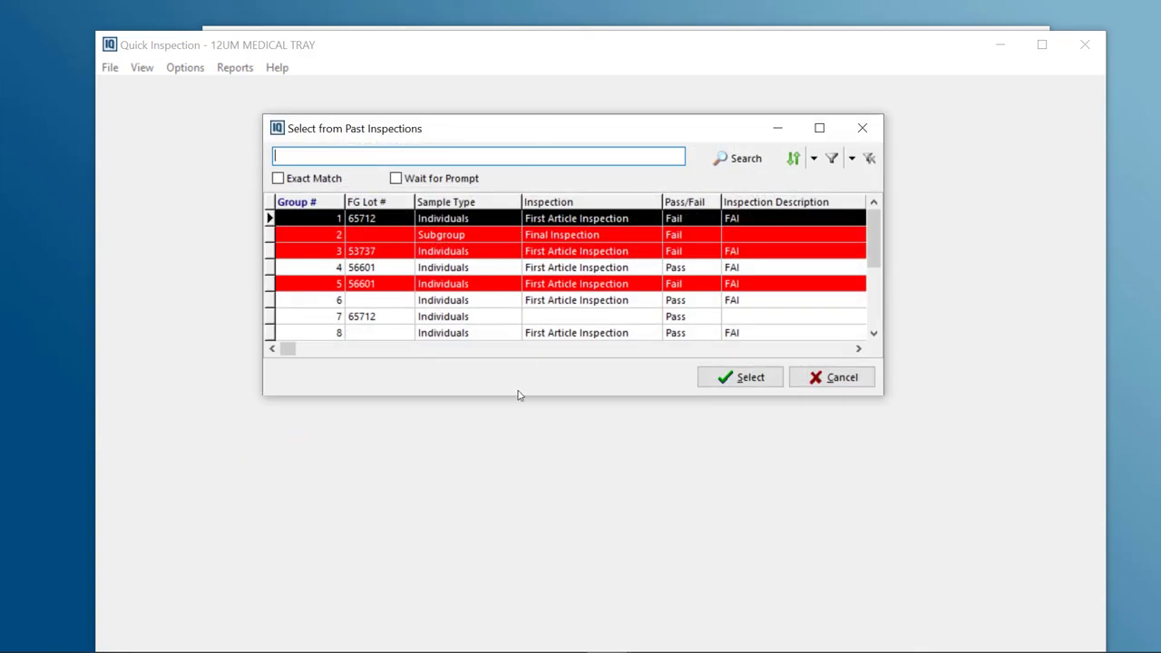
{"action": "left_click_drag", "start_coordinate": [508, 397], "coordinate": [503, 434]}
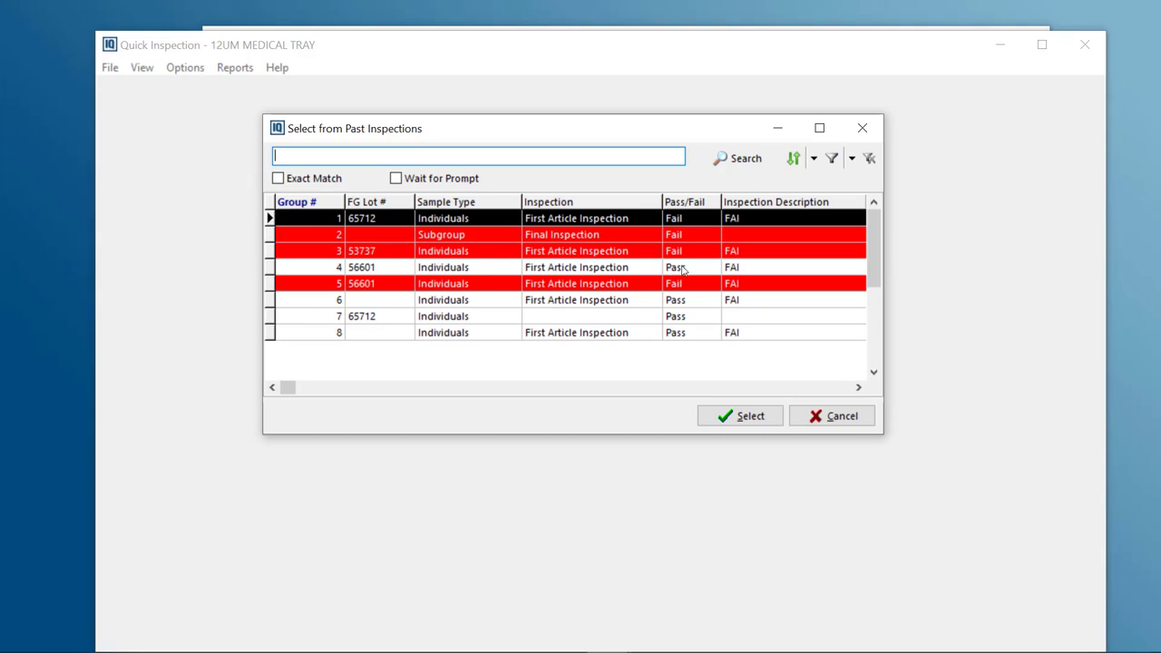
{"action": "left_click", "coordinate": [619, 252]}
{"action": "left_click", "coordinate": [619, 239]}
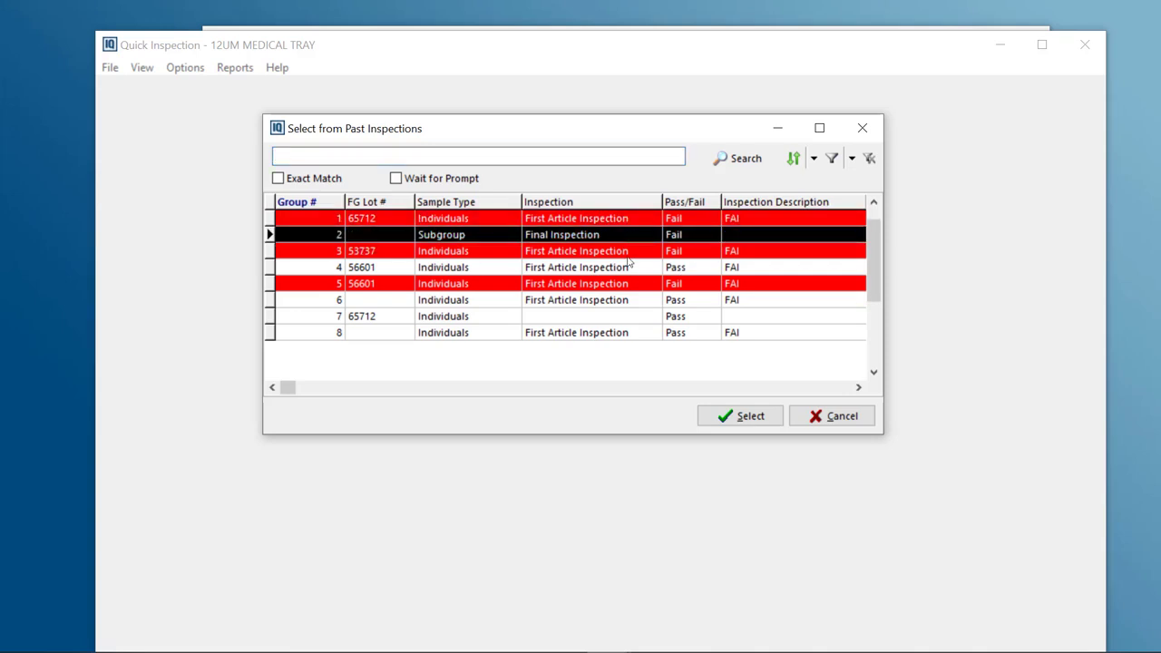
{"action": "left_click", "coordinate": [627, 266]}
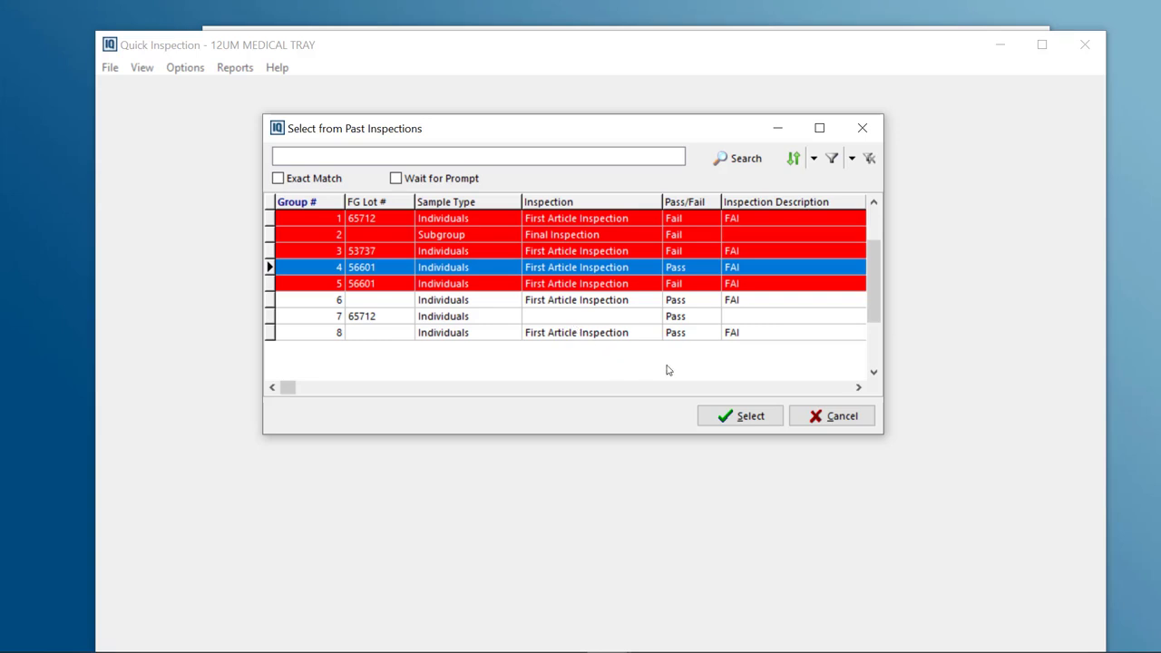
{"action": "left_click", "coordinate": [838, 417]}
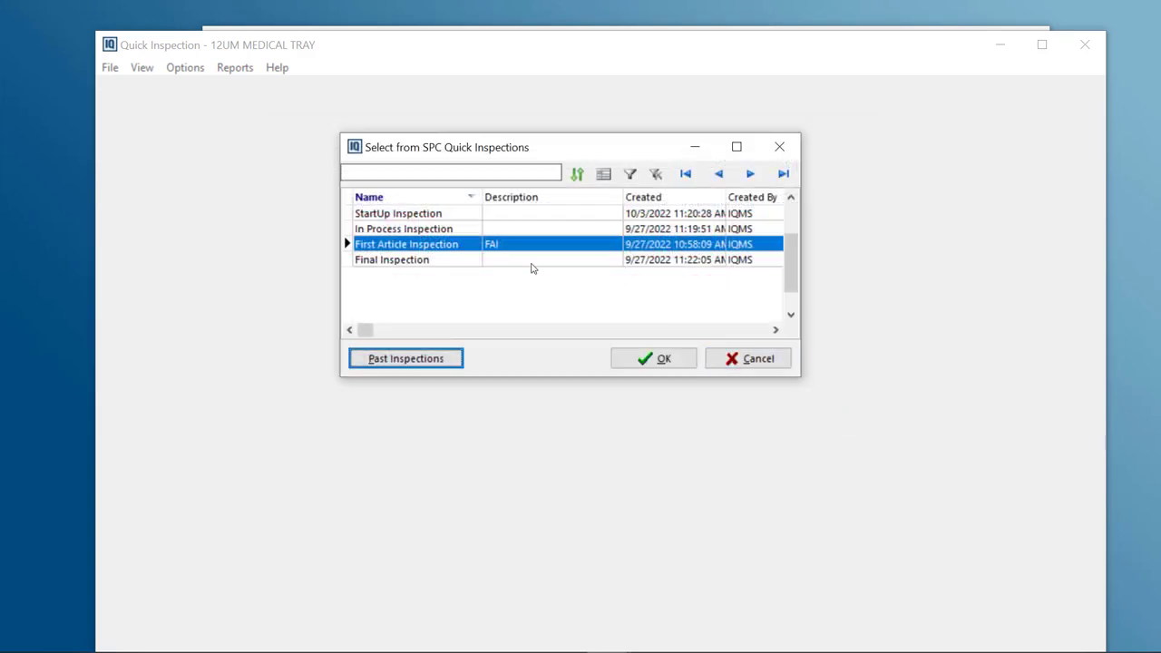
Start the First Article Inspection, accepting Micrometer as the gage/device for the Width parameter
{"action": "left_click", "coordinate": [638, 360]}
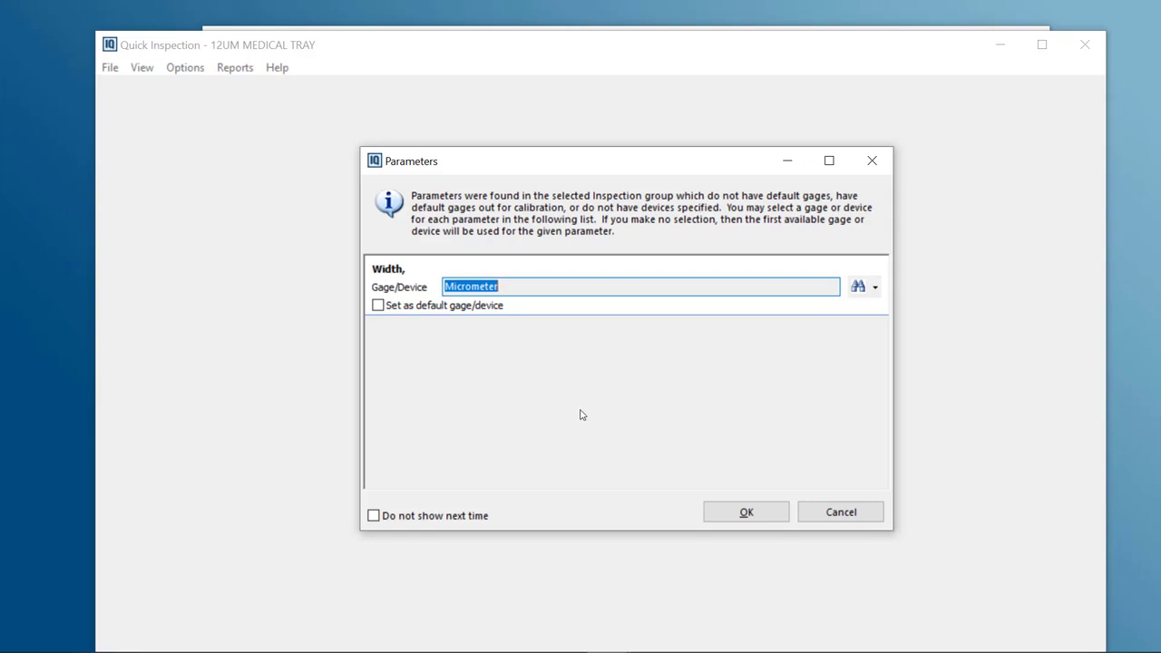
{"action": "mouse_move", "coordinate": [553, 284]}
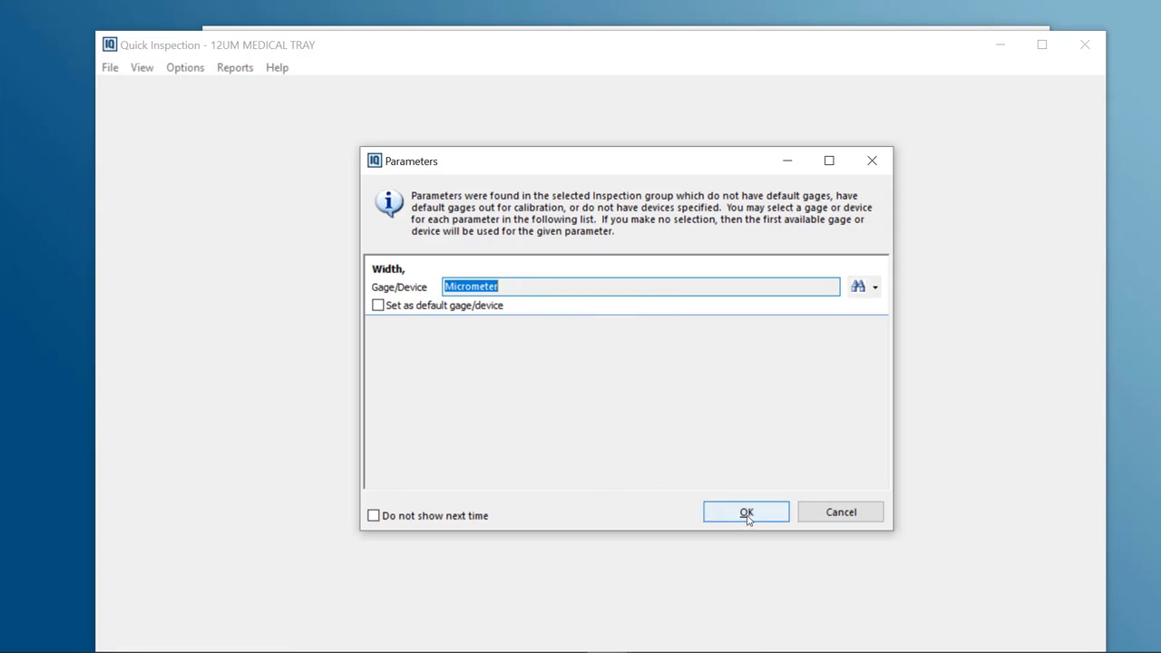
{"action": "left_click", "coordinate": [746, 513]}
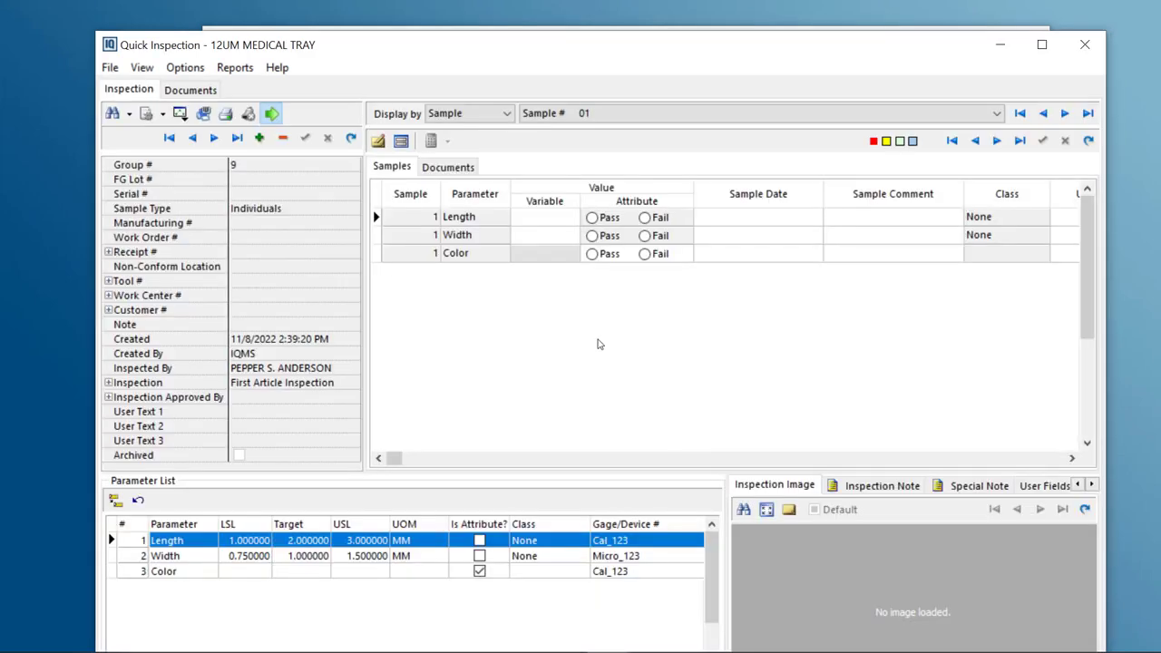
{"action": "left_click_drag", "start_coordinate": [629, 50], "coordinate": [628, 33]}
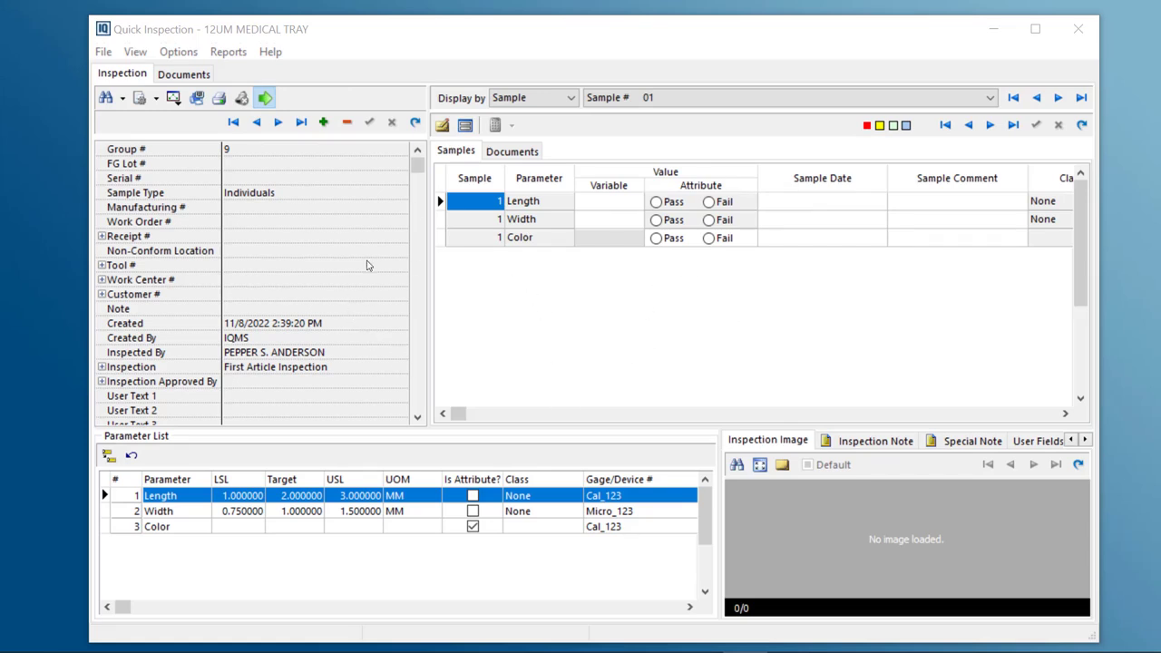
Examine the inspection header fields, expanding the Receipt and Inspection sections, and review the inspection and special notes
{"action": "left_click", "coordinate": [208, 154]}
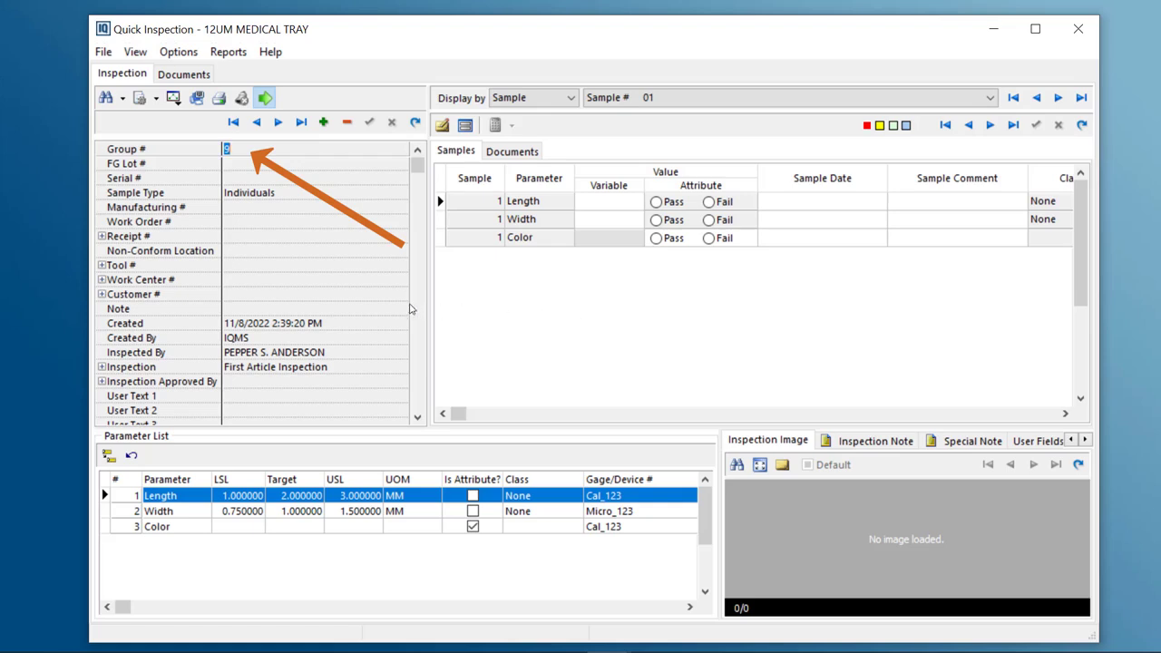
{"action": "left_click", "coordinate": [178, 181]}
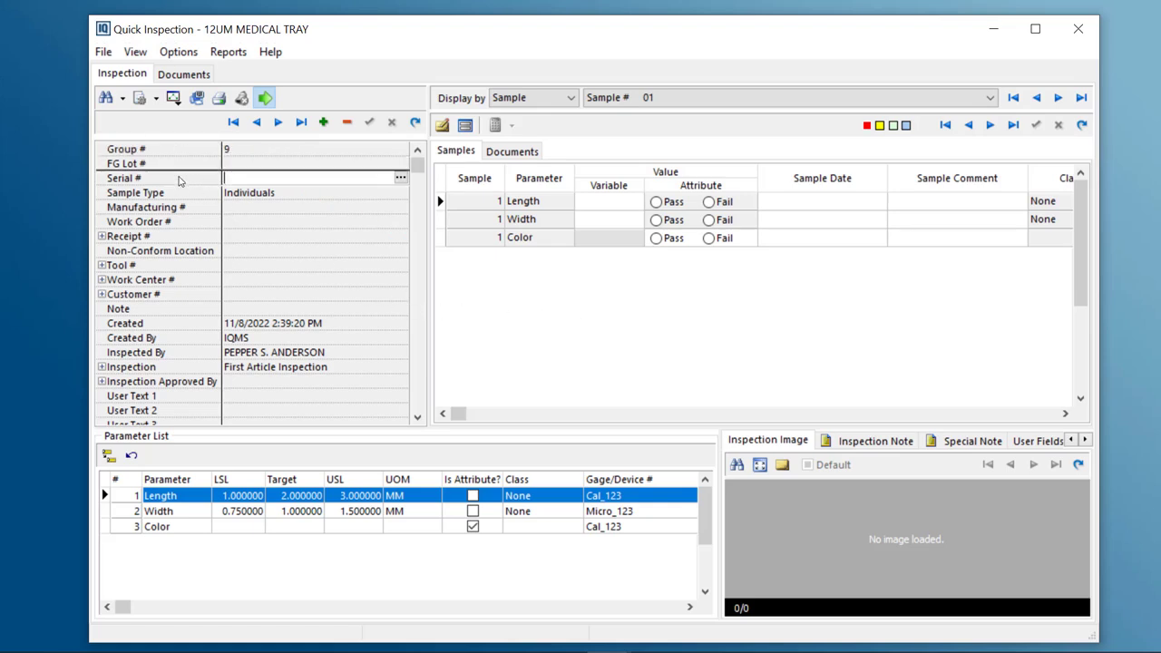
{"action": "left_click", "coordinate": [276, 192]}
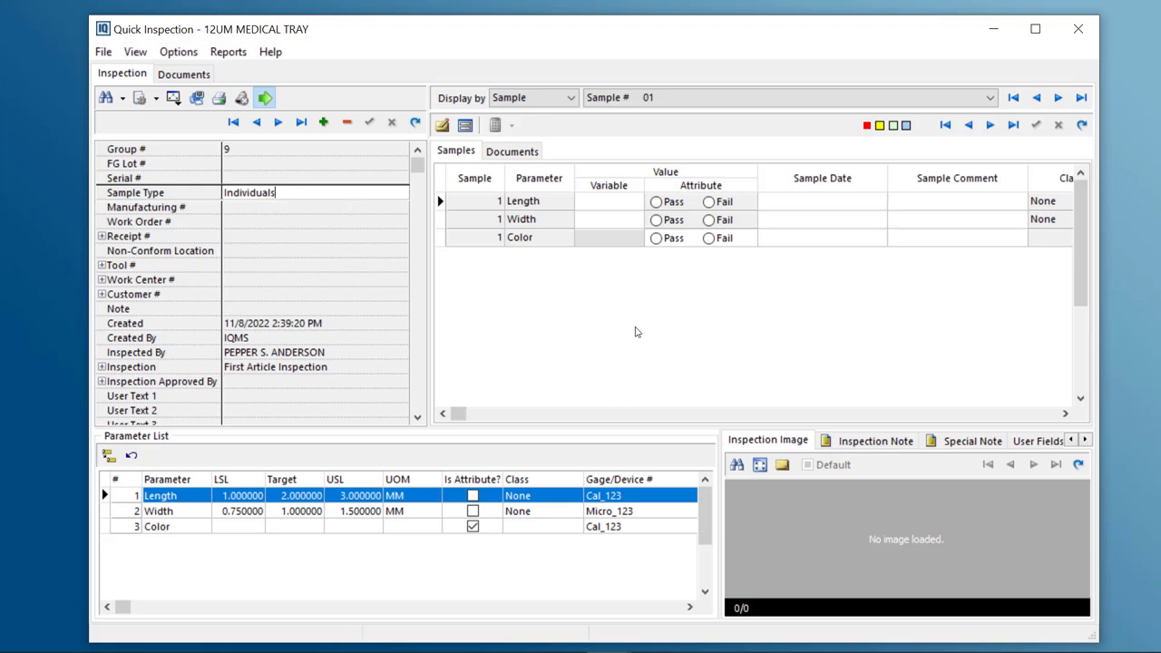
{"action": "left_click", "coordinate": [149, 209]}
{"action": "left_click", "coordinate": [164, 222]}
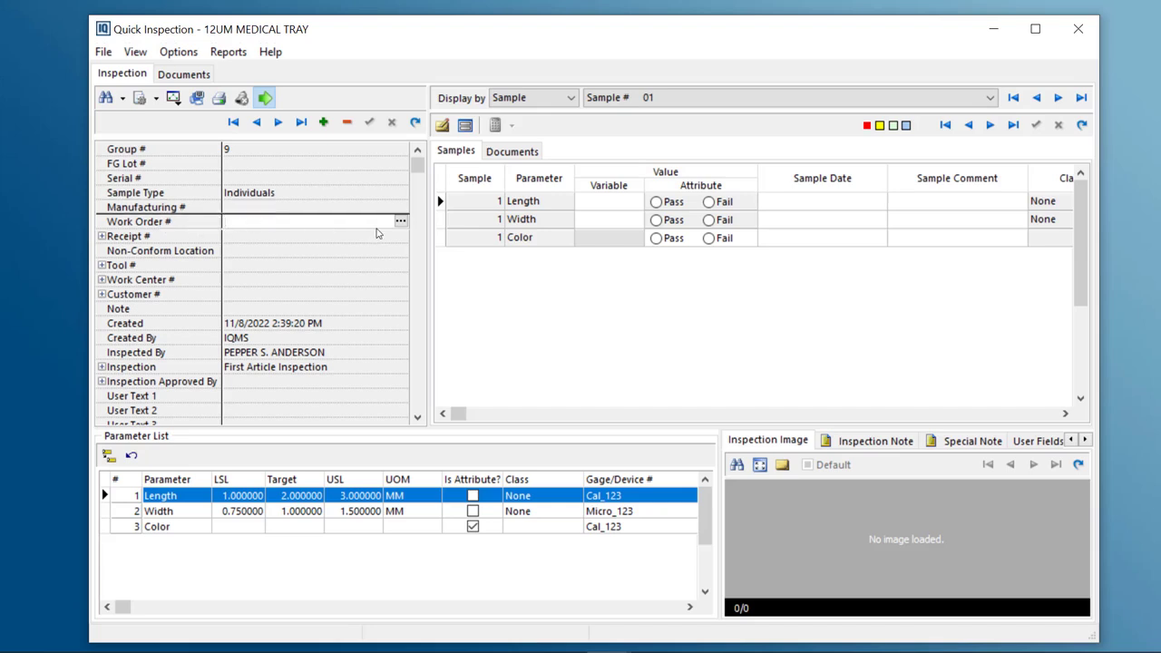
{"action": "left_click", "coordinate": [101, 237]}
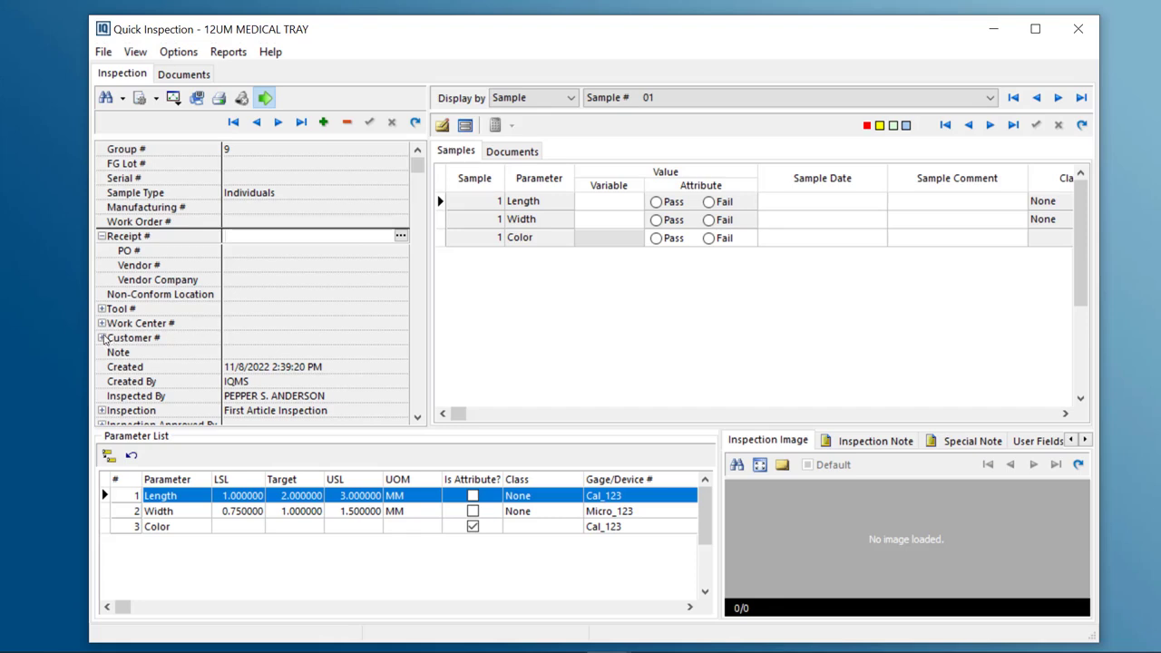
{"action": "left_click", "coordinate": [269, 354]}
{"action": "scroll", "coordinate": [354, 393], "scroll_direction": "down", "scroll_amount": 2}
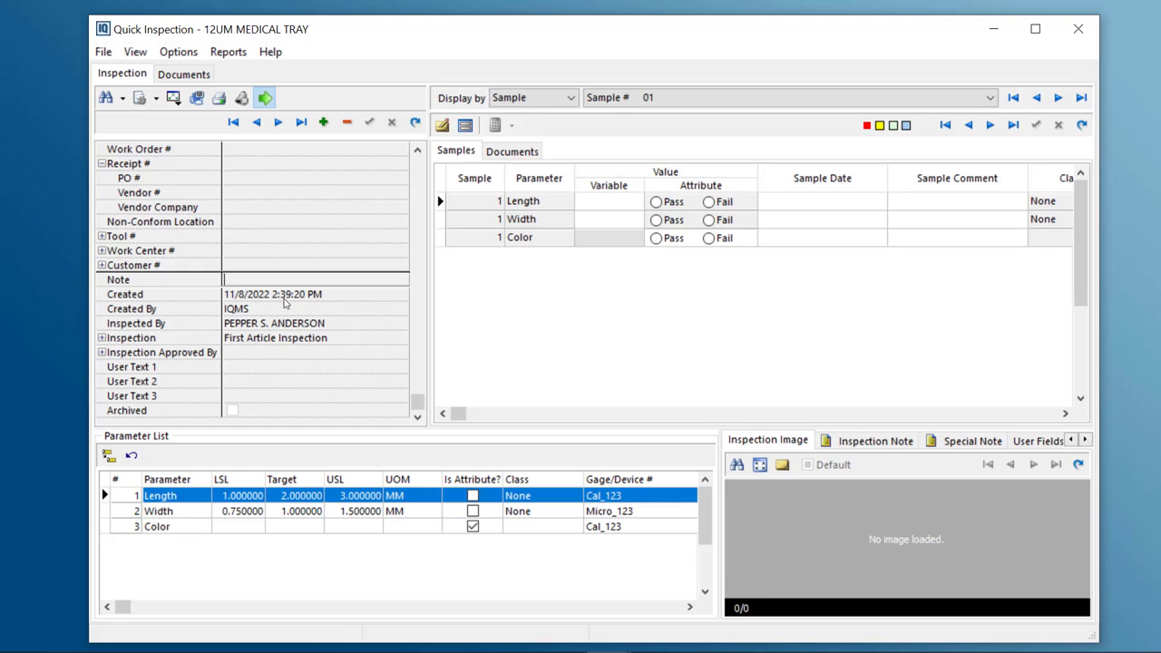
{"action": "left_click", "coordinate": [267, 313]}
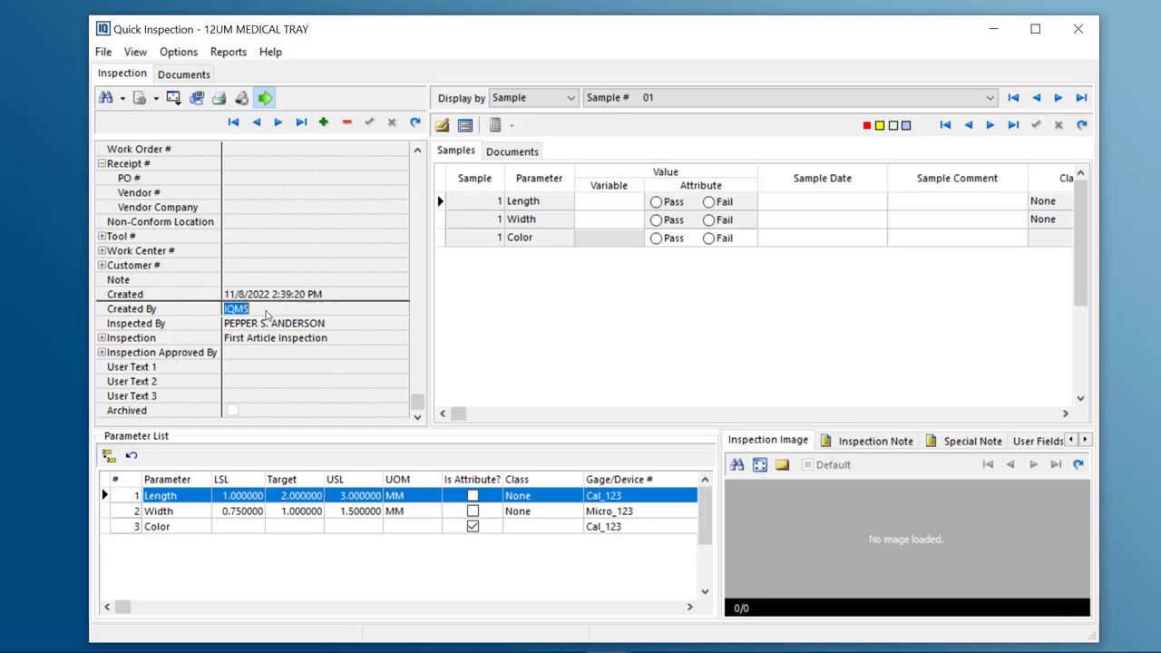
{"action": "left_click", "coordinate": [312, 325]}
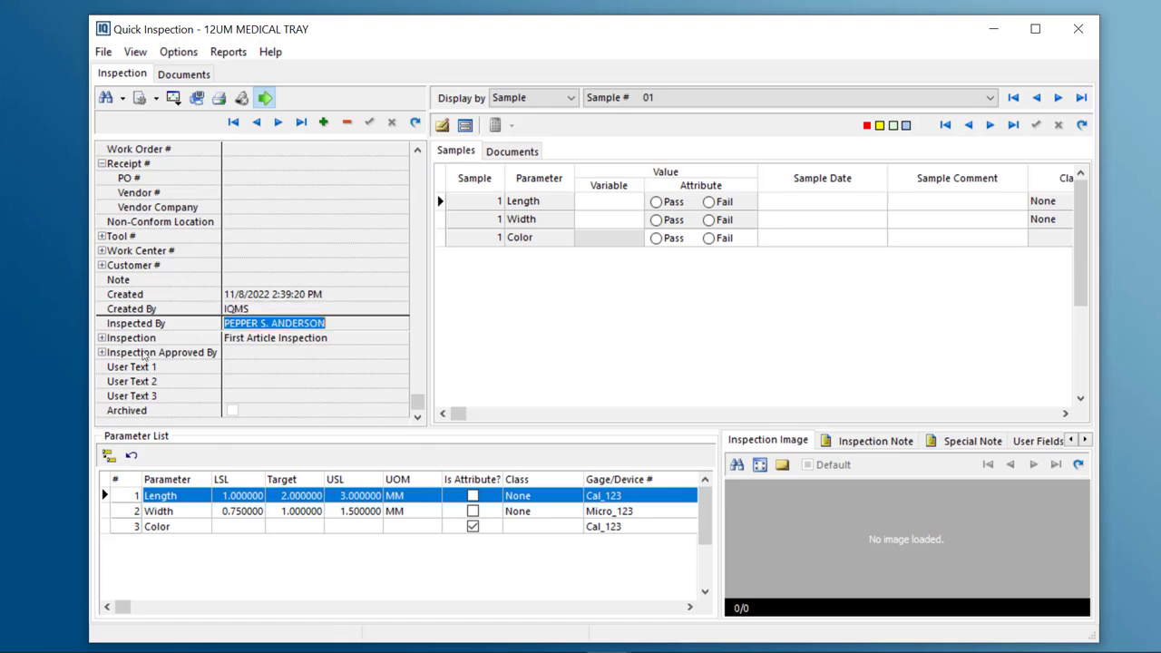
{"action": "left_click", "coordinate": [102, 339]}
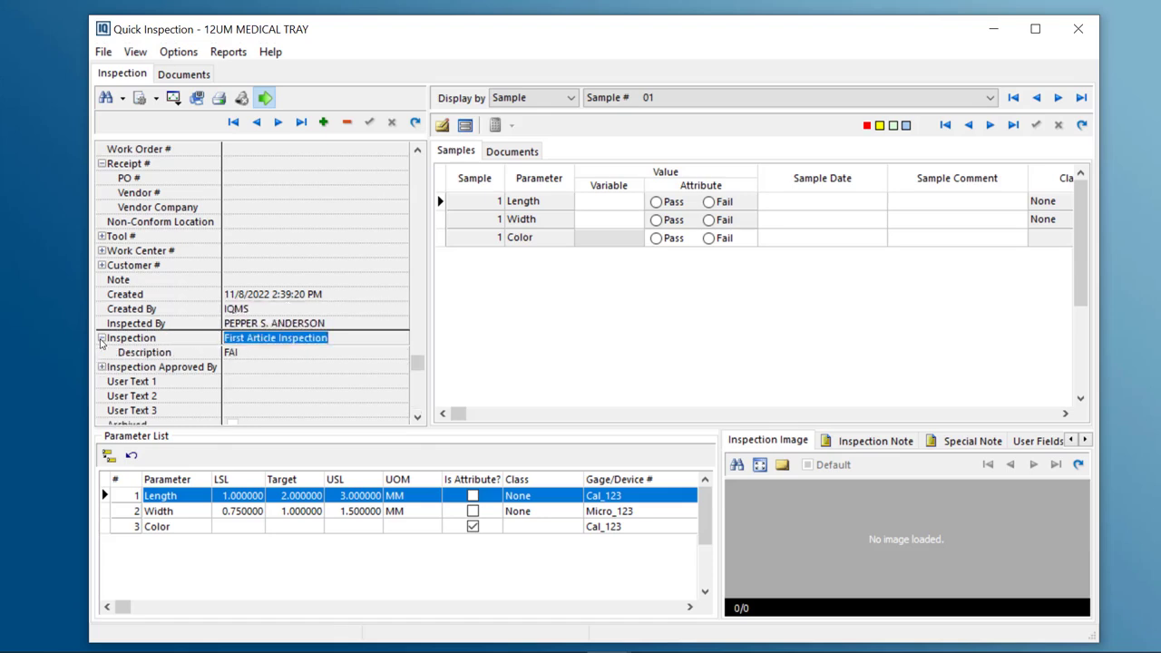
{"action": "left_click", "coordinate": [102, 339]}
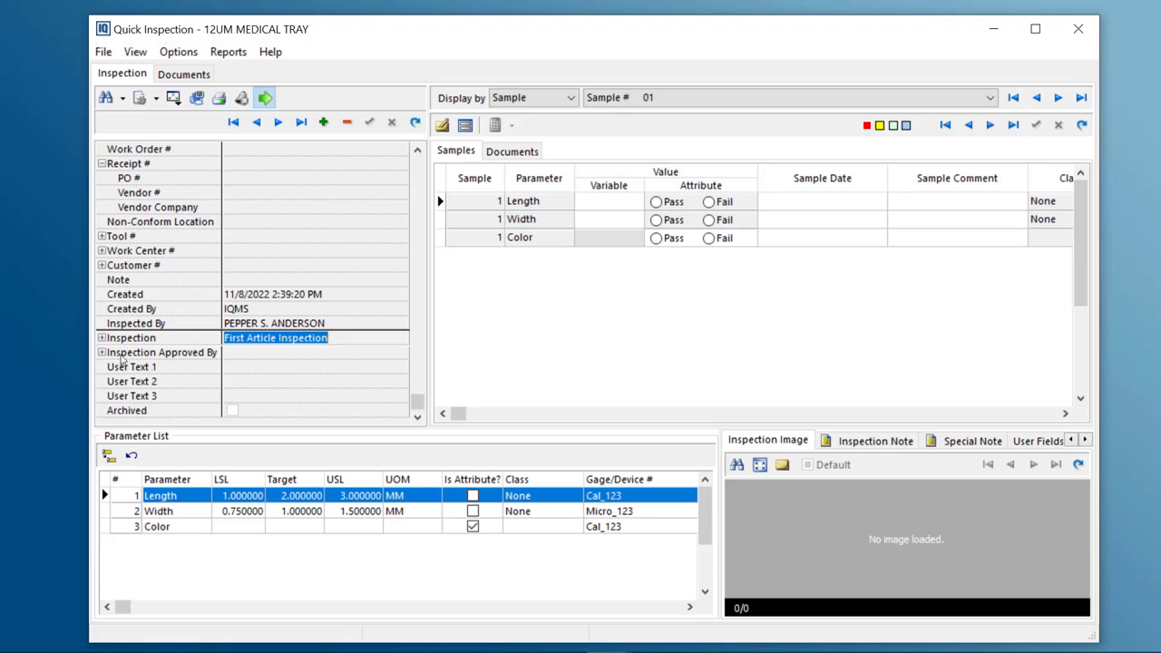
{"action": "left_click", "coordinate": [265, 354]}
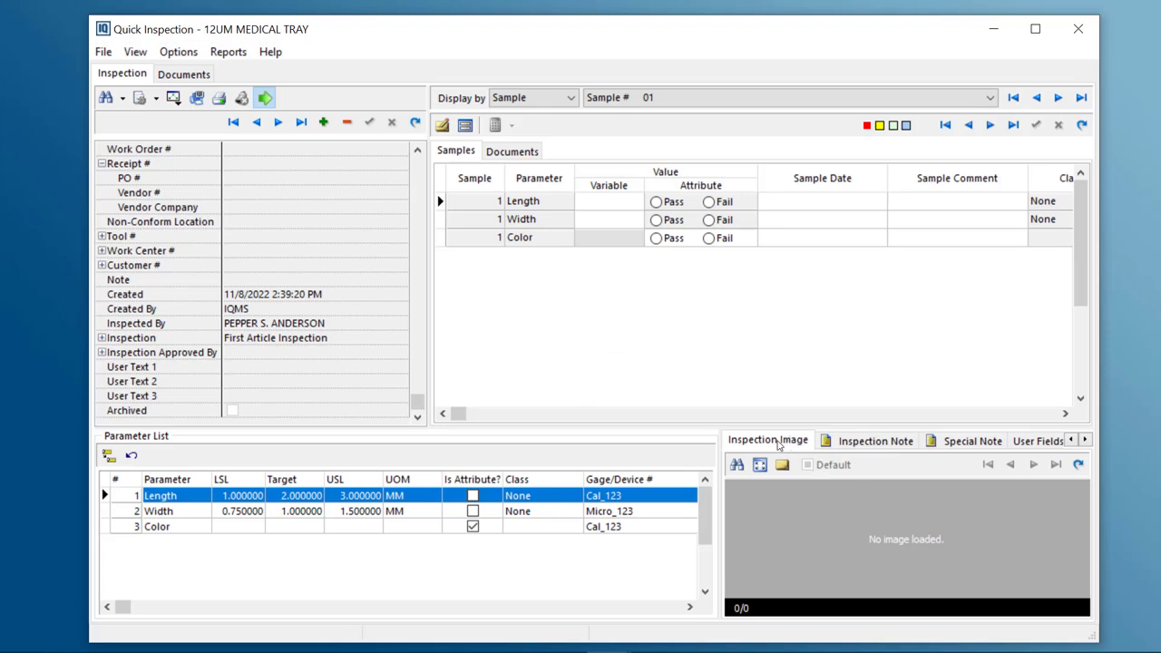
{"action": "left_click", "coordinate": [861, 442]}
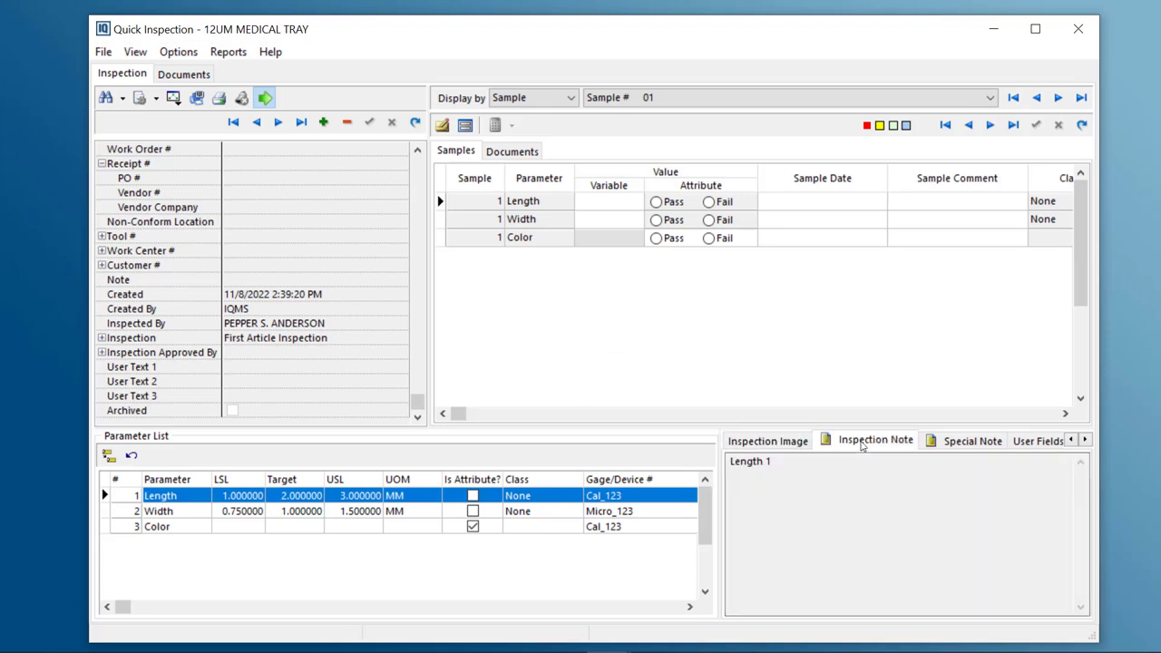
{"action": "left_click", "coordinate": [974, 443]}
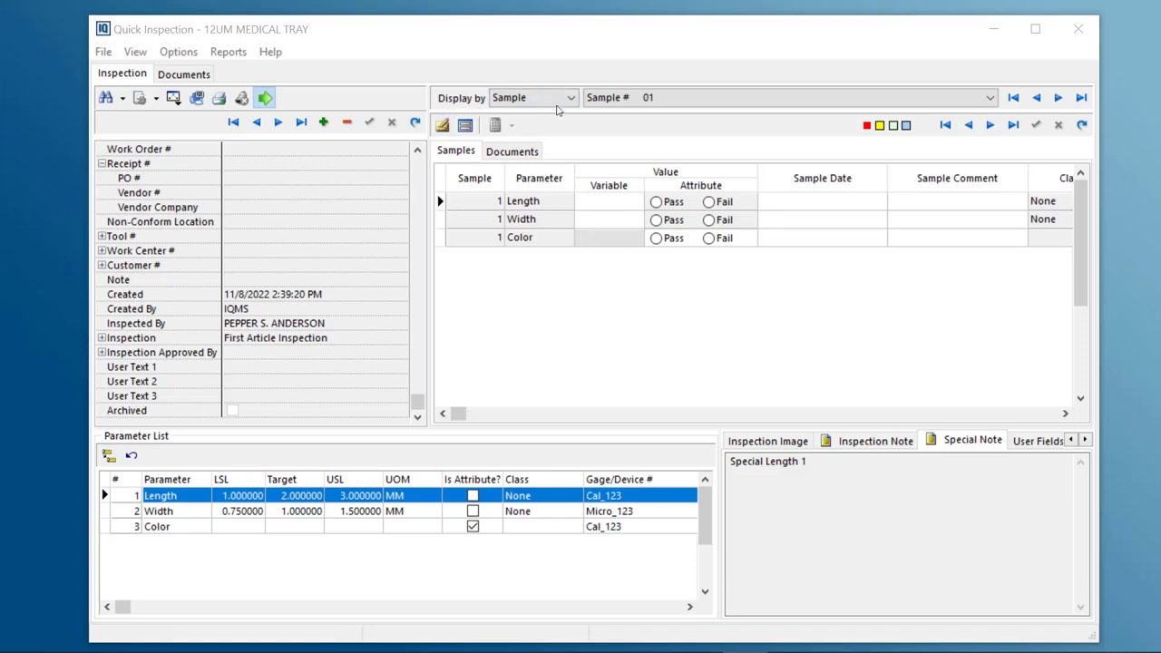
Switch the displayed sample to Sample 02 and then to Sample 04
{"action": "left_click", "coordinate": [990, 98]}
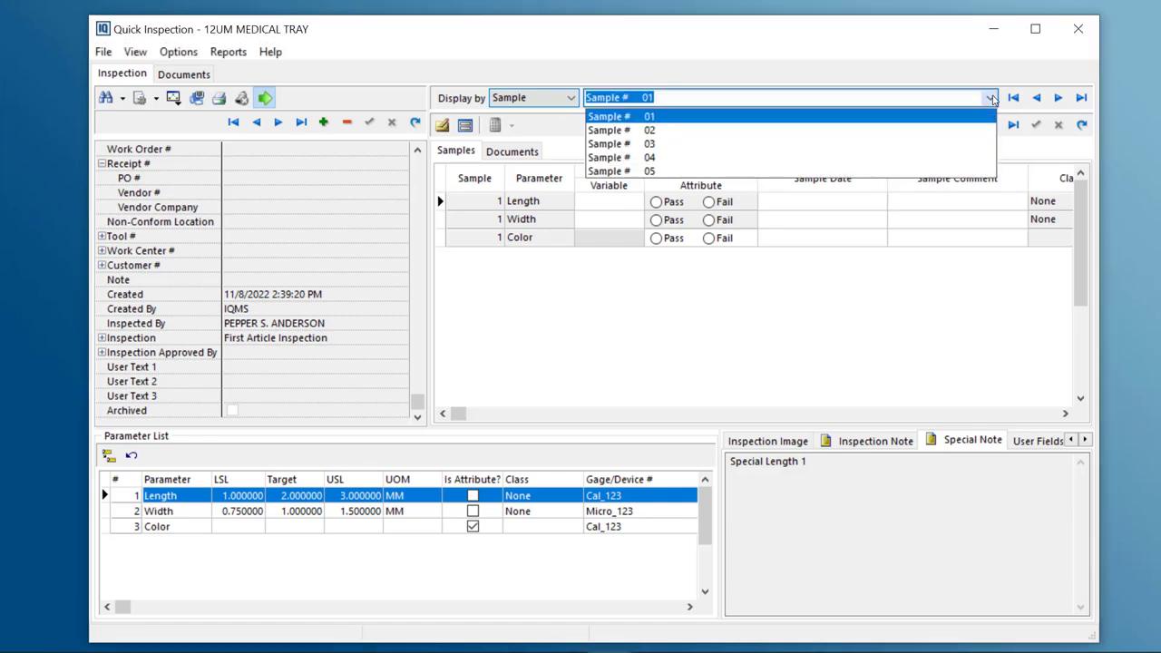
{"action": "left_click", "coordinate": [990, 98]}
{"action": "left_click", "coordinate": [990, 100]}
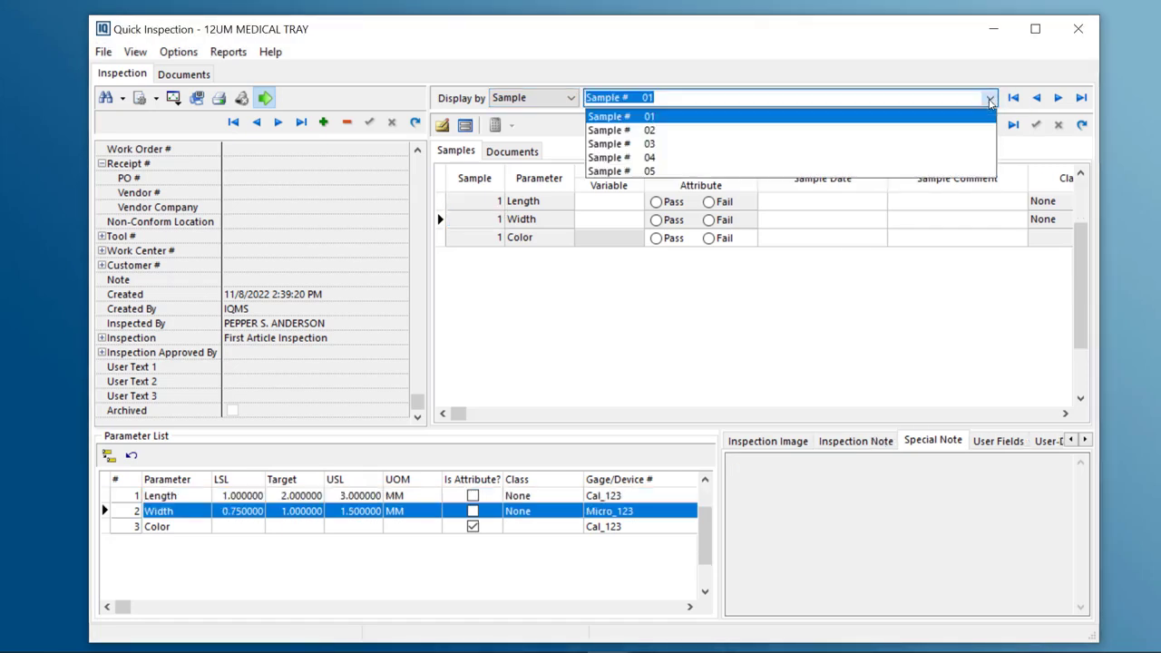
{"action": "left_click", "coordinate": [620, 131]}
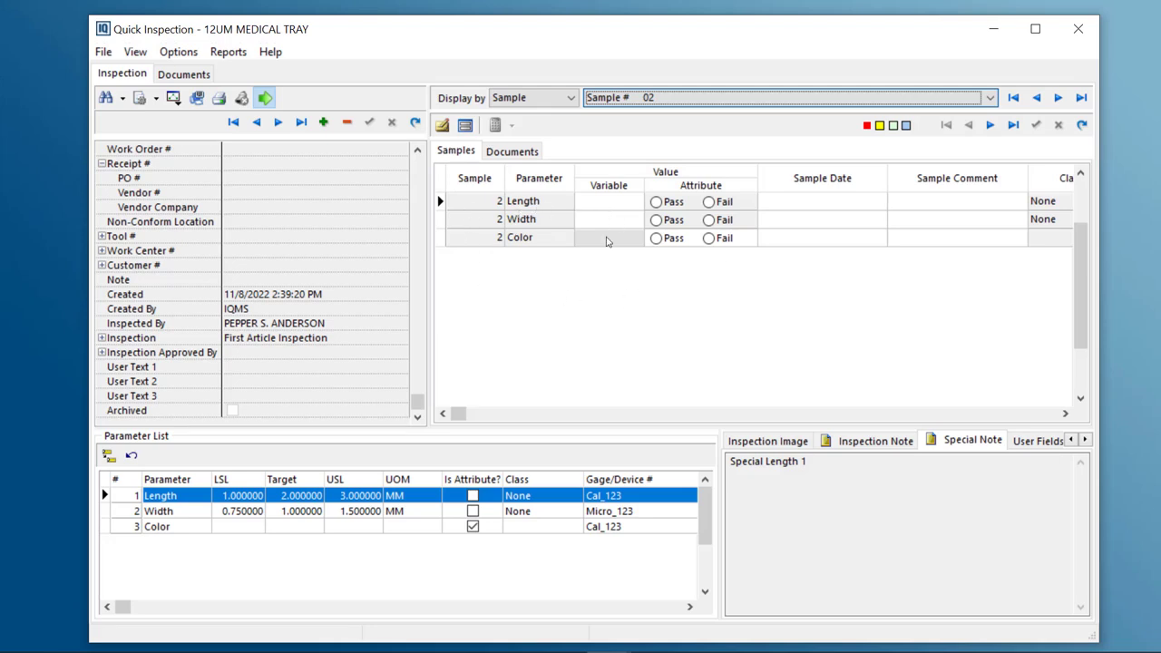
{"action": "left_click", "coordinate": [988, 98]}
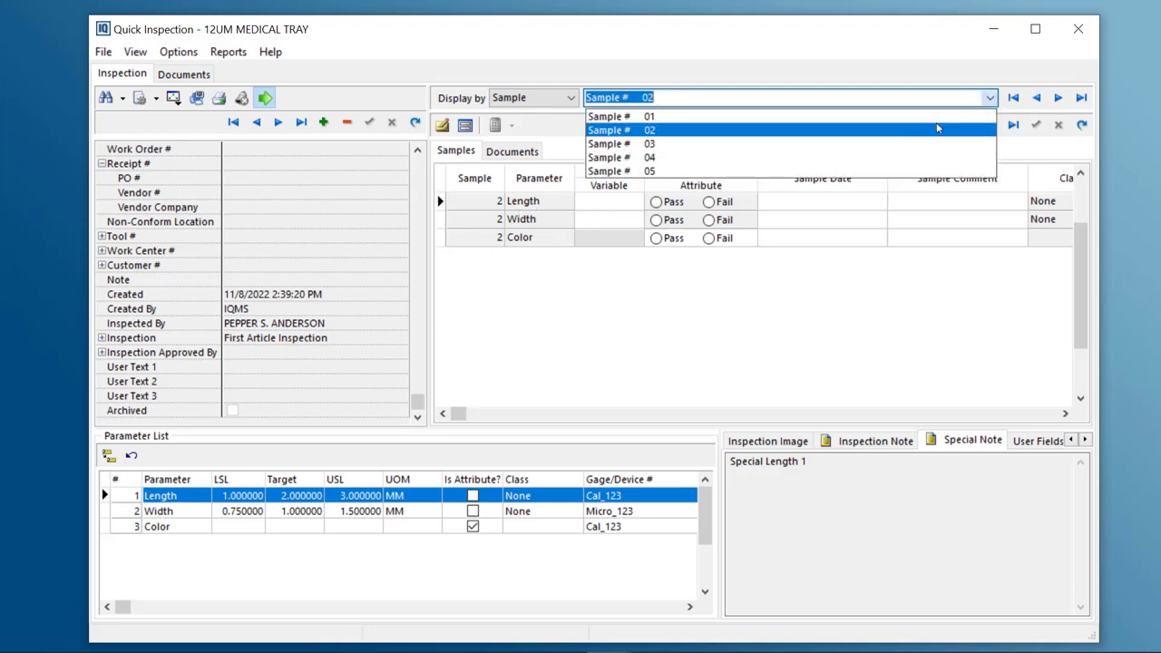
{"action": "left_click", "coordinate": [649, 157]}
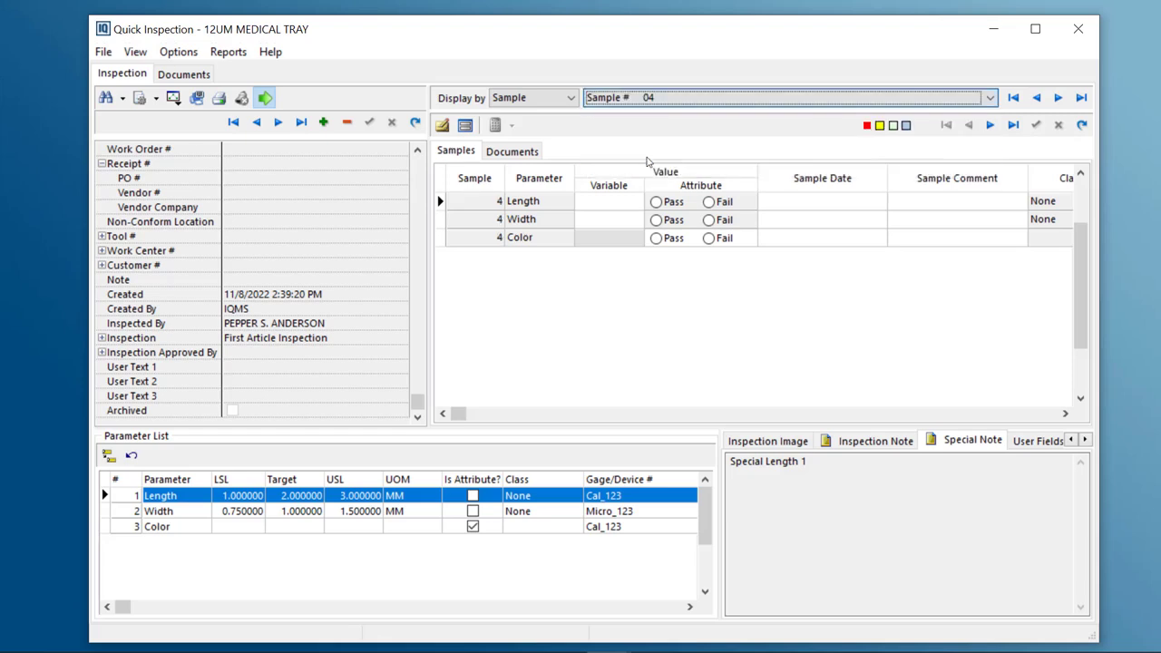
Toggle the display between Sample and Parameter, viewing the Length, Width and Color parameters across all samples
{"action": "left_click", "coordinate": [569, 100]}
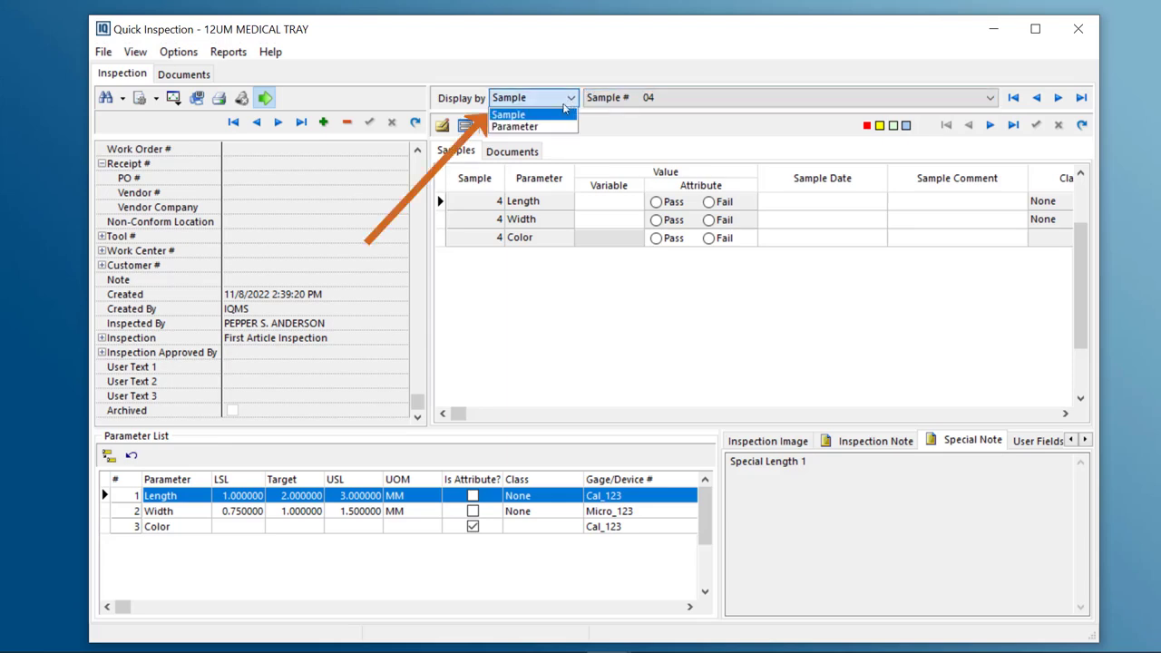
{"action": "left_click", "coordinate": [531, 128]}
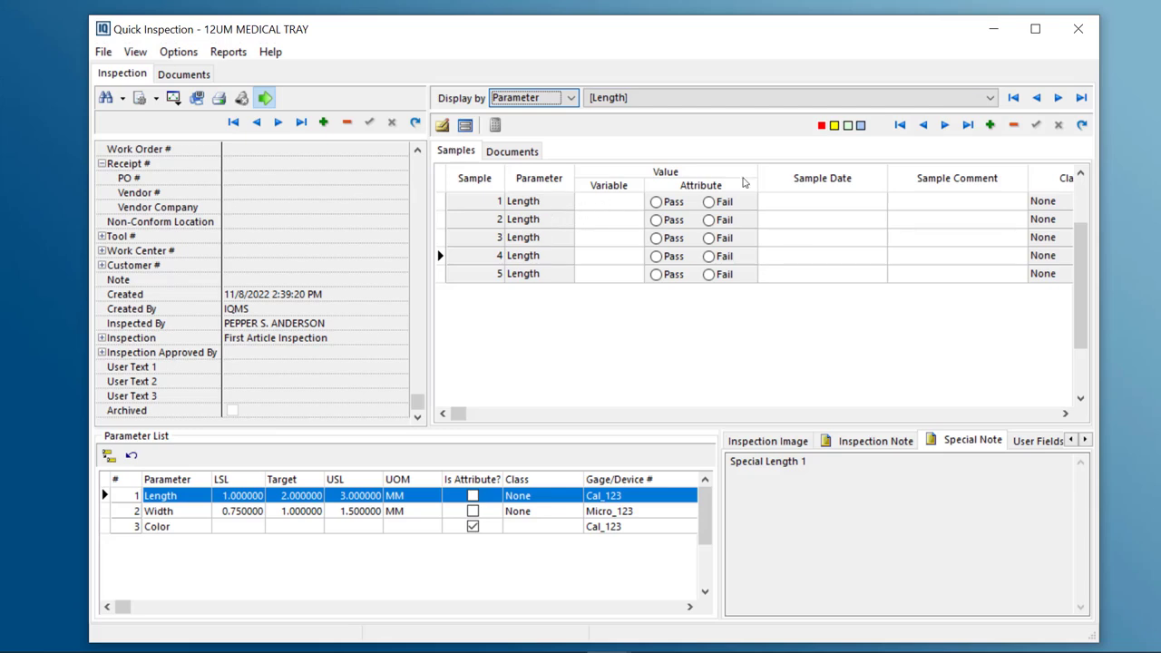
{"action": "left_click", "coordinate": [989, 97]}
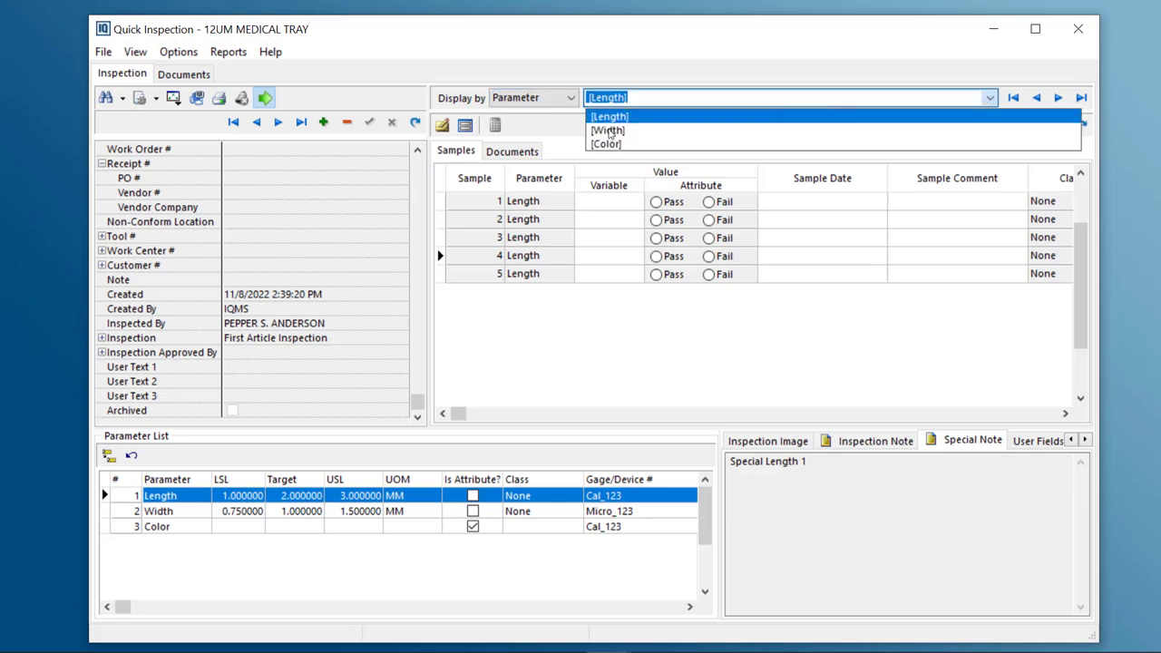
{"action": "left_click", "coordinate": [609, 130]}
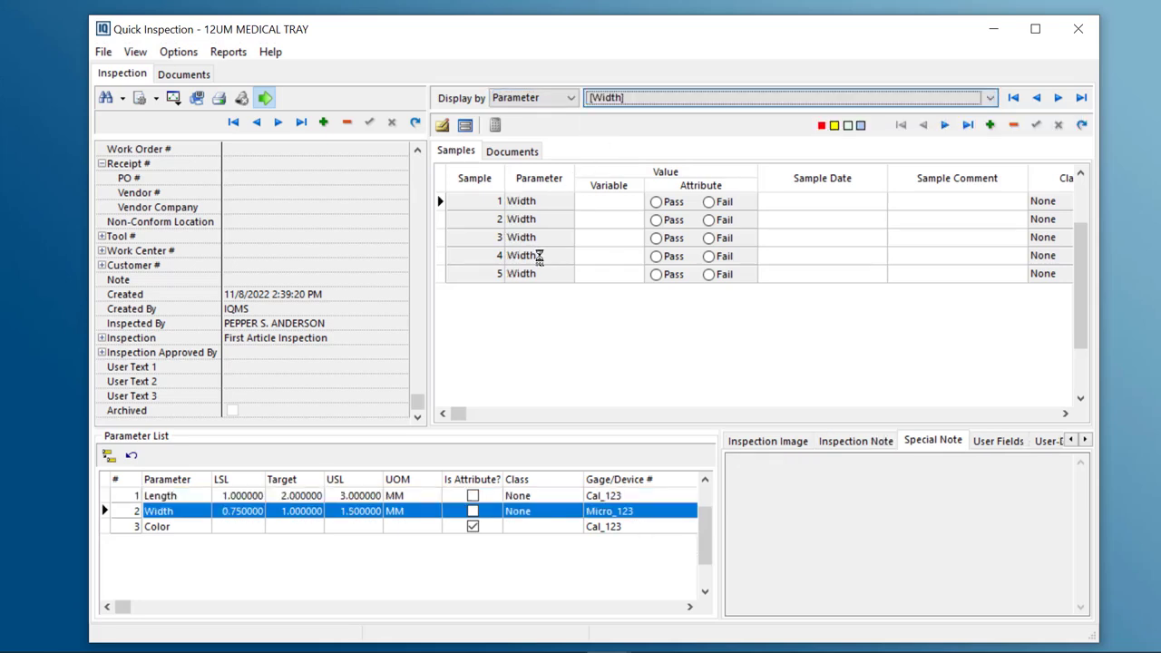
{"action": "left_click", "coordinate": [989, 97]}
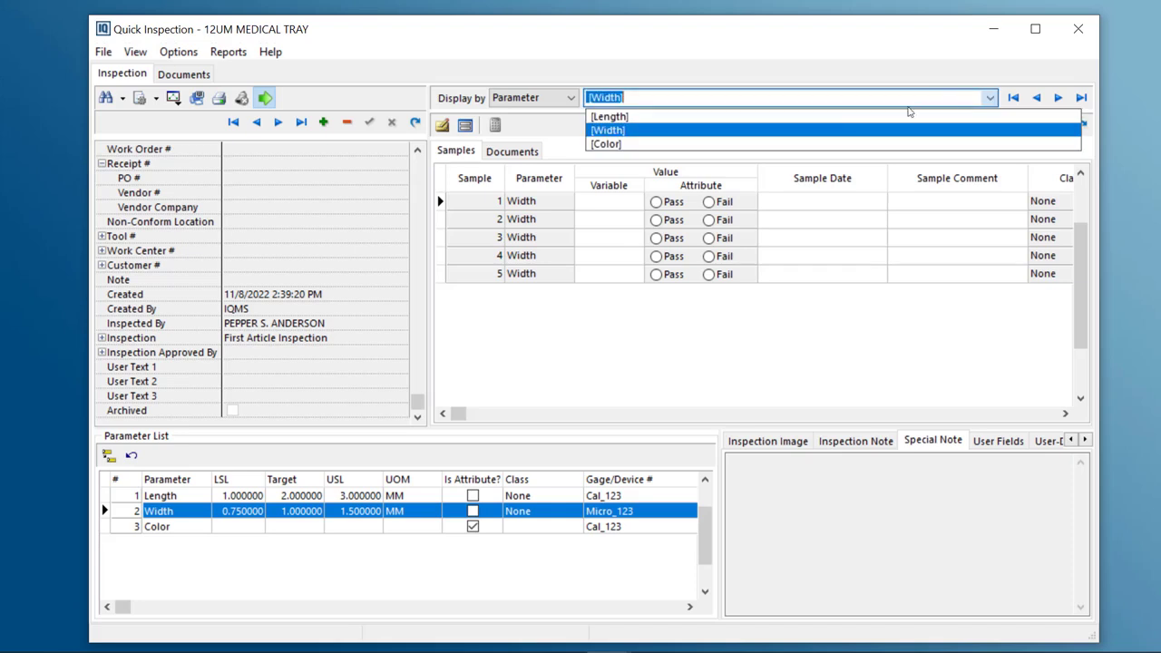
{"action": "left_click", "coordinate": [607, 144]}
{"action": "left_click", "coordinate": [666, 336]}
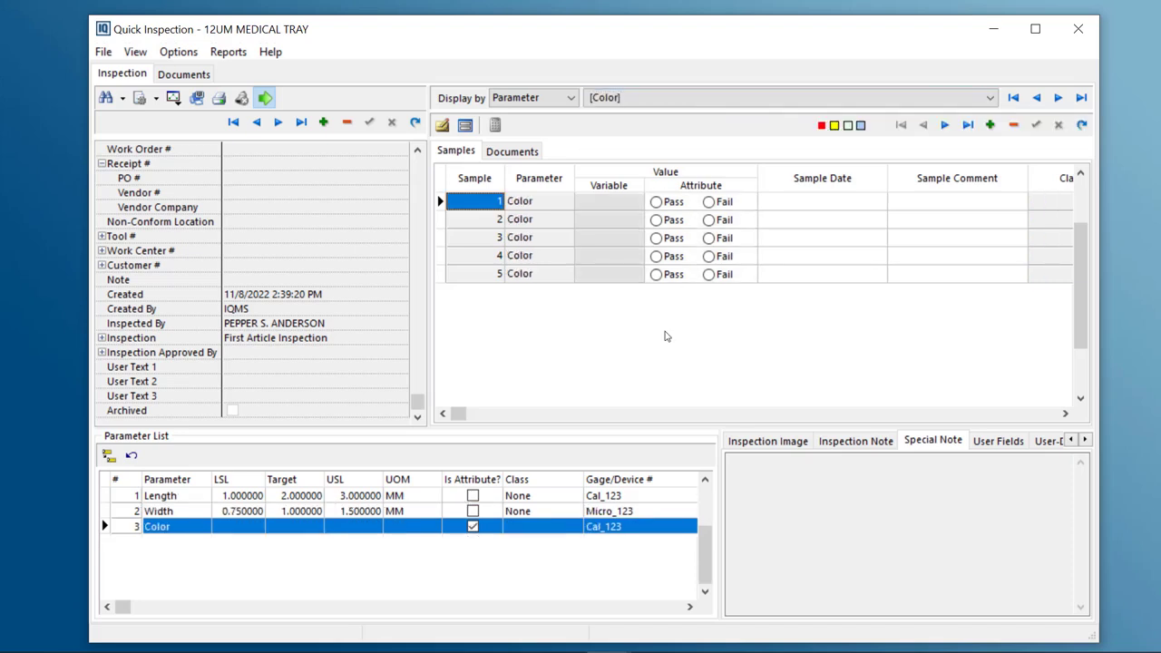
{"action": "left_click", "coordinate": [571, 97]}
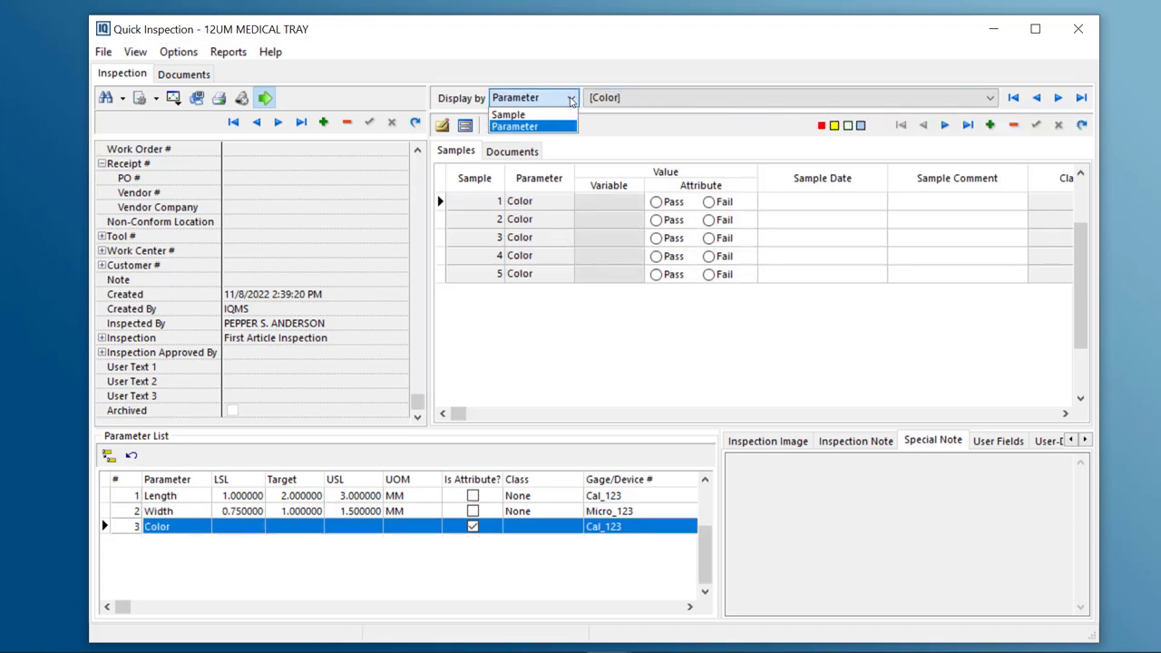
{"action": "left_click", "coordinate": [515, 115]}
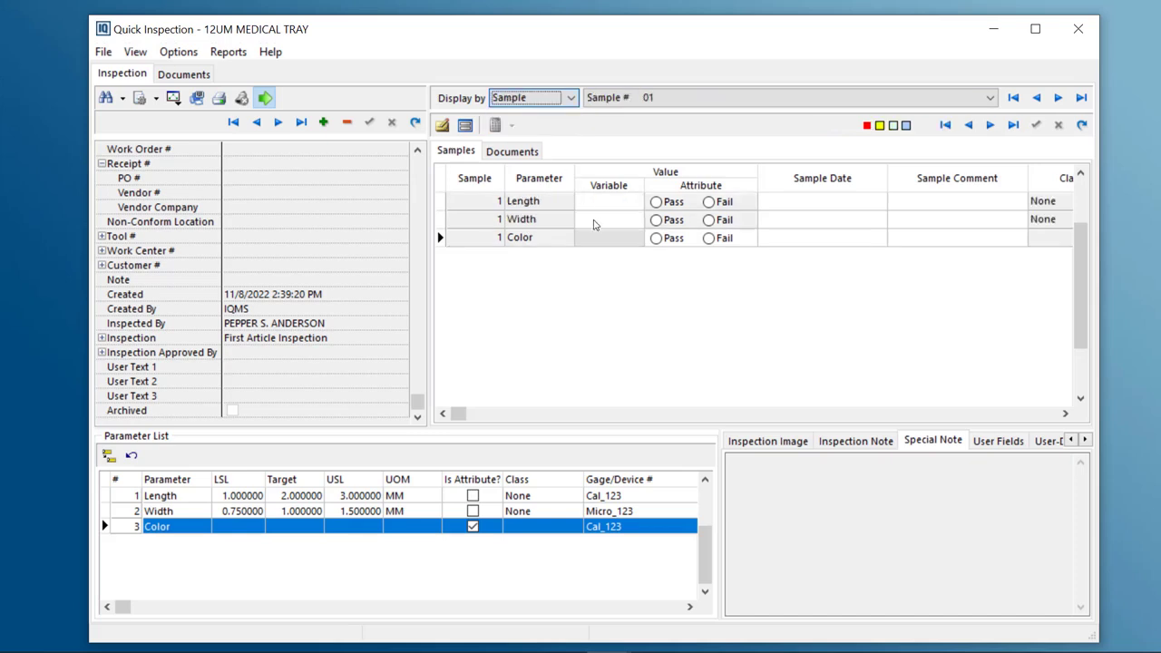
{"action": "left_click", "coordinate": [571, 98]}
{"action": "left_click", "coordinate": [512, 124]}
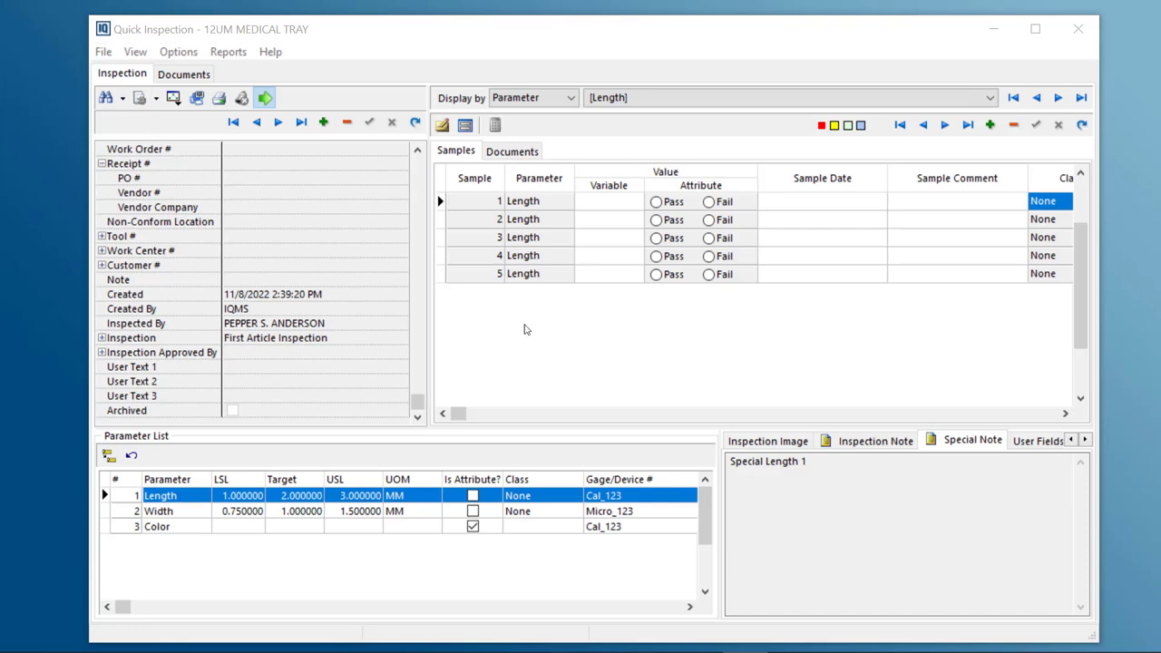
Open the Individuals Chart for the Length parameter and close it
{"action": "left_click", "coordinate": [101, 52]}
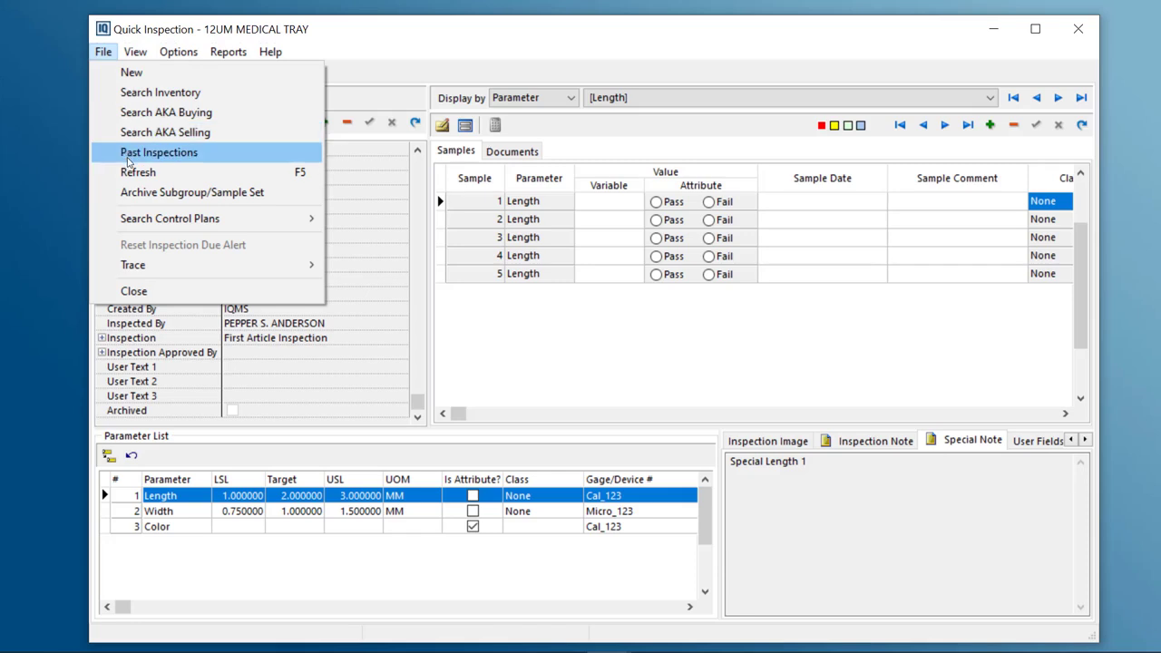
{"action": "mouse_move", "coordinate": [141, 220]}
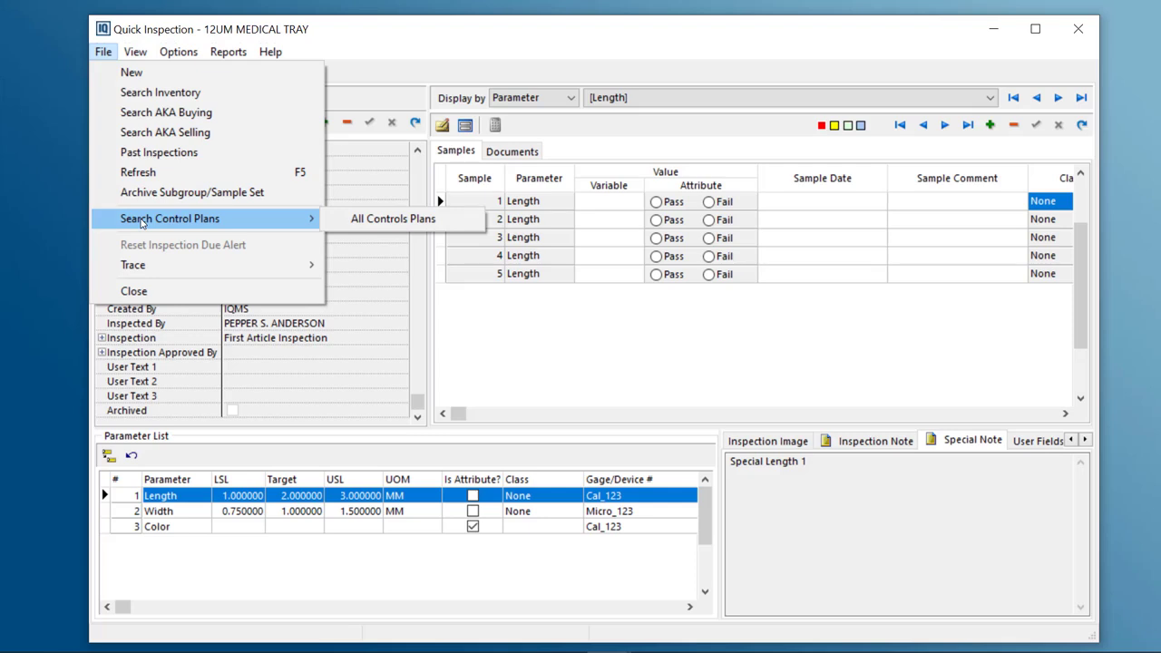
{"action": "mouse_move", "coordinate": [138, 52]}
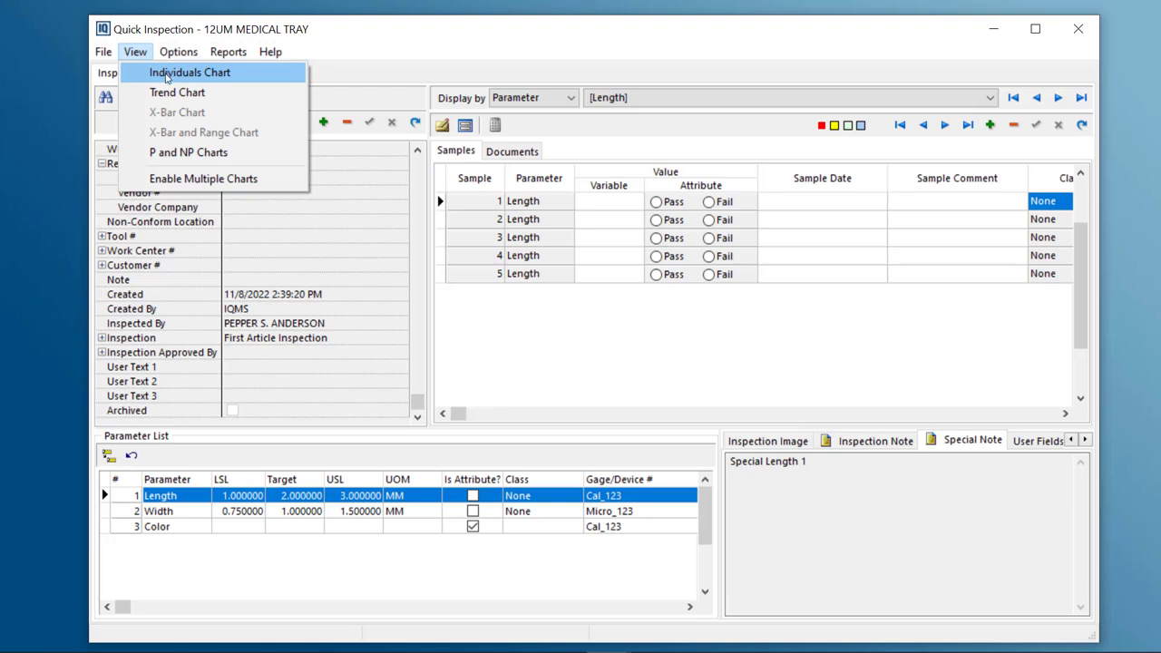
{"action": "left_click", "coordinate": [171, 73]}
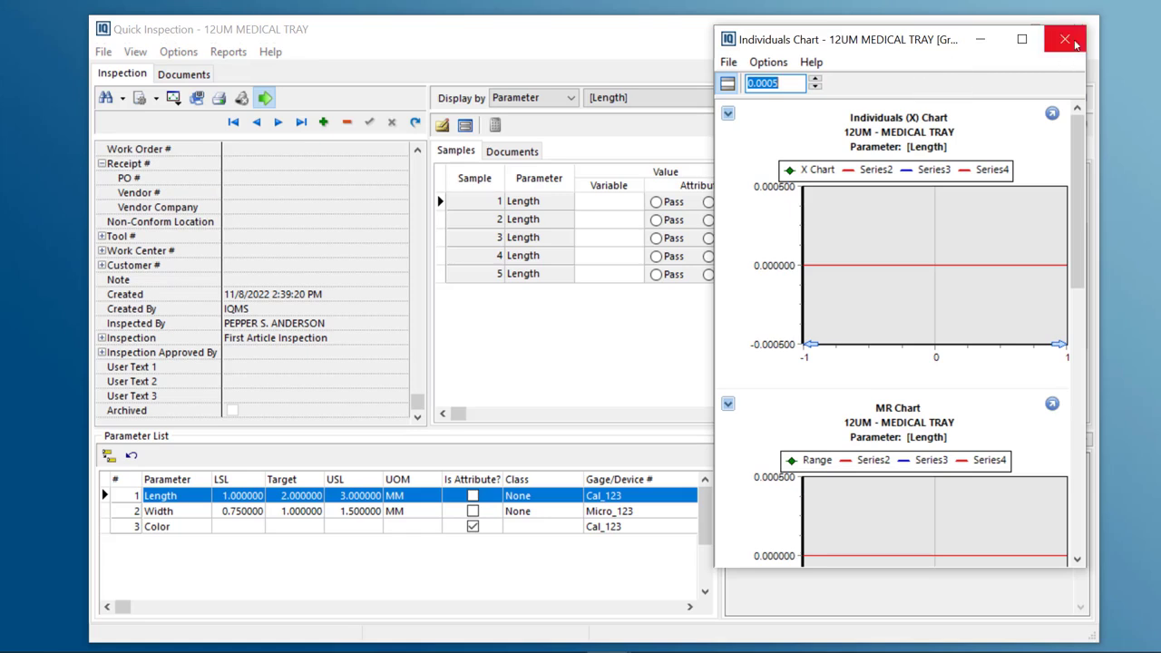
{"action": "left_click", "coordinate": [1061, 46]}
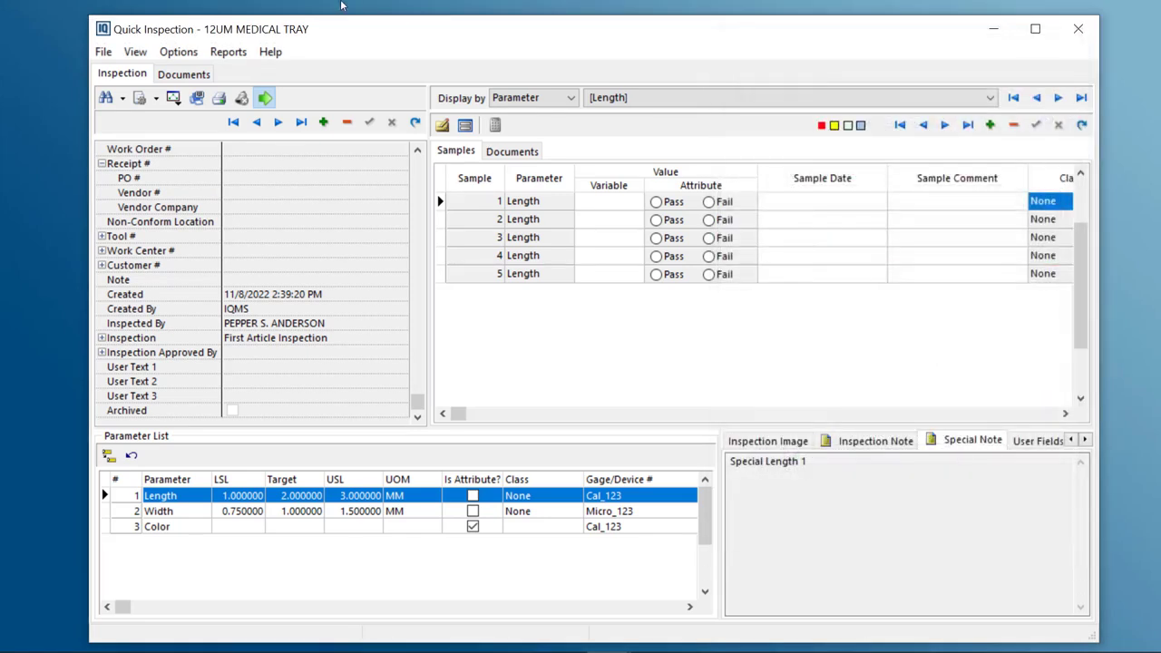
Open the Trend Chart for the Length parameter and close it
{"action": "left_click", "coordinate": [135, 52]}
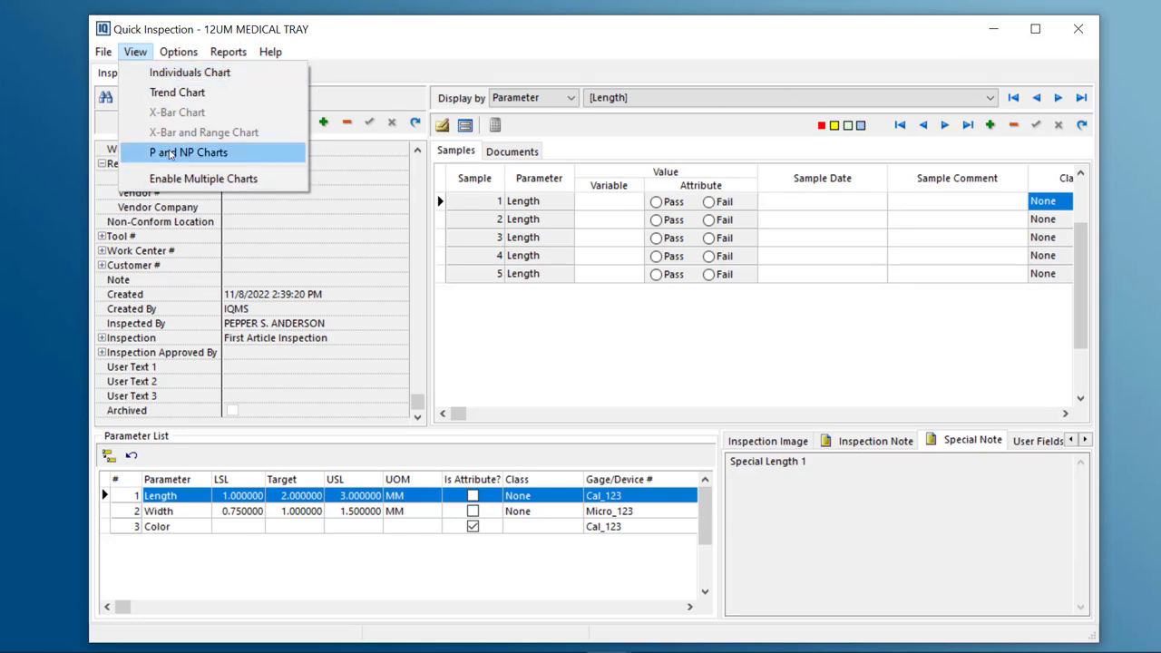
{"action": "left_click", "coordinate": [176, 93]}
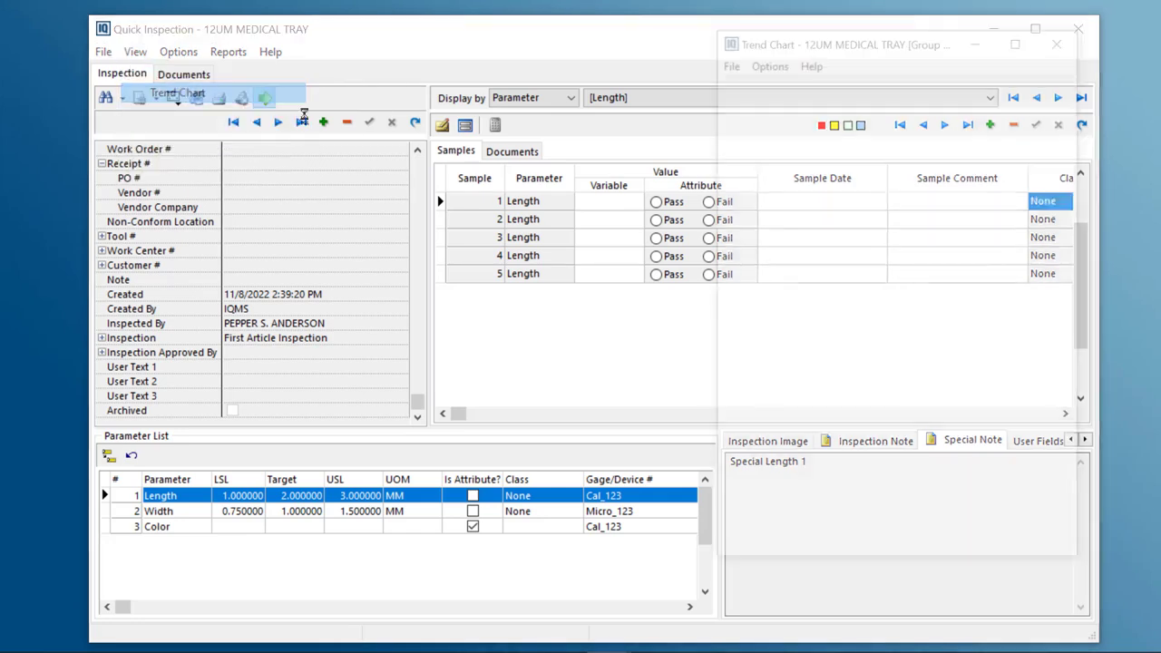
{"action": "left_click", "coordinate": [1065, 39]}
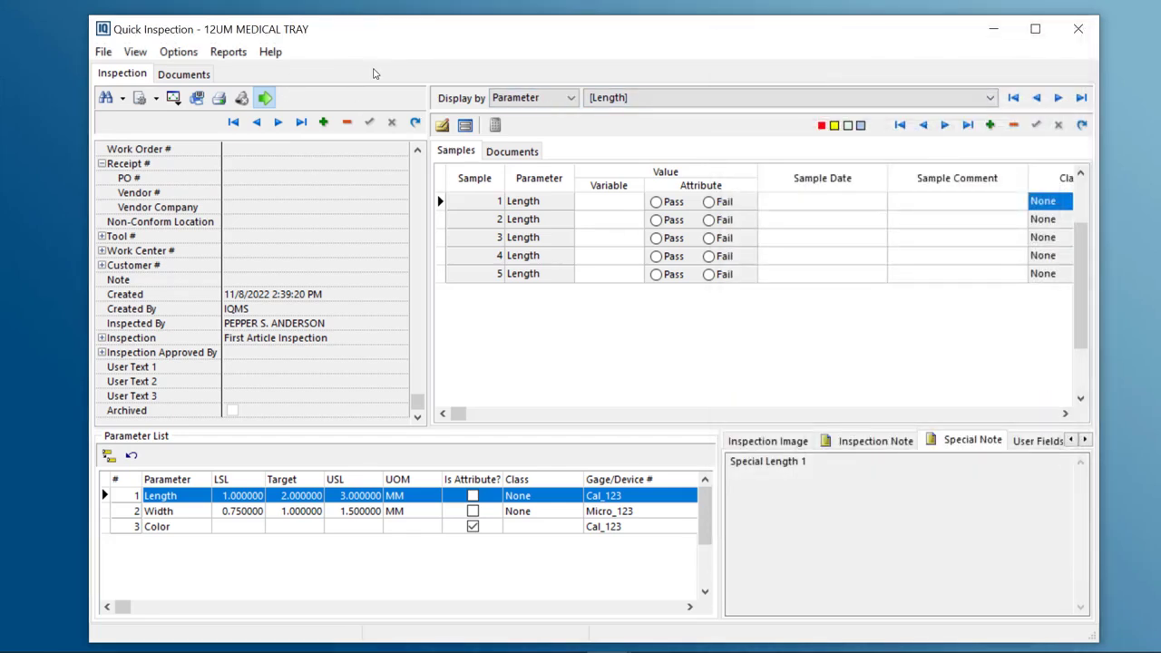
{"action": "left_click", "coordinate": [183, 55]}
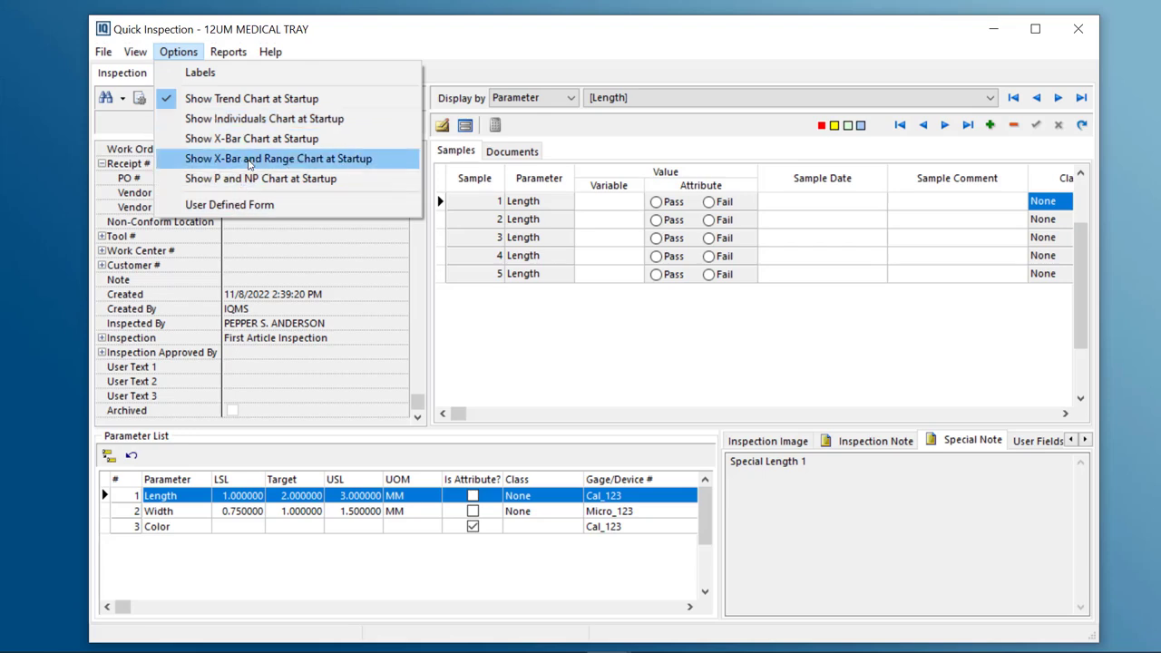
{"action": "left_click", "coordinate": [579, 46]}
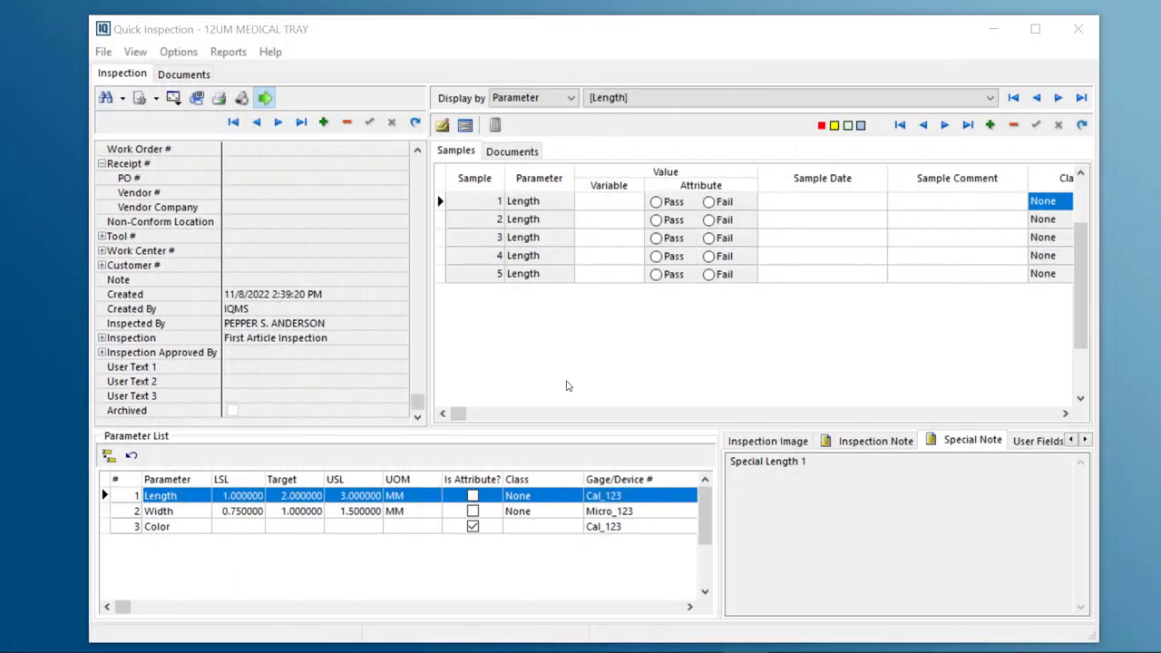
Record Length measurements of 1.25, 1.1 and 1.3 for samples 1 to 3
{"action": "left_click", "coordinate": [604, 208]}
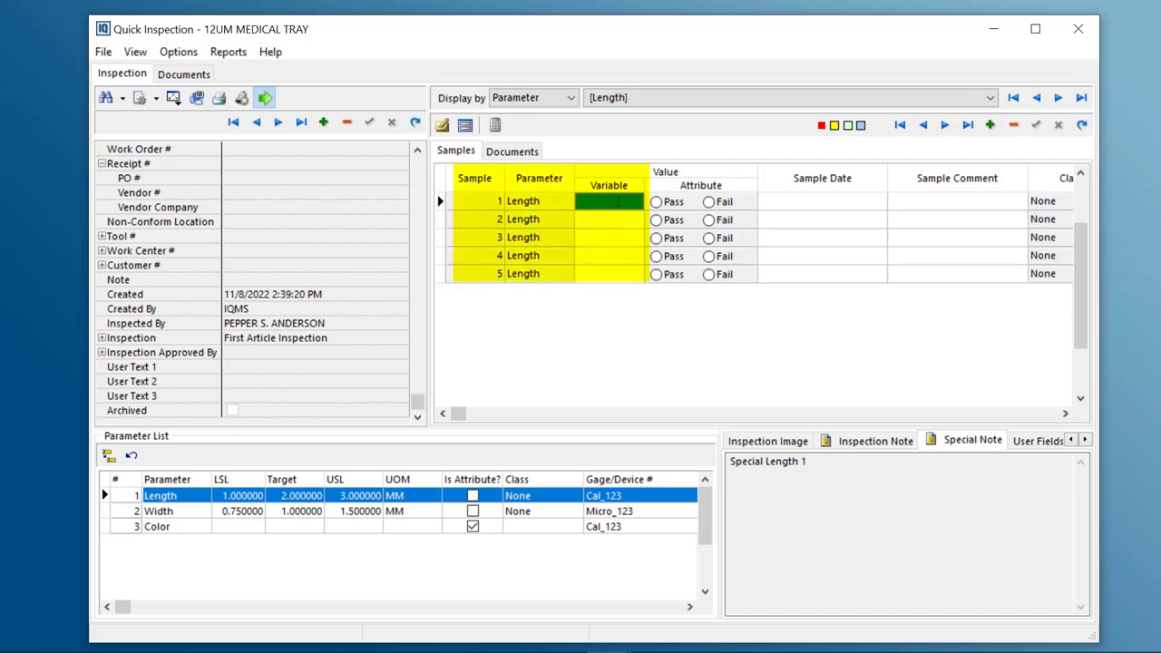
{"action": "left_click", "coordinate": [621, 202]}
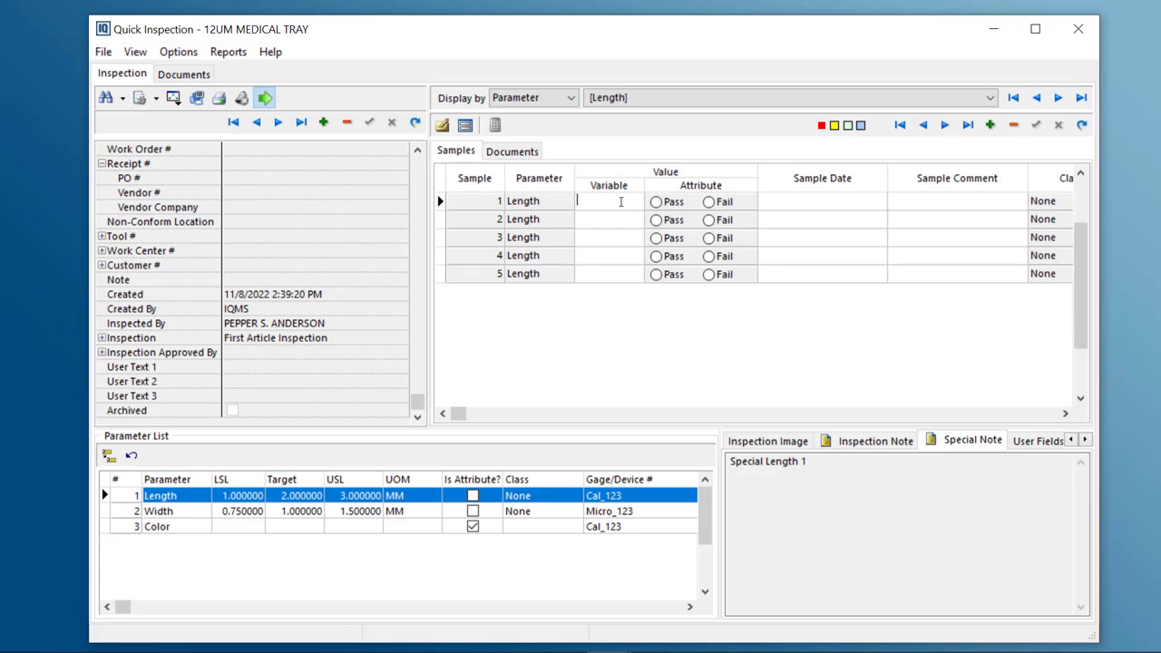
{"action": "type", "text": "1.25"}
{"action": "key", "text": "Return"}
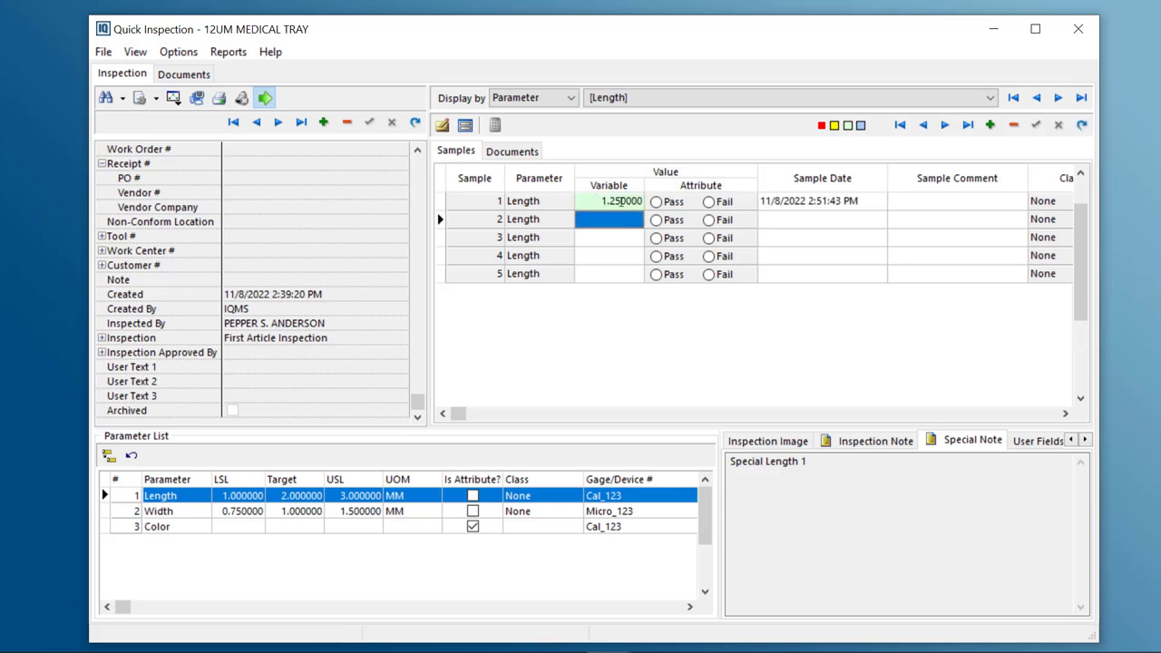
{"action": "type", "text": "1.1"}
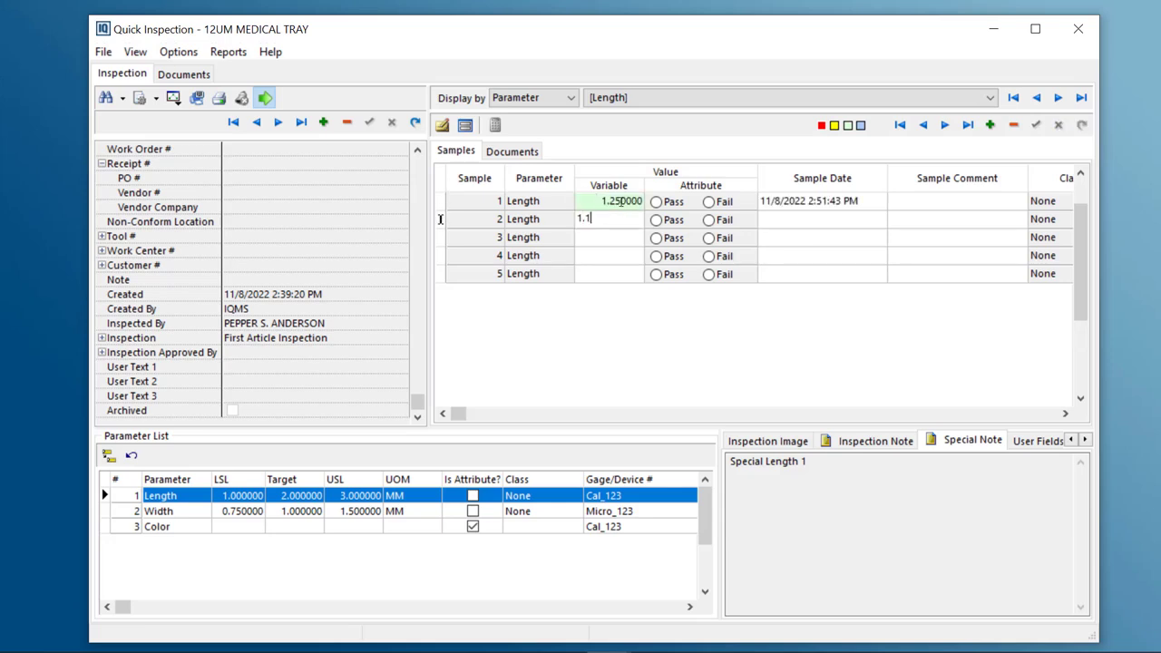
{"action": "key", "text": "Return"}
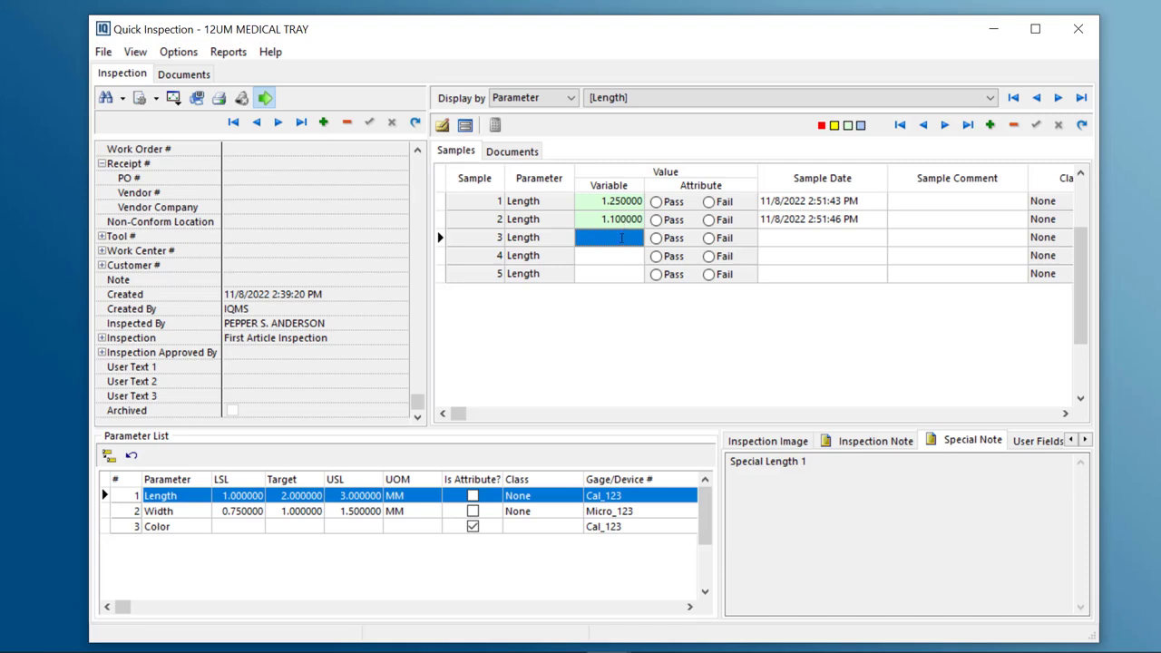
{"action": "left_click", "coordinate": [621, 237]}
{"action": "type", "text": "1.3"}
{"action": "key", "text": "Return"}
Record Length measurements of 0.99 for sample 4, acknowledging the limit warning, and 1.15 for sample 5
{"action": "type", "text": ".99"}
{"action": "key", "text": "Return"}
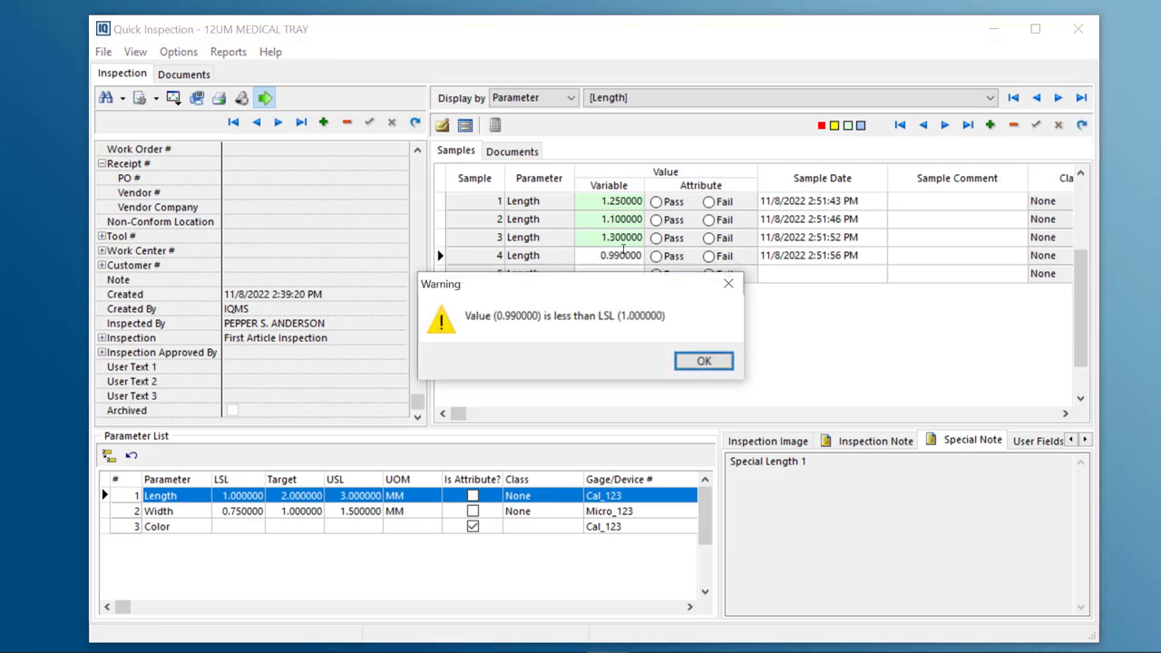
{"action": "left_click", "coordinate": [705, 362]}
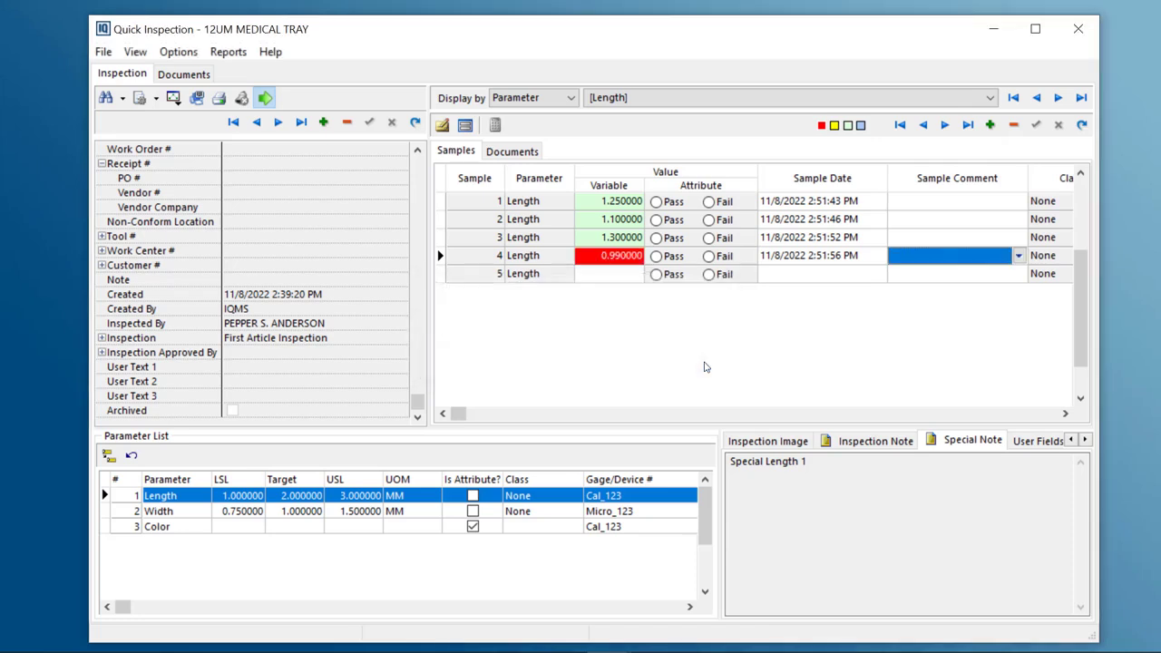
{"action": "left_click", "coordinate": [617, 273]}
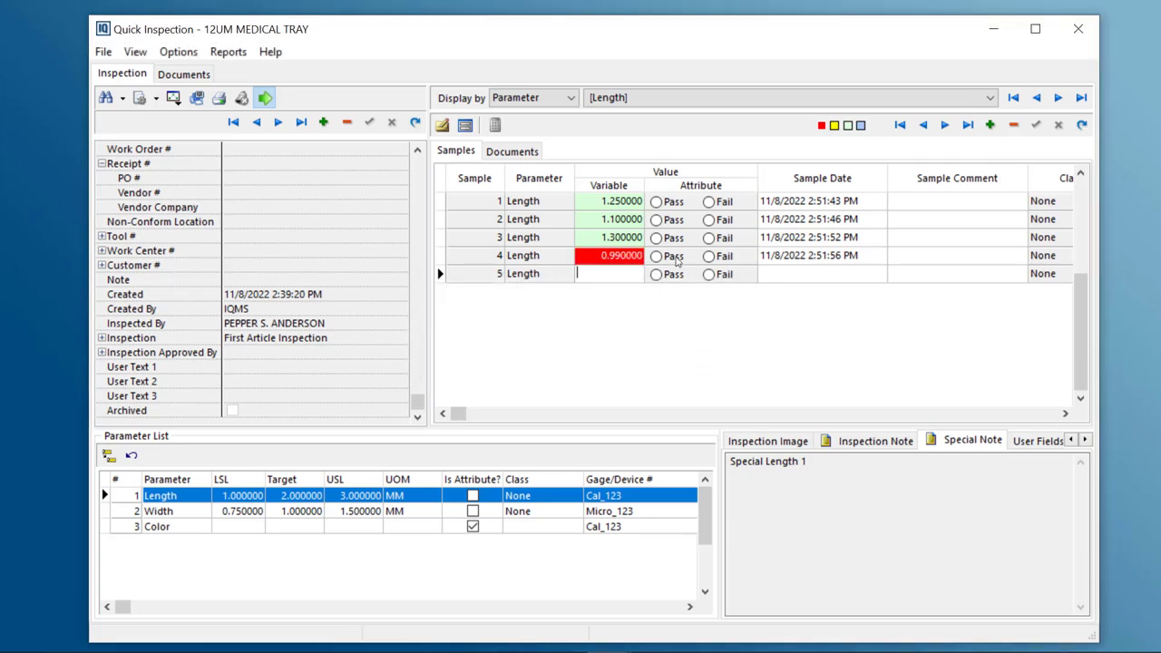
{"action": "type", "text": "1.15"}
{"action": "key", "text": "Return"}
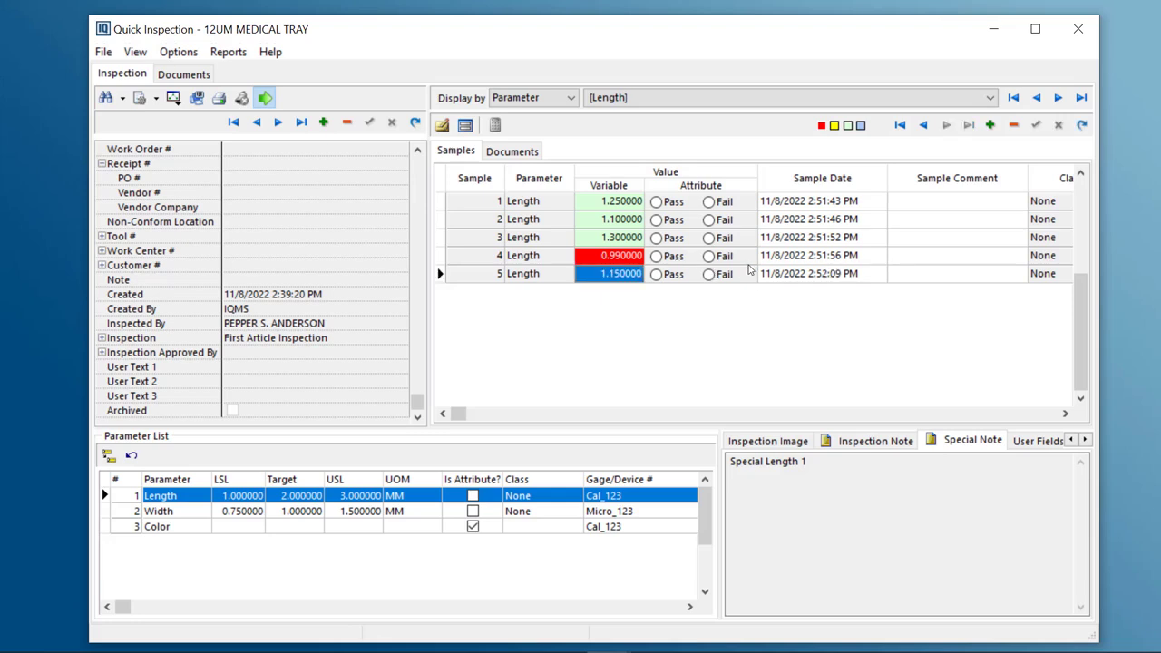
Add the comment 'Retest Next Time' to sample 4 from the user-defined comment list and save the entries
{"action": "left_click", "coordinate": [920, 263]}
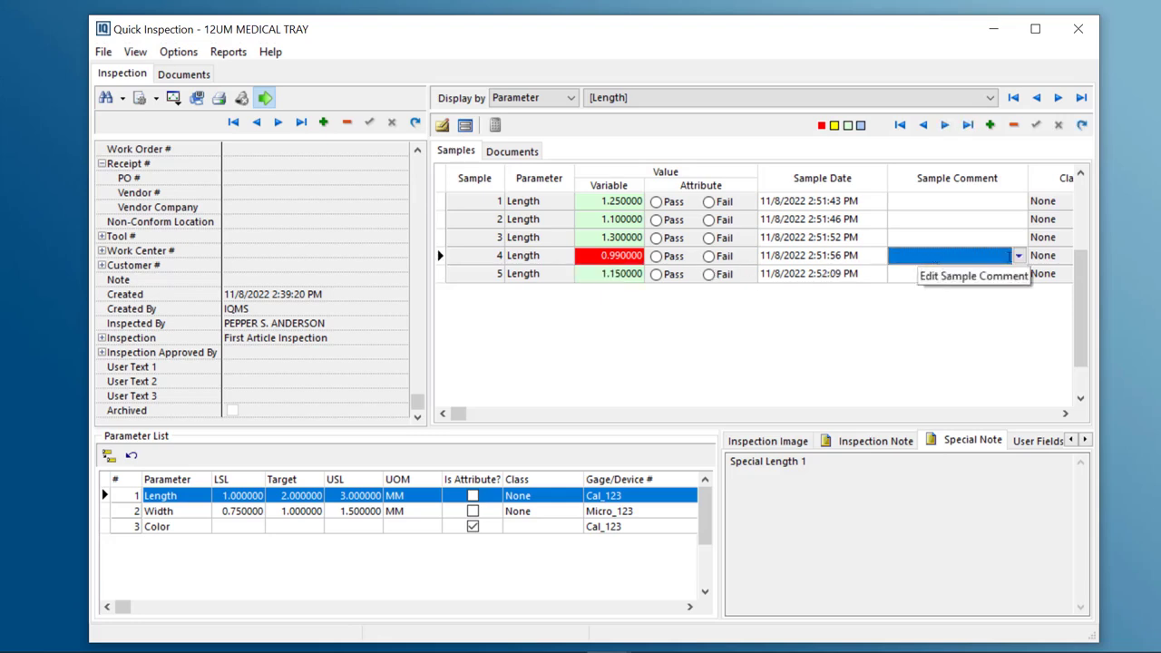
{"action": "right_click", "coordinate": [1020, 258]}
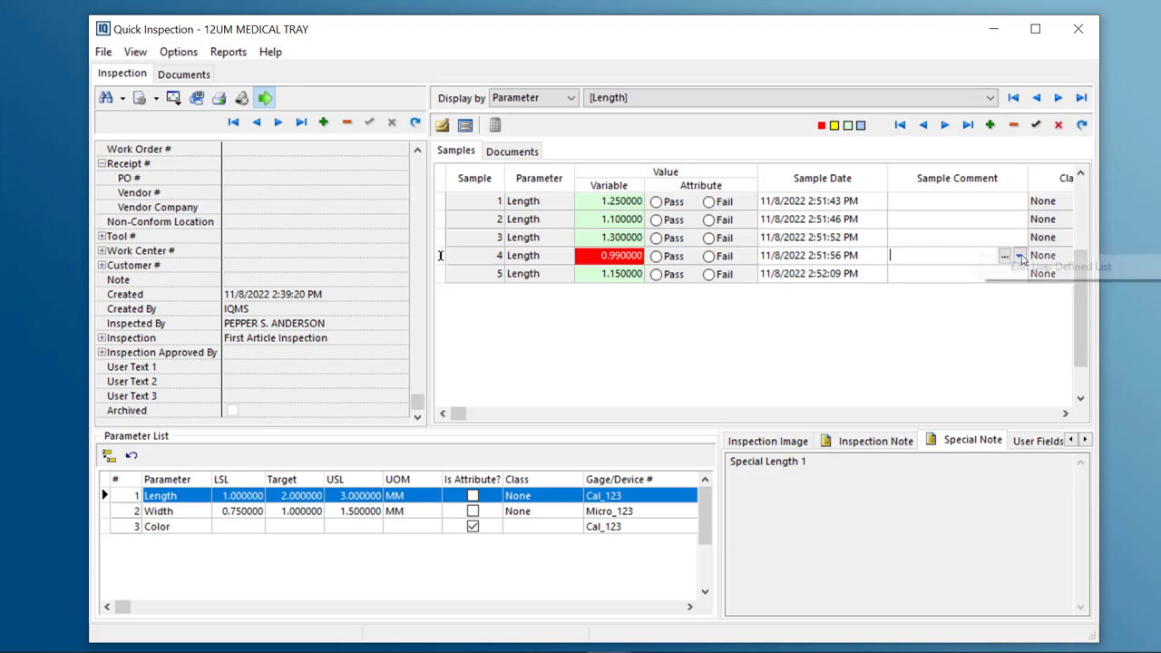
{"action": "left_click", "coordinate": [1018, 263]}
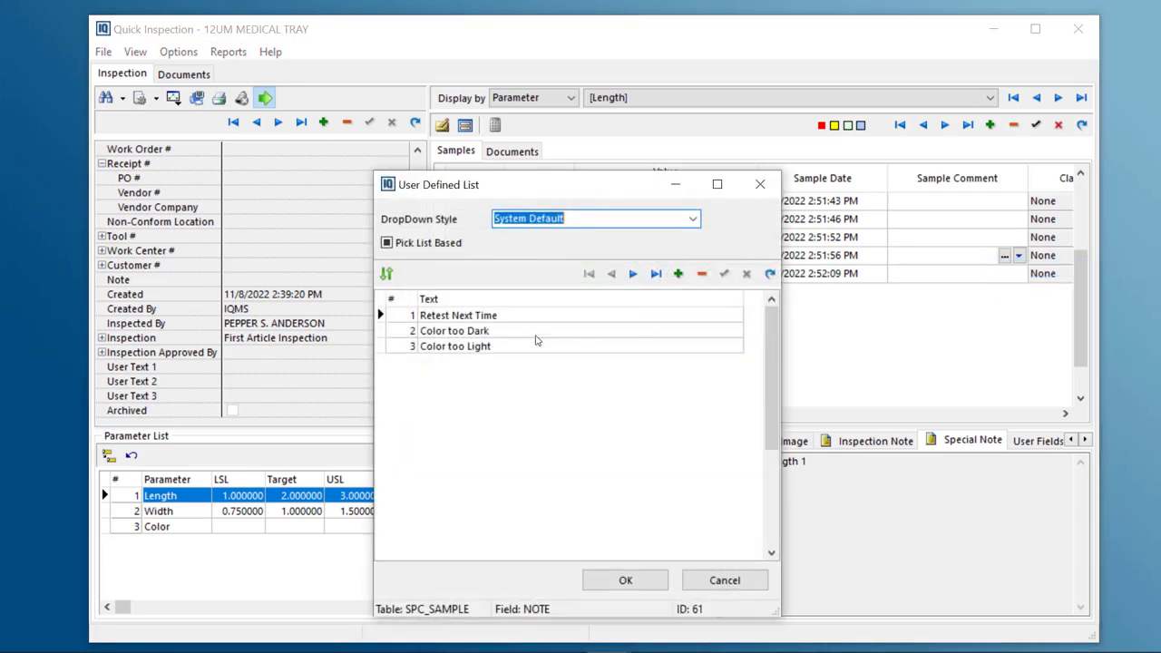
{"action": "left_click_drag", "start_coordinate": [602, 186], "coordinate": [681, 147]}
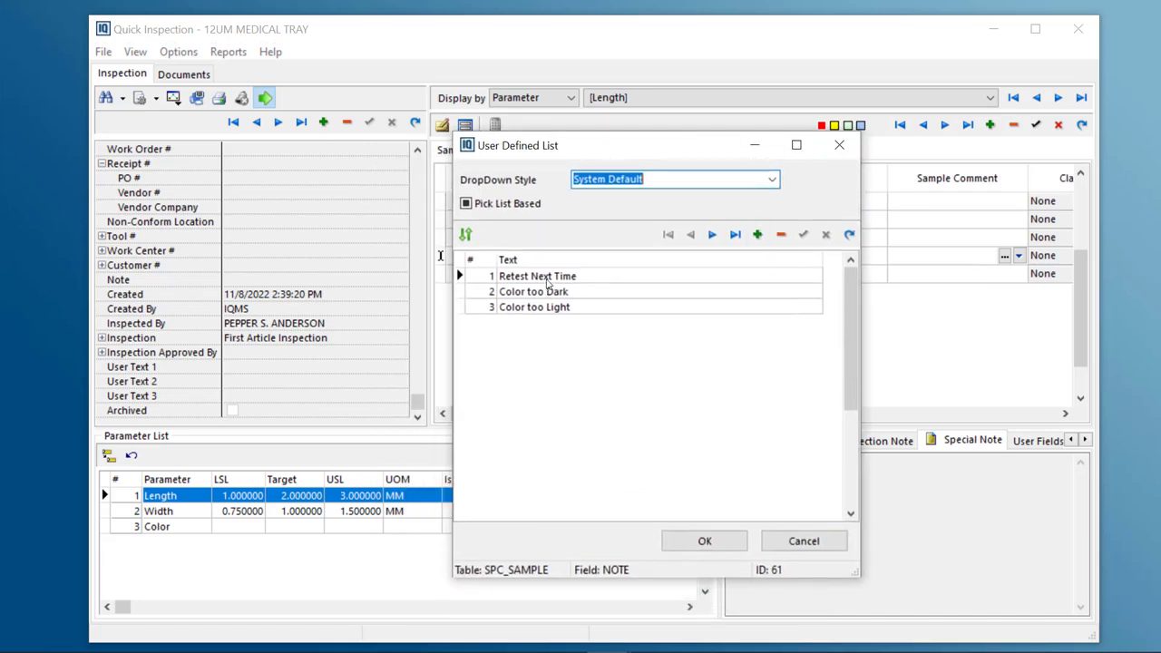
{"action": "left_click", "coordinate": [548, 276]}
{"action": "left_click", "coordinate": [705, 540]}
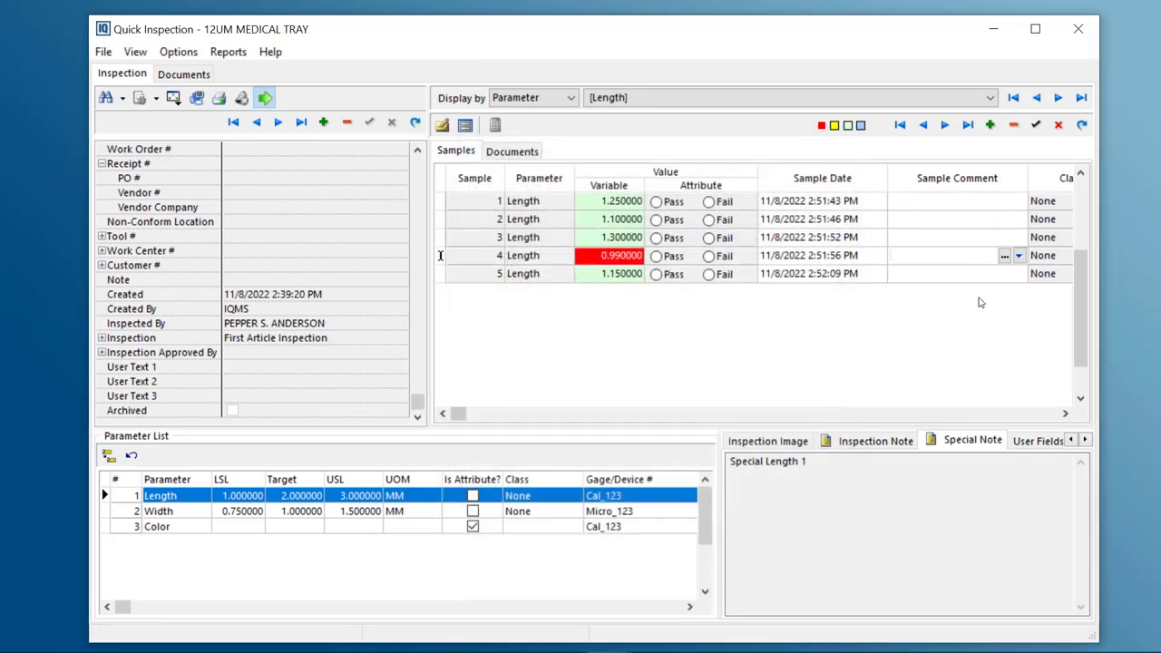
{"action": "left_click", "coordinate": [1035, 126]}
Switch to the Color parameter and mark samples 1 and 2 as Pass
{"action": "left_click", "coordinate": [989, 97]}
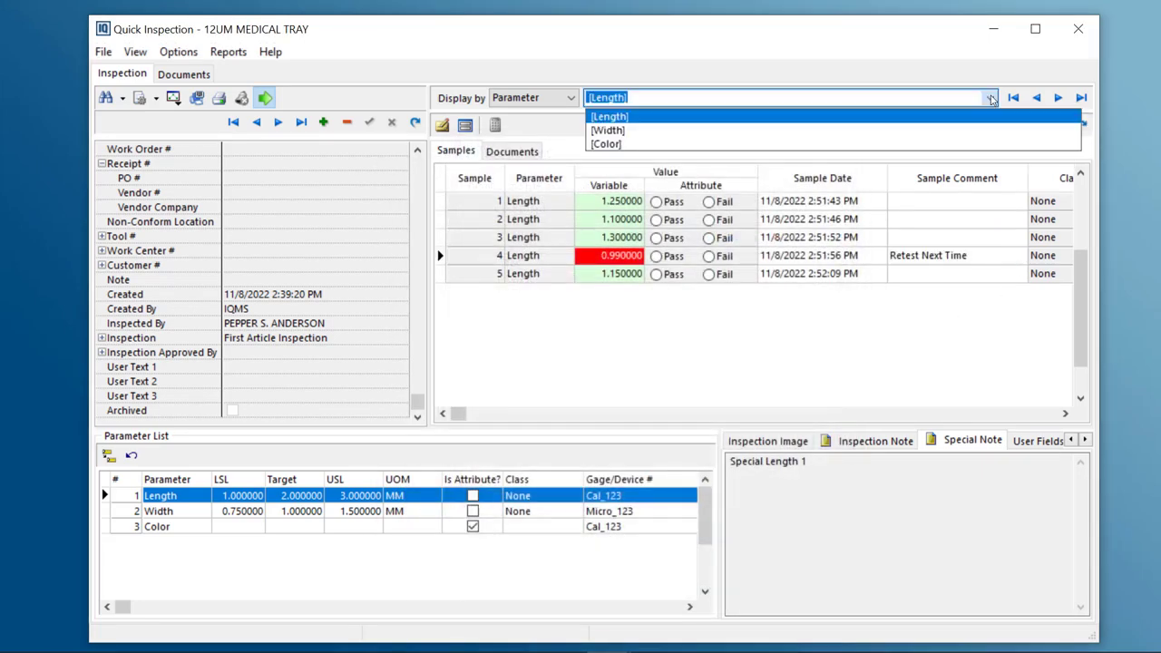
{"action": "left_click", "coordinate": [605, 144]}
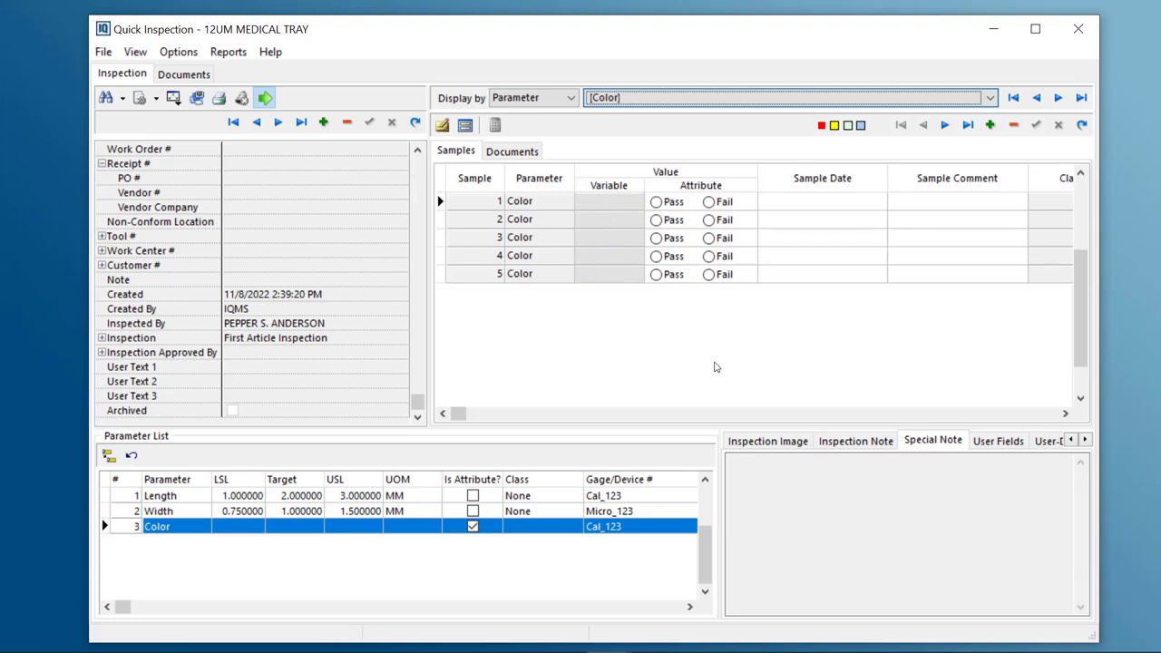
{"action": "left_click", "coordinate": [656, 203]}
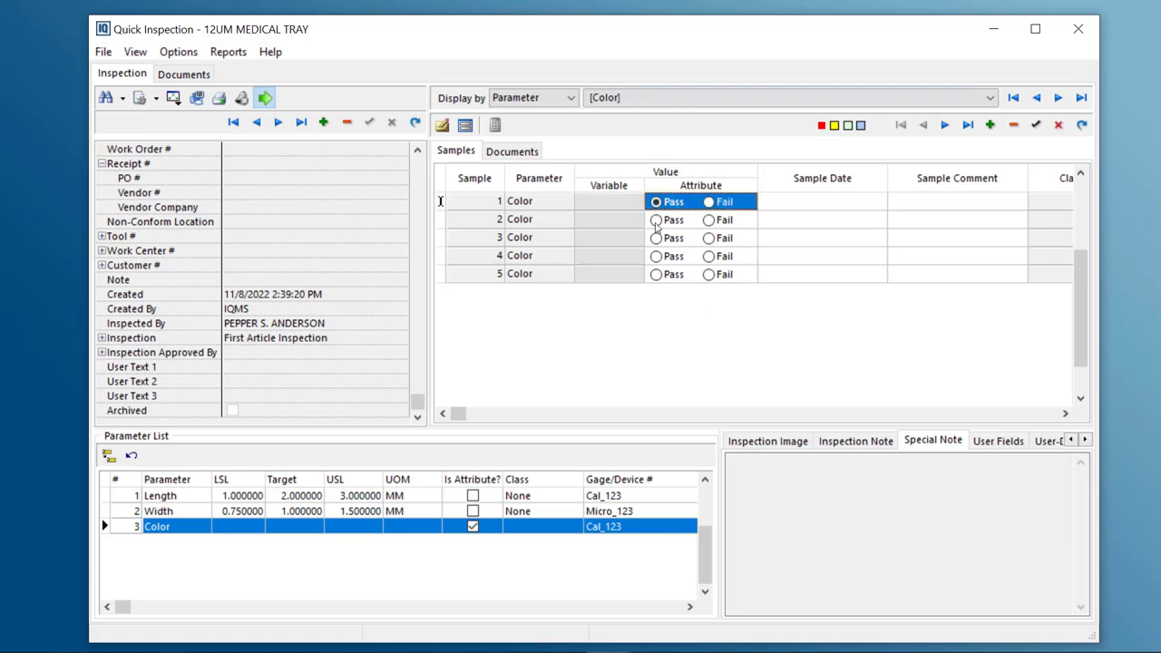
{"action": "left_click", "coordinate": [655, 220]}
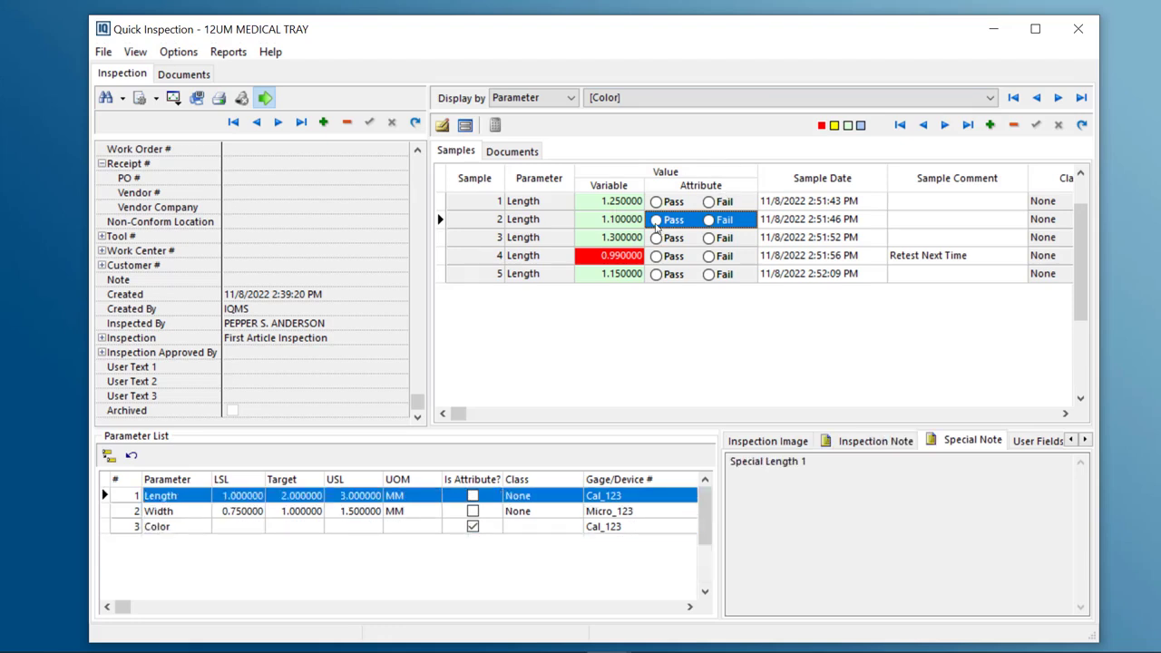
Mark Color samples 3 to 5 as Pass and save the attribute results
{"action": "left_click", "coordinate": [685, 97]}
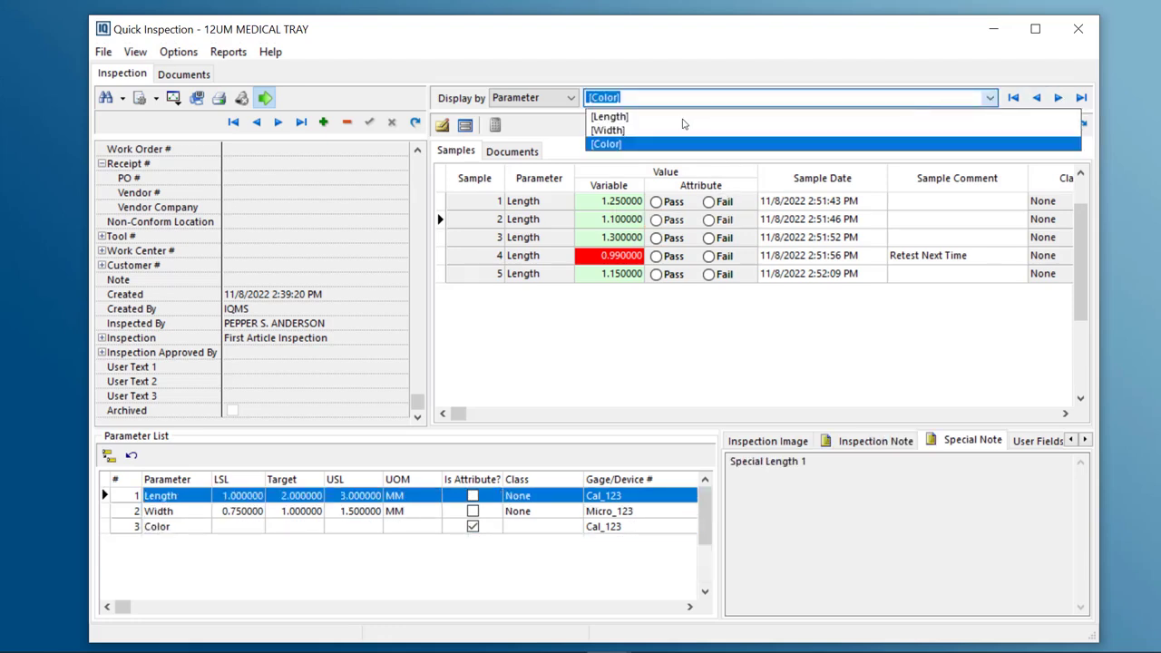
{"action": "left_click", "coordinate": [608, 131]}
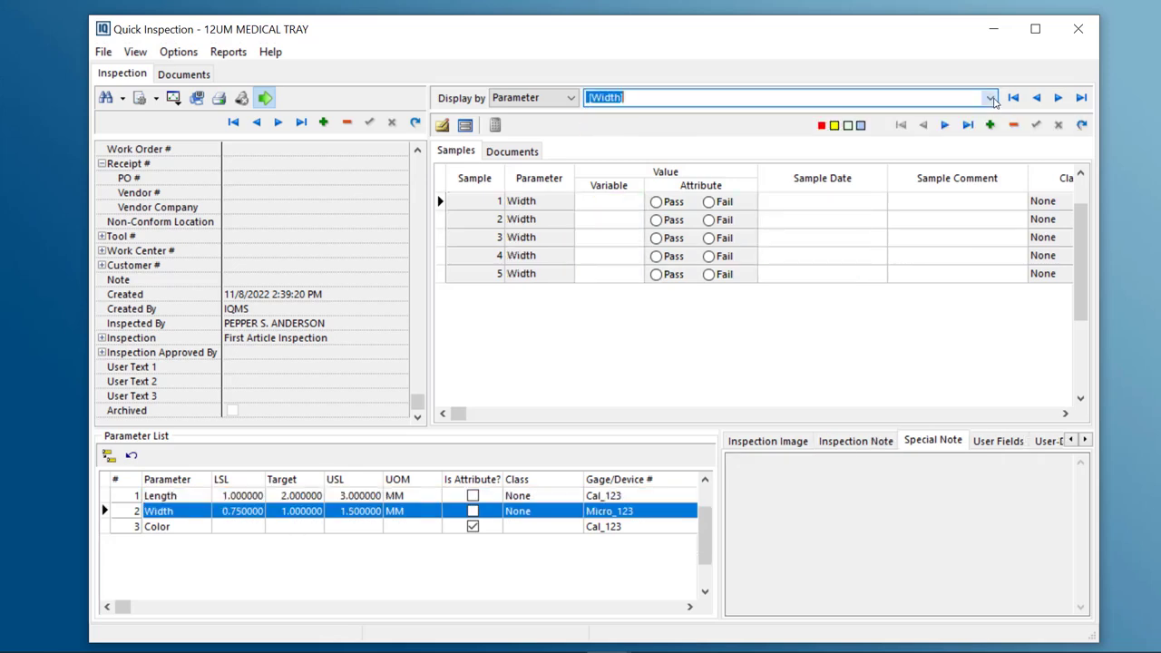
{"action": "key", "text": "alt+Down"}
{"action": "left_click", "coordinate": [610, 145]}
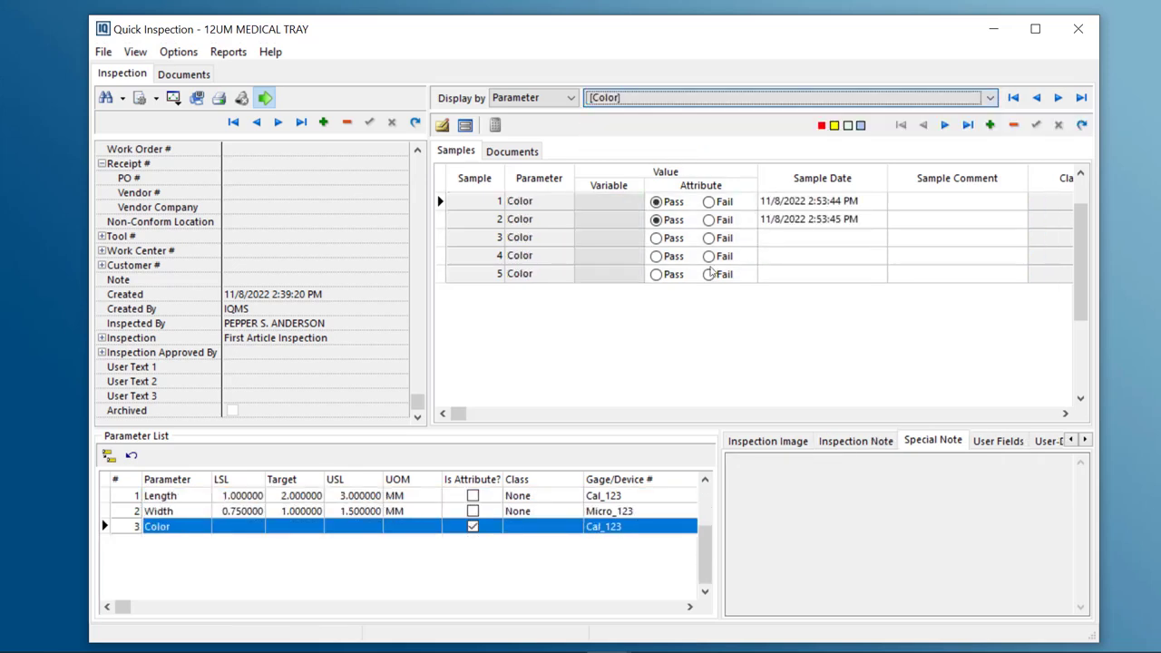
{"action": "left_click", "coordinate": [656, 243]}
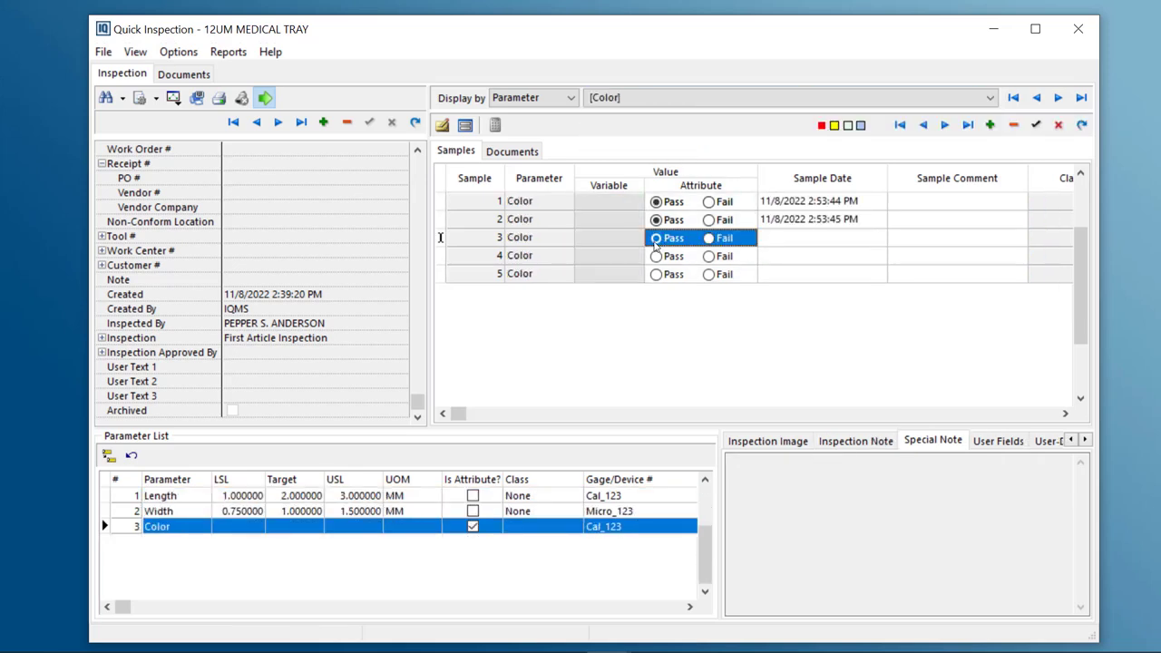
{"action": "left_click", "coordinate": [1036, 126]}
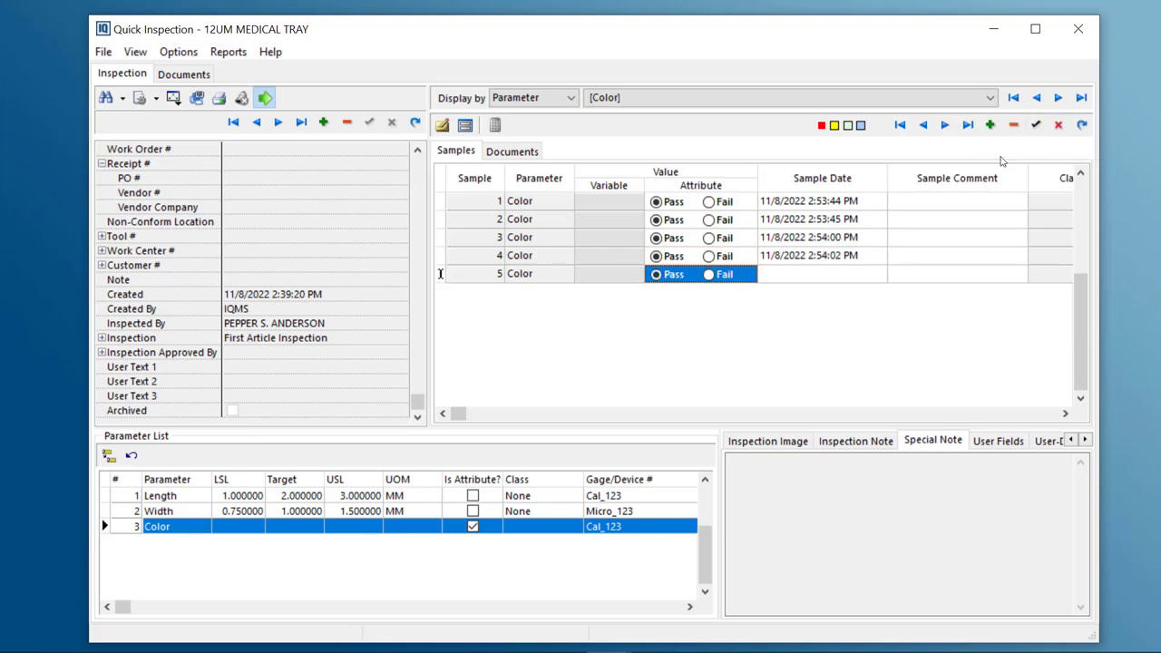
{"action": "left_click", "coordinate": [1036, 125]}
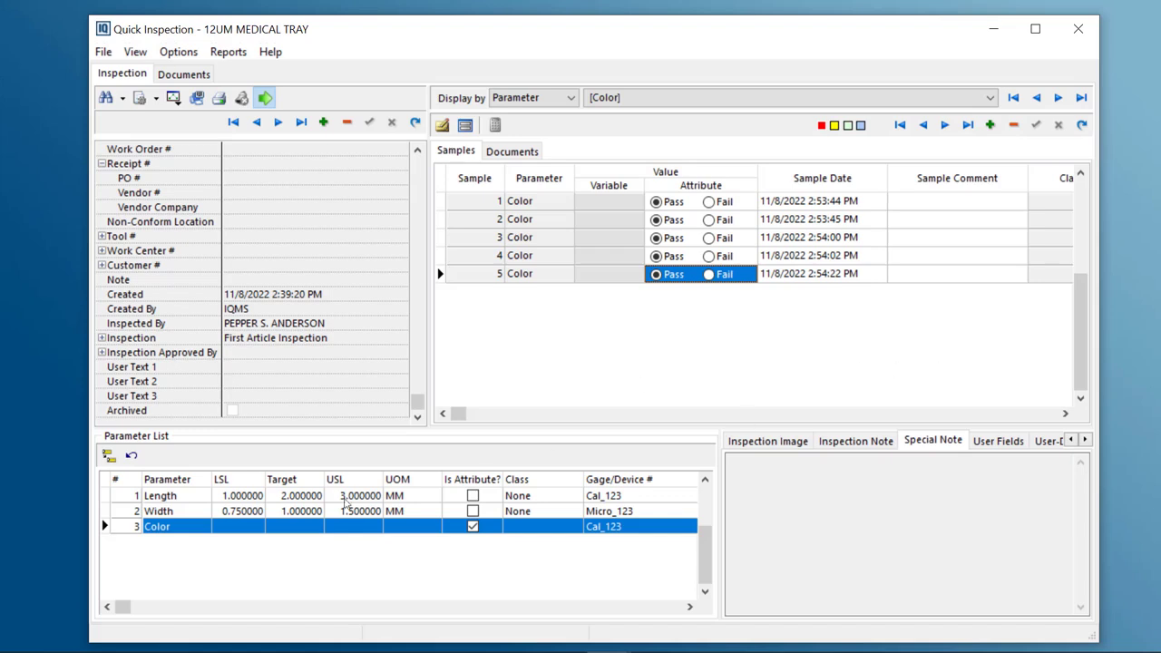
Open the Individuals Chart for the inspection and enlarge its window beside the inspection form
{"action": "left_click", "coordinate": [345, 504]}
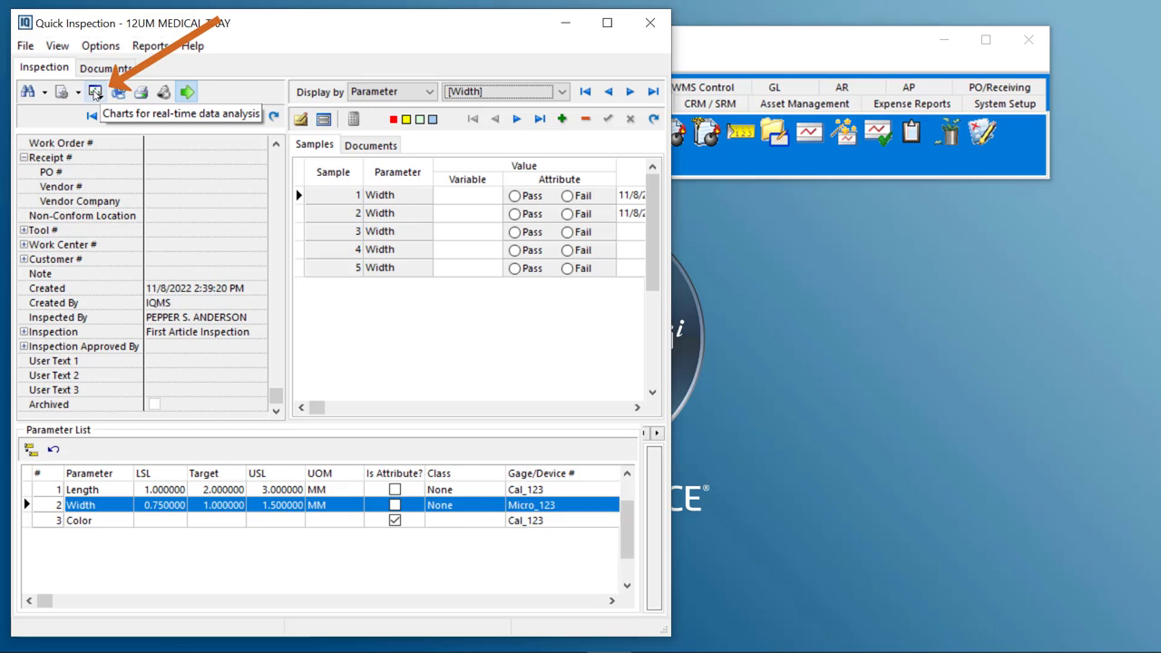
{"action": "left_click", "coordinate": [94, 93]}
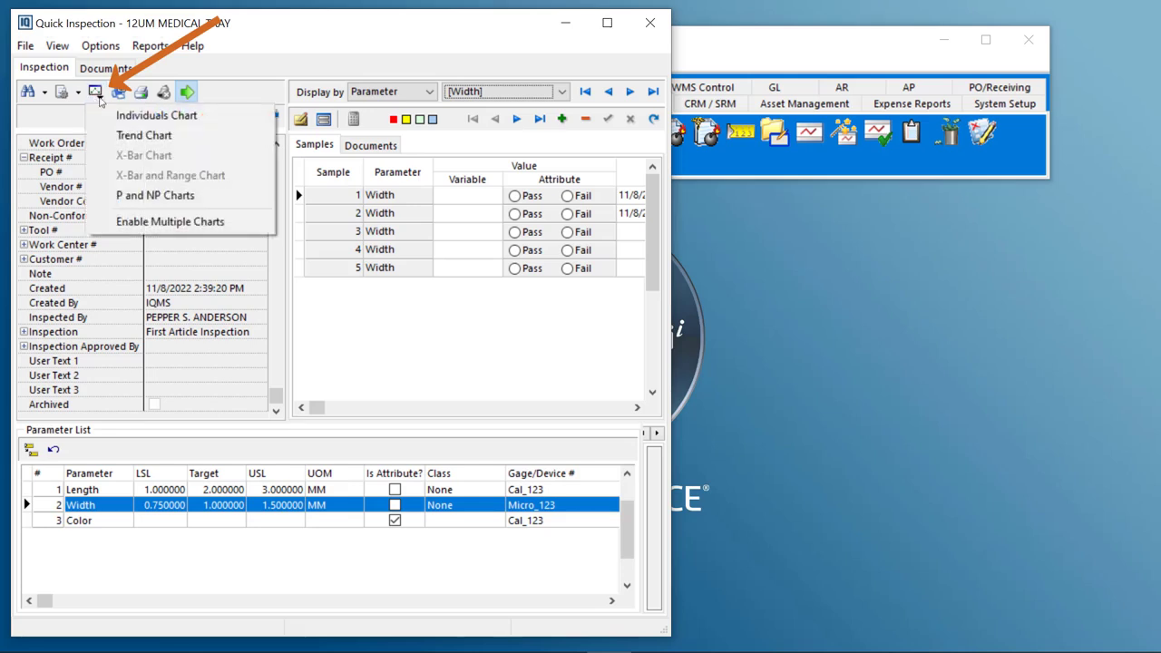
{"action": "left_click", "coordinate": [138, 122]}
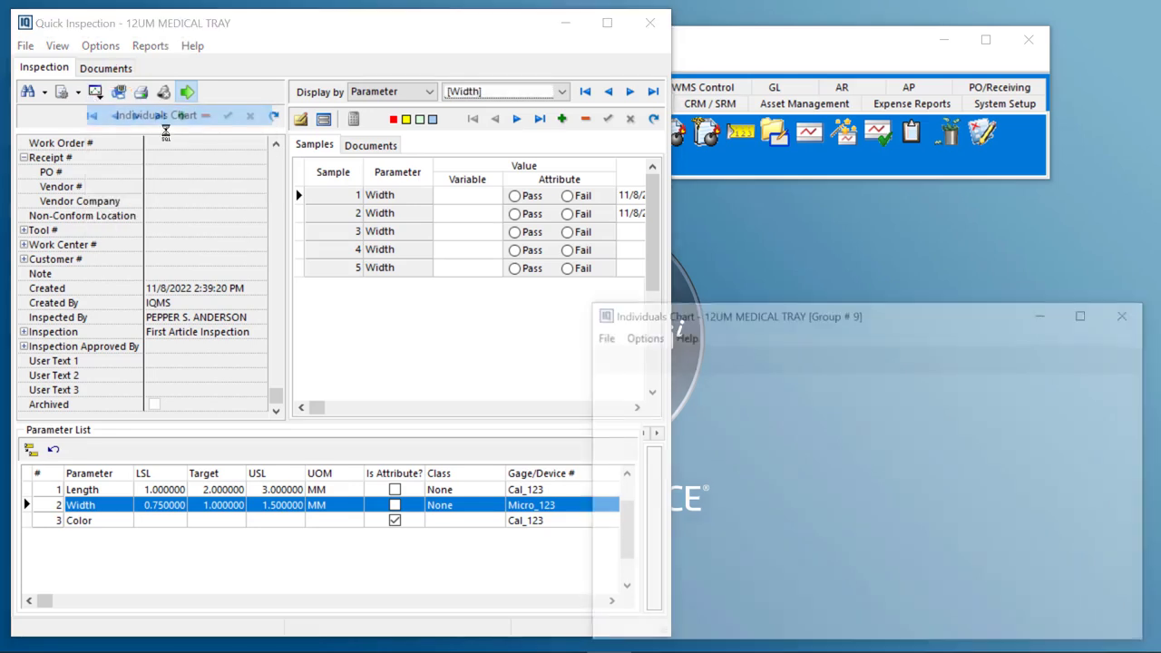
{"action": "left_click_drag", "start_coordinate": [916, 319], "coordinate": [894, 59]}
{"action": "left_click_drag", "start_coordinate": [1136, 84], "coordinate": [1021, 84]}
{"action": "left_click_drag", "start_coordinate": [884, 60], "coordinate": [991, 24]}
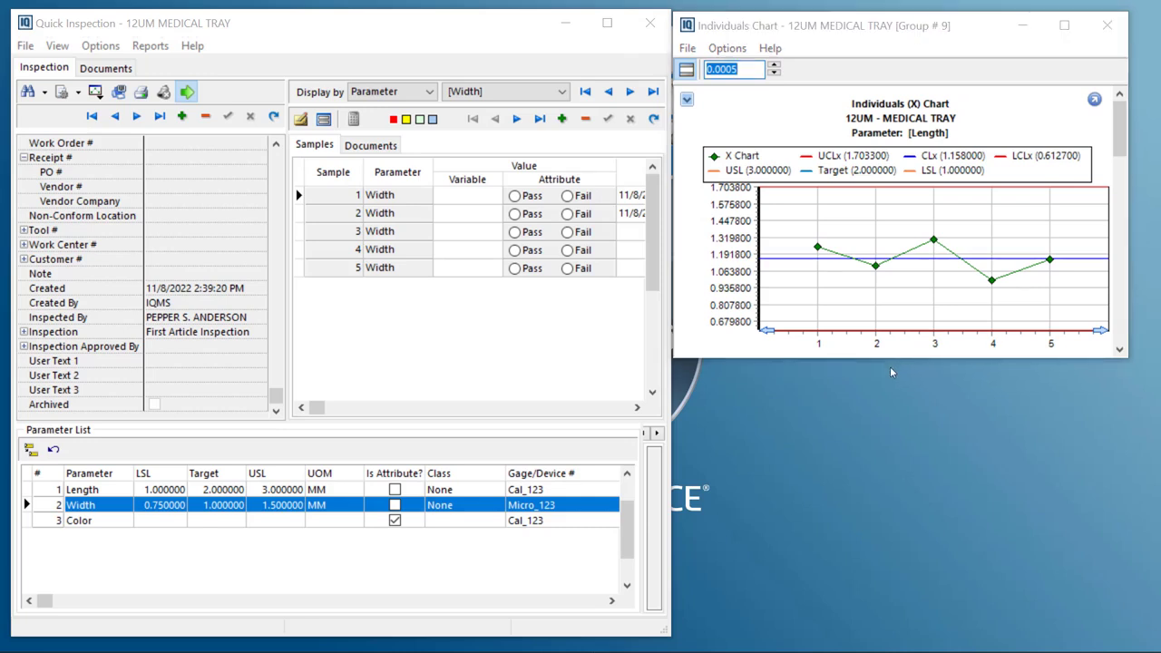
{"action": "left_click_drag", "start_coordinate": [889, 358], "coordinate": [871, 624]}
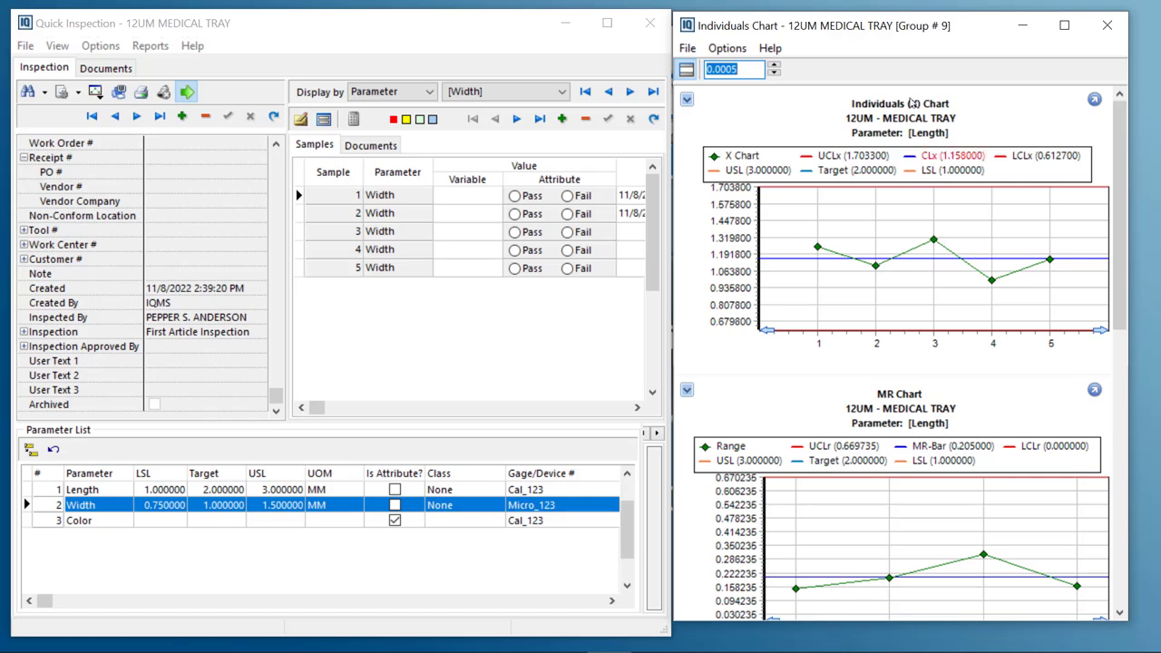
Scroll through the Individuals and MR charts for the Length and Width parameters
{"action": "scroll", "coordinate": [785, 338], "scroll_direction": "down", "scroll_amount": 1}
{"action": "scroll", "coordinate": [785, 338], "scroll_direction": "down", "scroll_amount": 3}
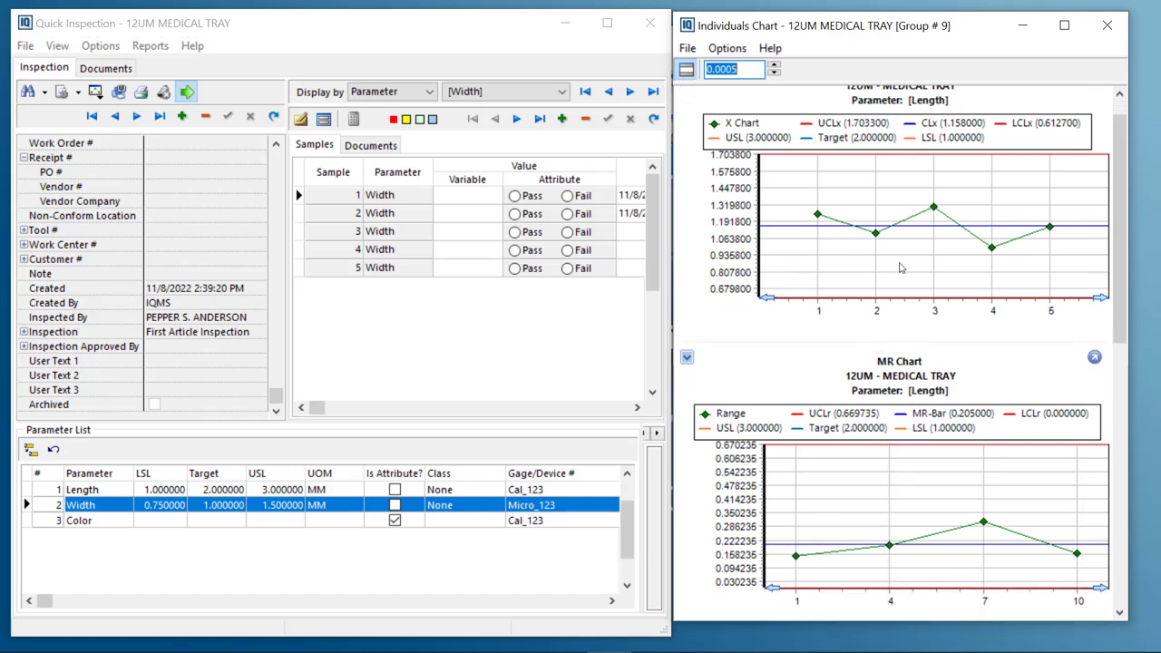
{"action": "scroll", "coordinate": [793, 332], "scroll_direction": "down", "scroll_amount": 3}
{"action": "scroll", "coordinate": [794, 332], "scroll_direction": "down", "scroll_amount": 15}
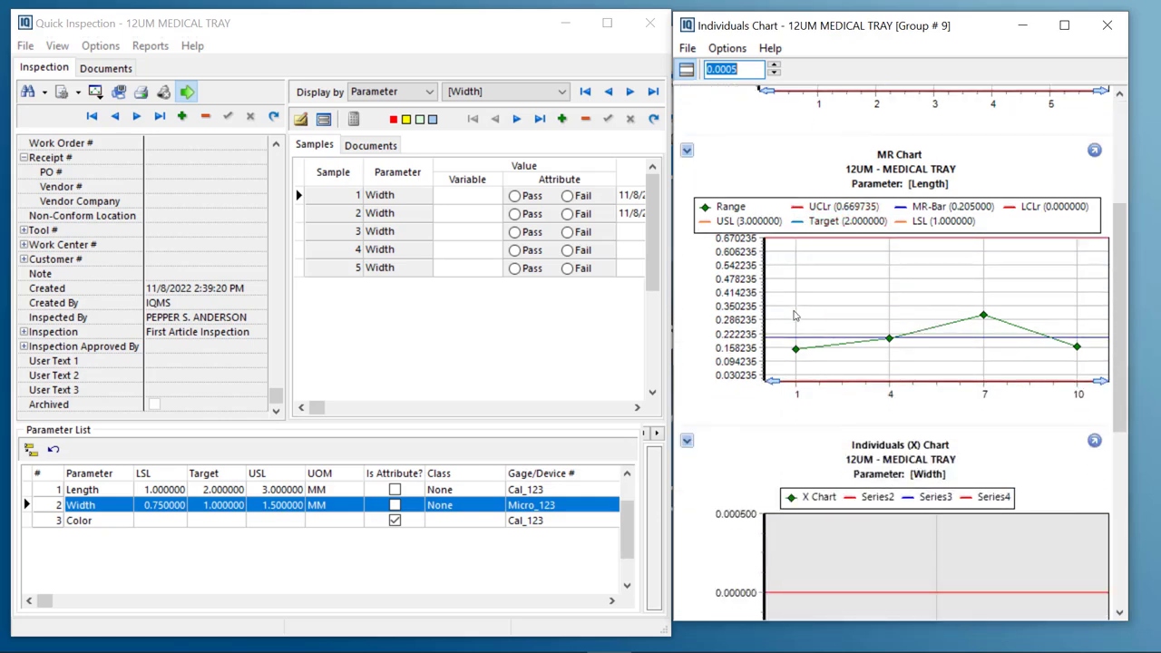
{"action": "scroll", "coordinate": [789, 315], "scroll_direction": "down", "scroll_amount": 5}
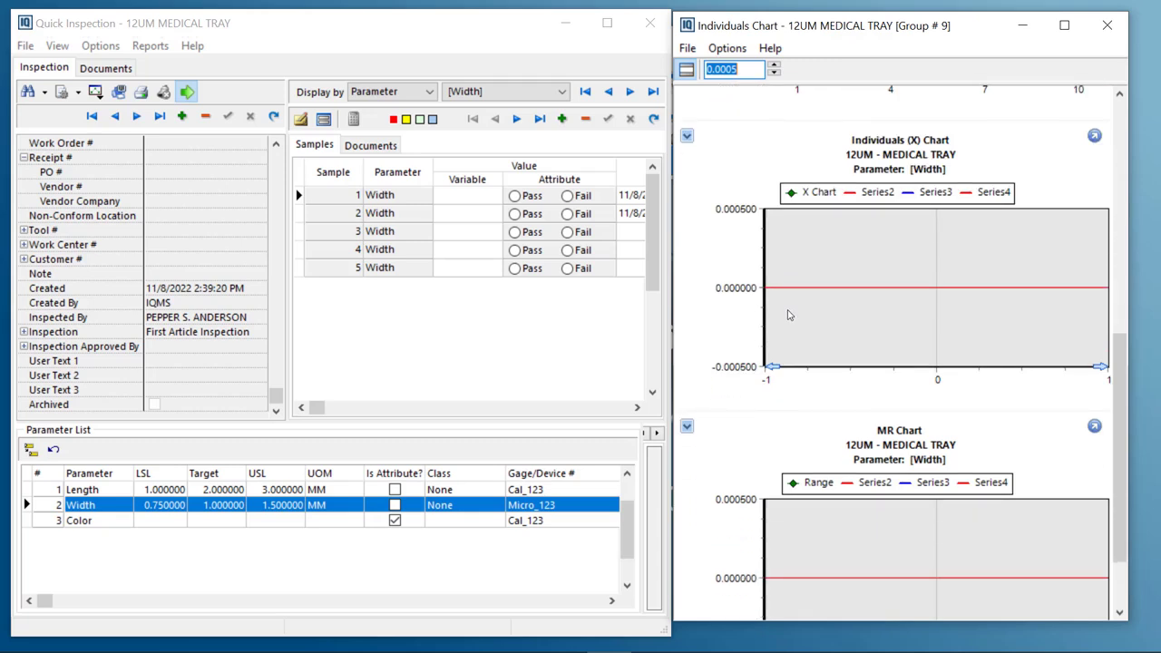
{"action": "scroll", "coordinate": [878, 199], "scroll_direction": "down", "scroll_amount": 1}
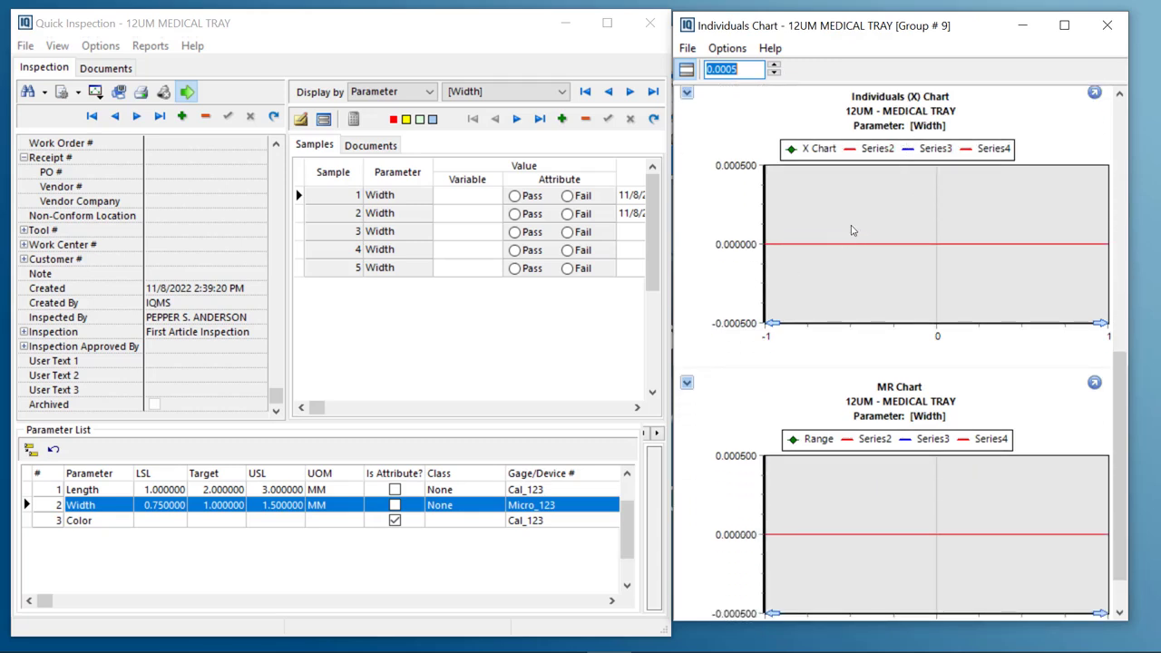
Enter the Width sample values 0.88, 1.1, 1.5, 0.99 and 1 for samples 1 to 5
{"action": "left_click", "coordinate": [460, 199]}
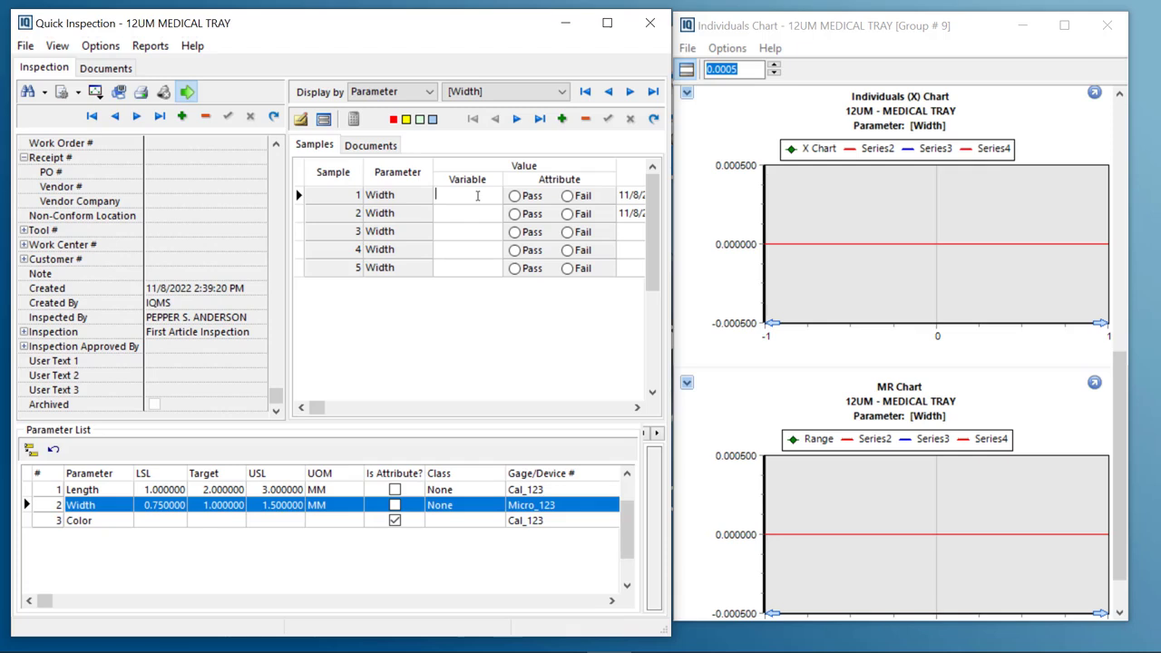
{"action": "type", "text": ".88"}
{"action": "key", "text": "Return"}
{"action": "type", "text": "1.1"}
{"action": "key", "text": "Return"}
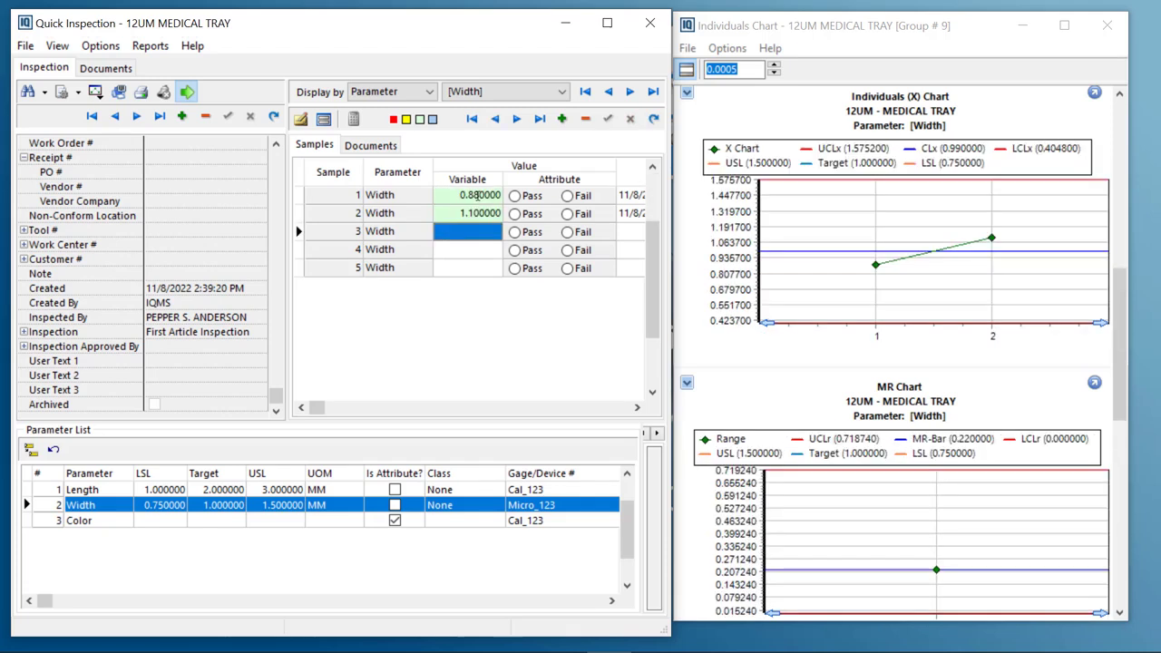
{"action": "type", "text": "1.5"}
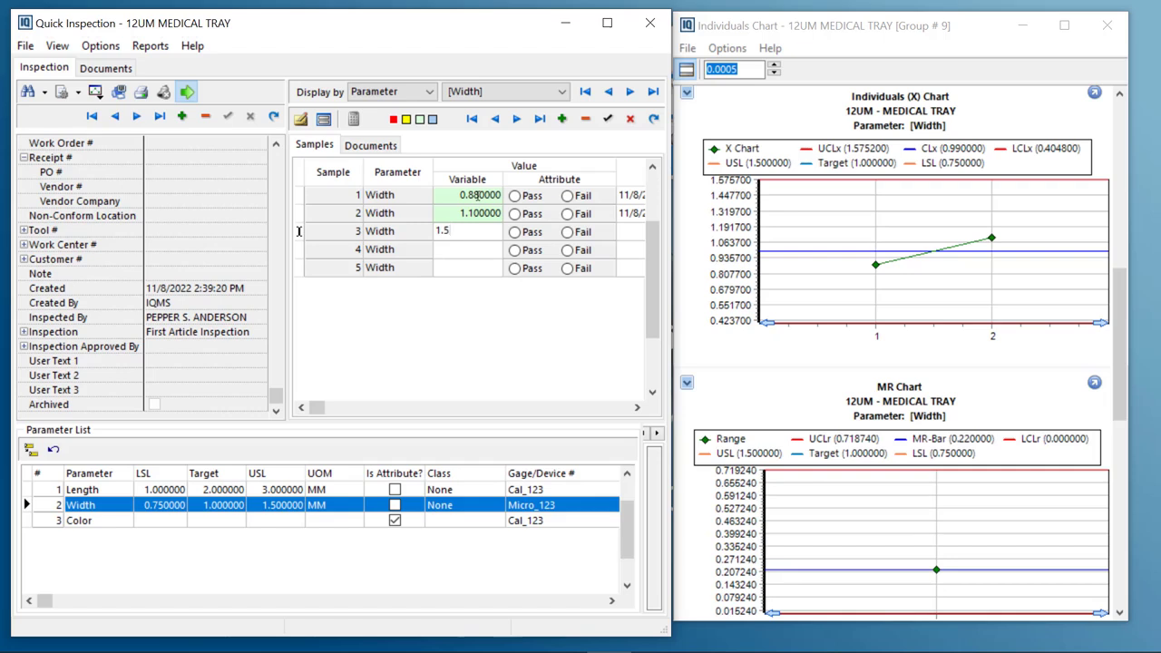
{"action": "key", "text": "Return"}
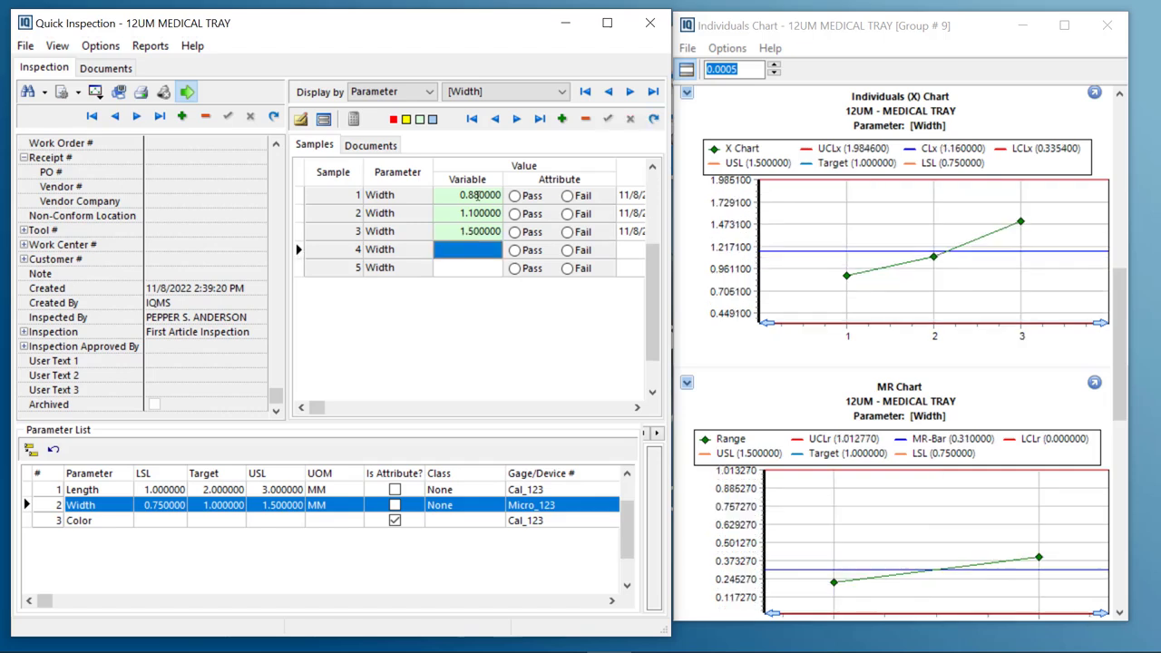
{"action": "type", "text": ".99"}
{"action": "key", "text": "Return"}
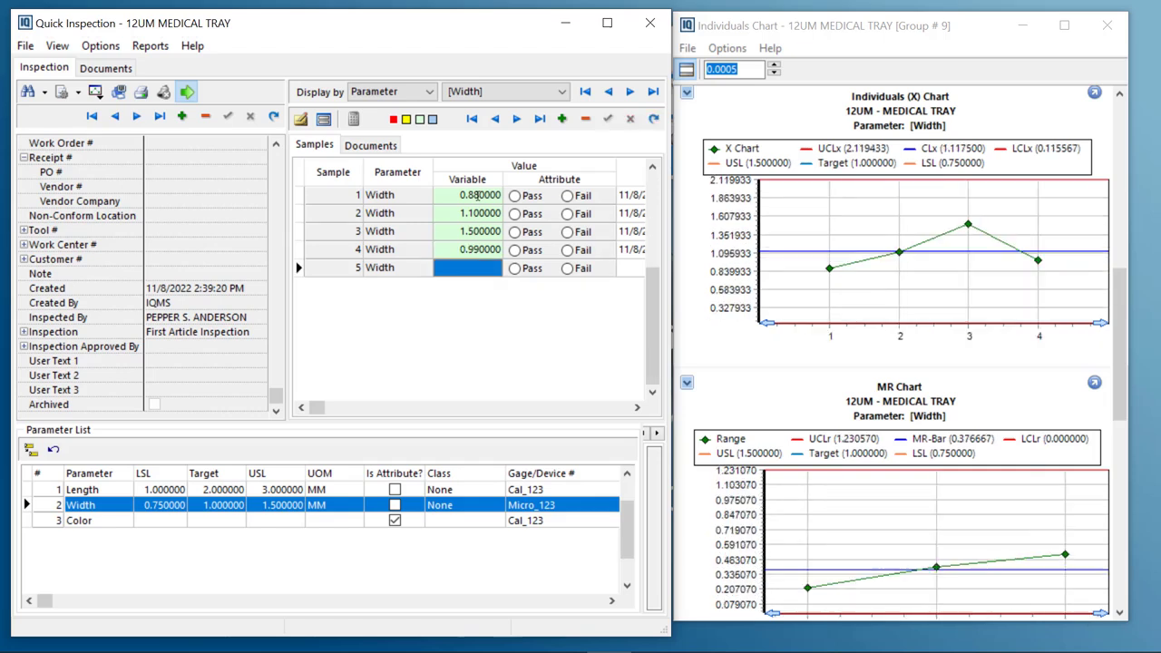
{"action": "type", "text": "1"}
{"action": "key", "text": "Return"}
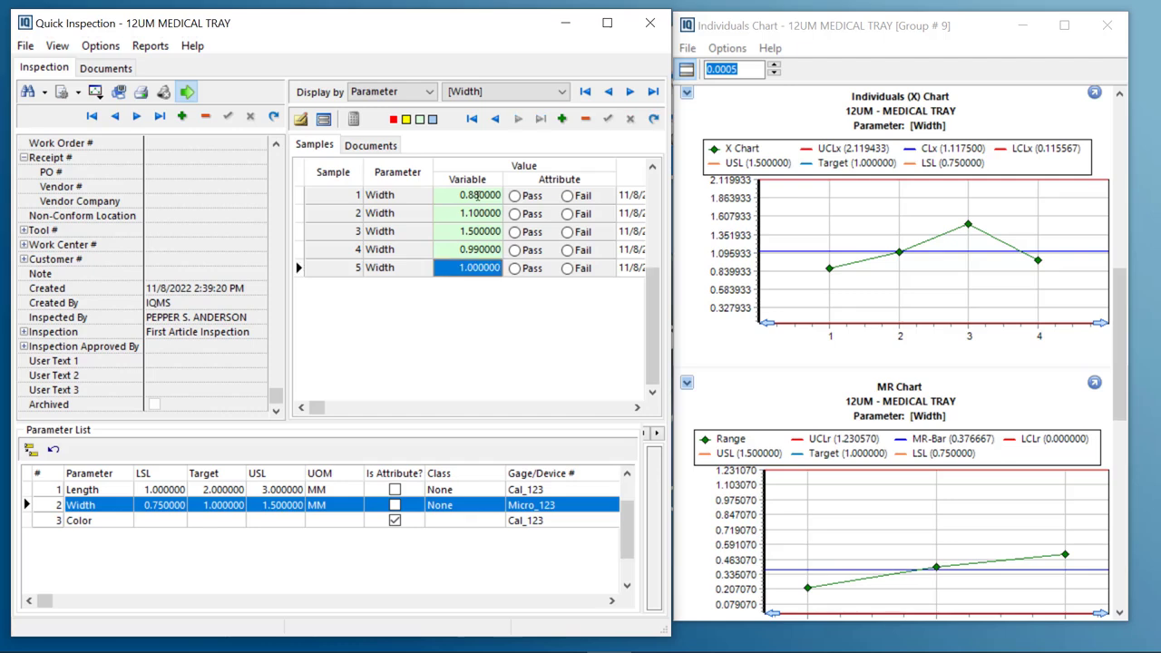
Maximize the Quick Inspection window over the chart window
{"action": "left_click_drag", "start_coordinate": [968, 37], "coordinate": [971, 48]}
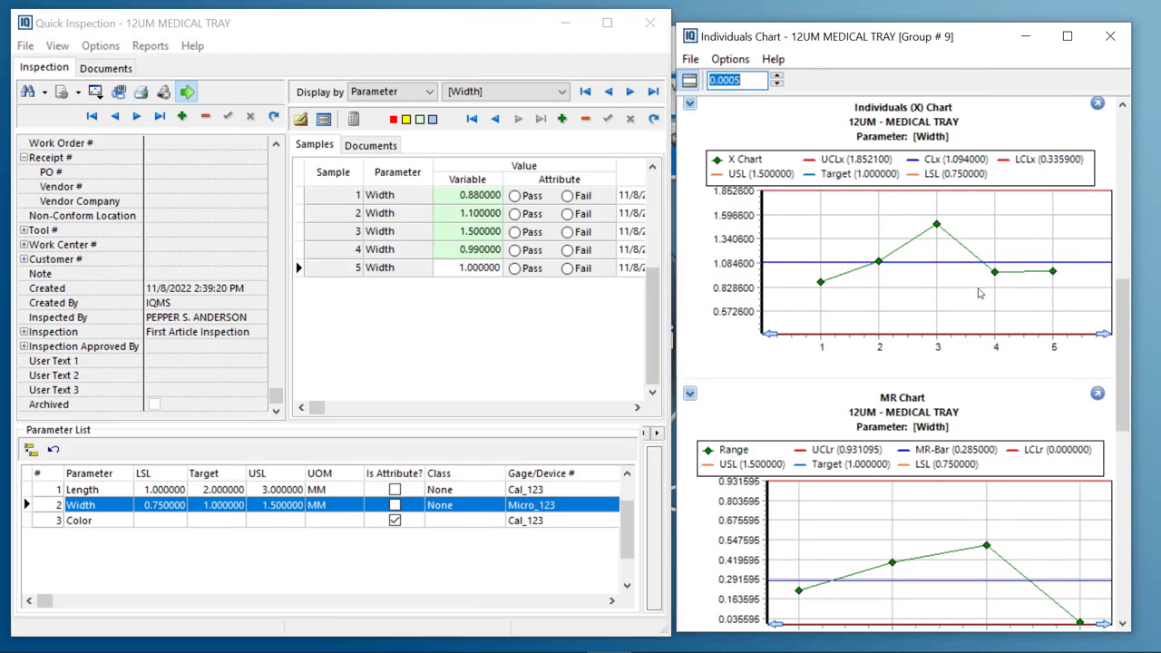
{"action": "mouse_move", "coordinate": [950, 240]}
{"action": "left_click", "coordinate": [504, 291]}
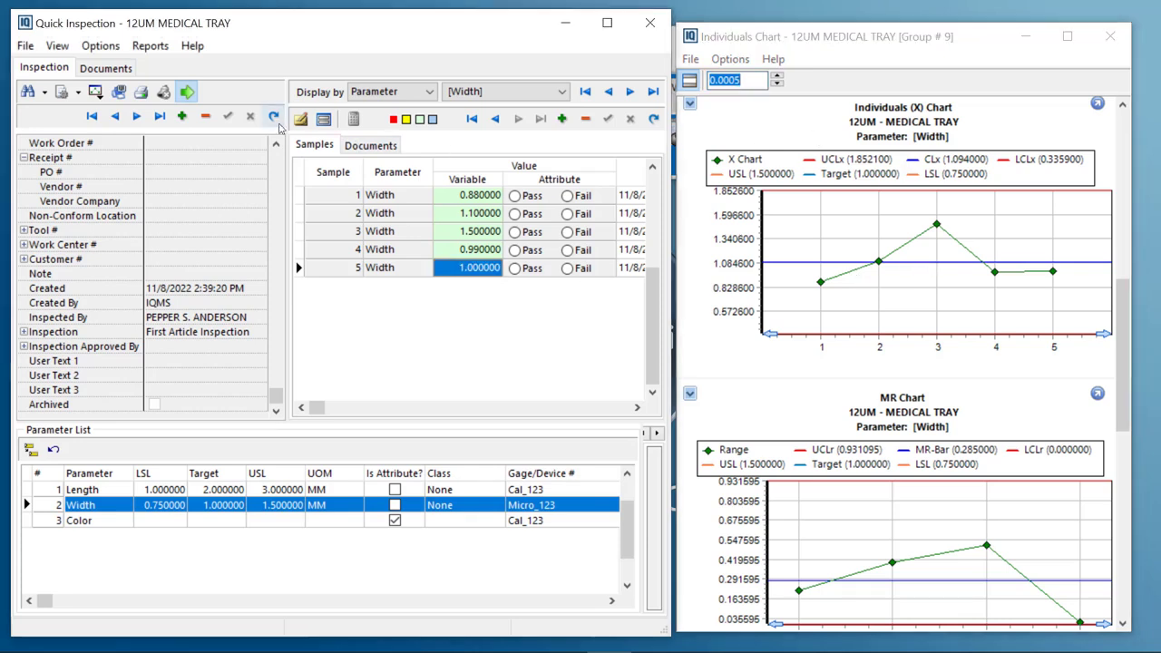
{"action": "left_click", "coordinate": [608, 22]}
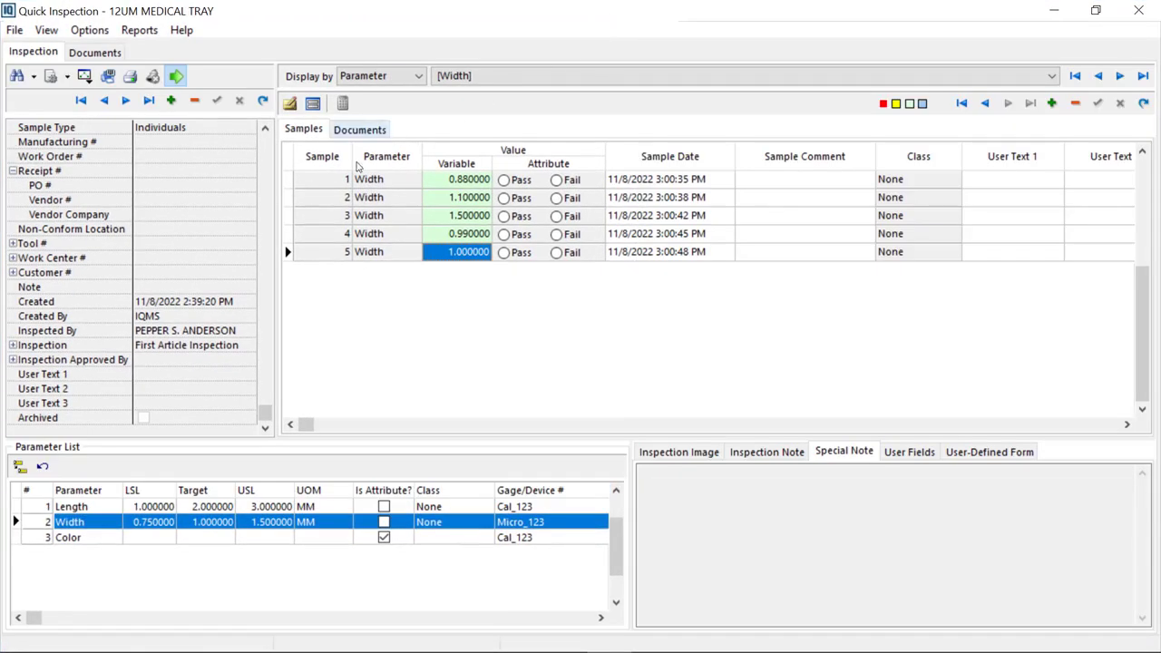
Print the Inspection Sample Log report for group 9 with the output sent to the screen
{"action": "left_click", "coordinate": [129, 79]}
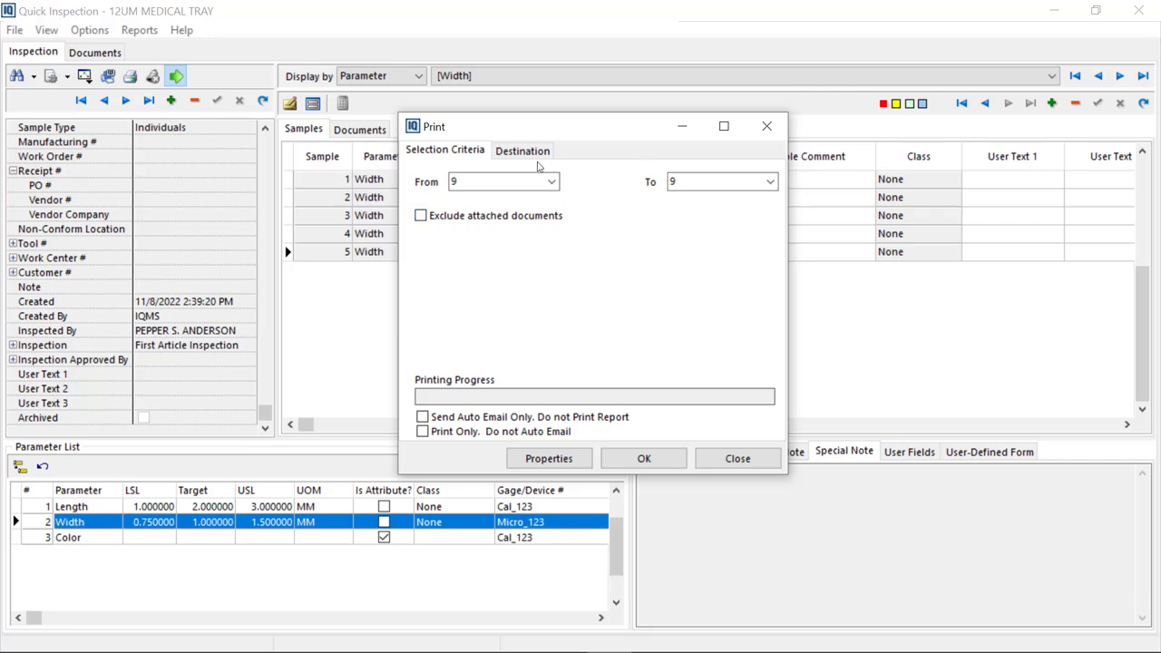
{"action": "left_click", "coordinate": [483, 180]}
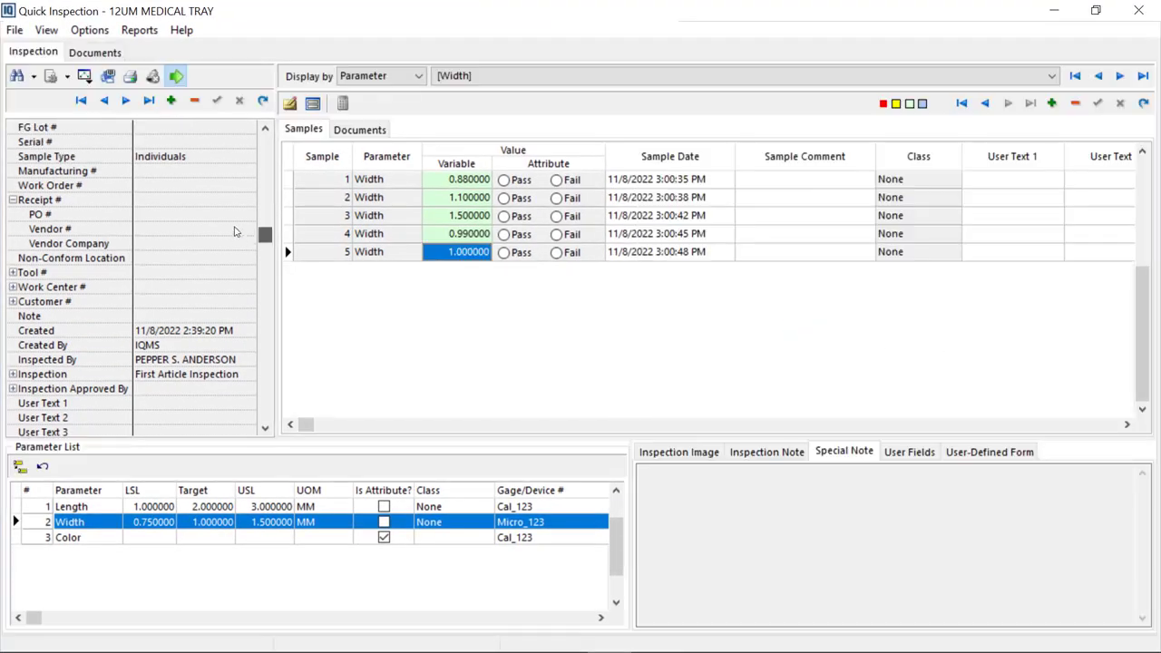
{"action": "left_click_drag", "start_coordinate": [263, 210], "coordinate": [252, 141]}
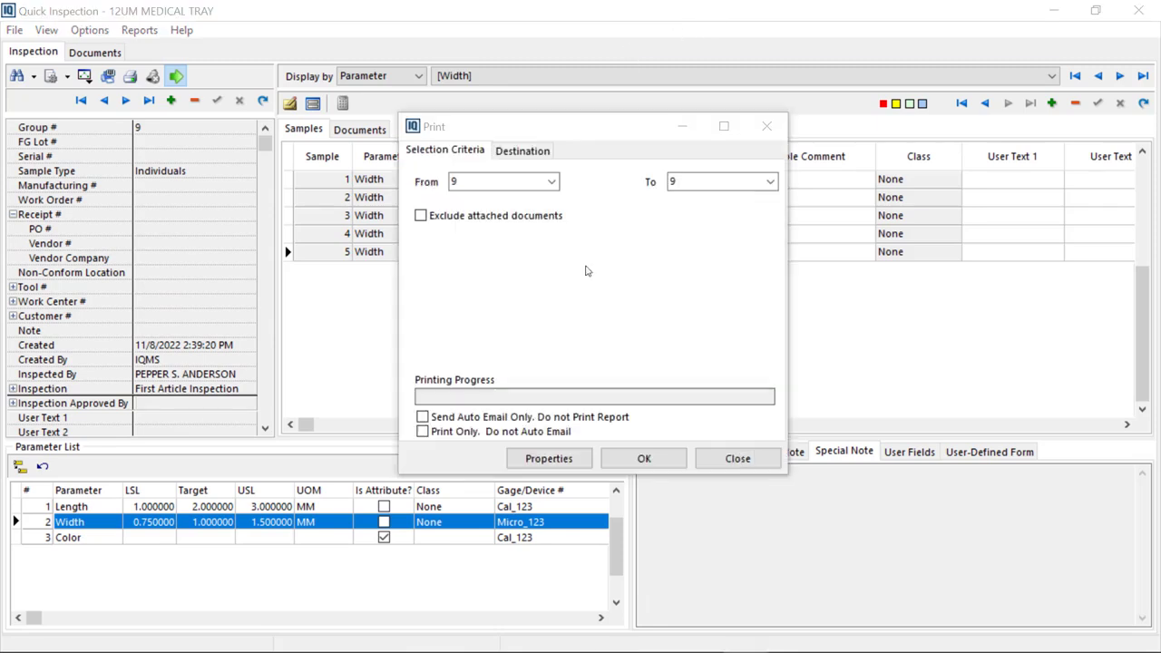
{"action": "left_click", "coordinate": [515, 151]}
{"action": "left_click", "coordinate": [510, 173]}
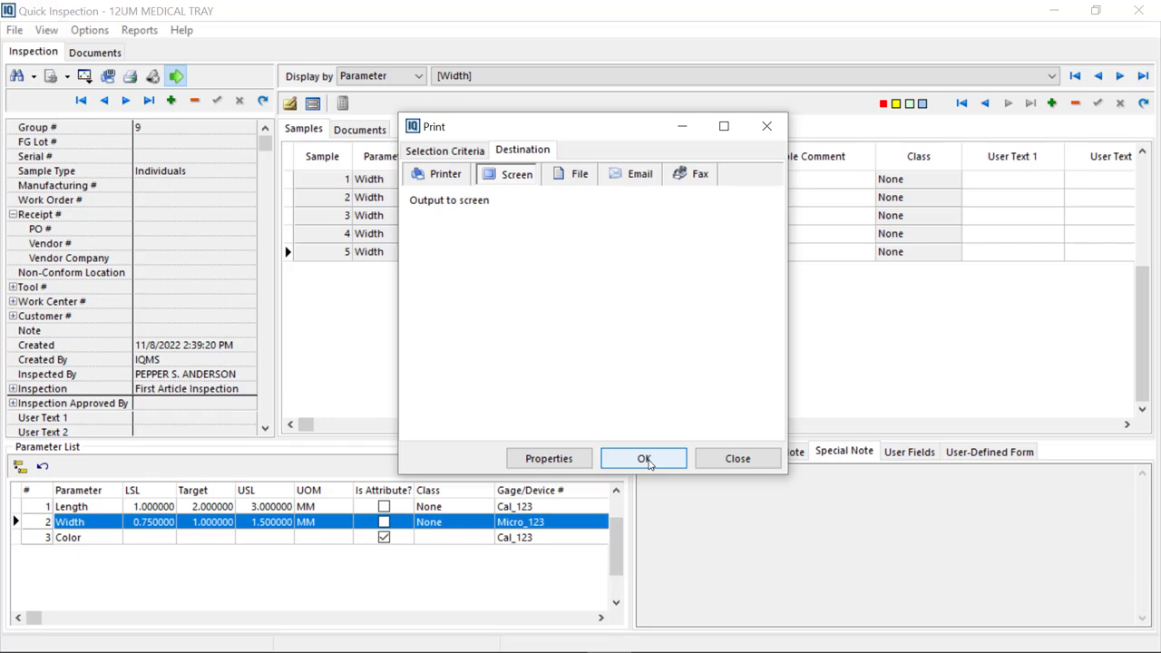
{"action": "left_click", "coordinate": [647, 463]}
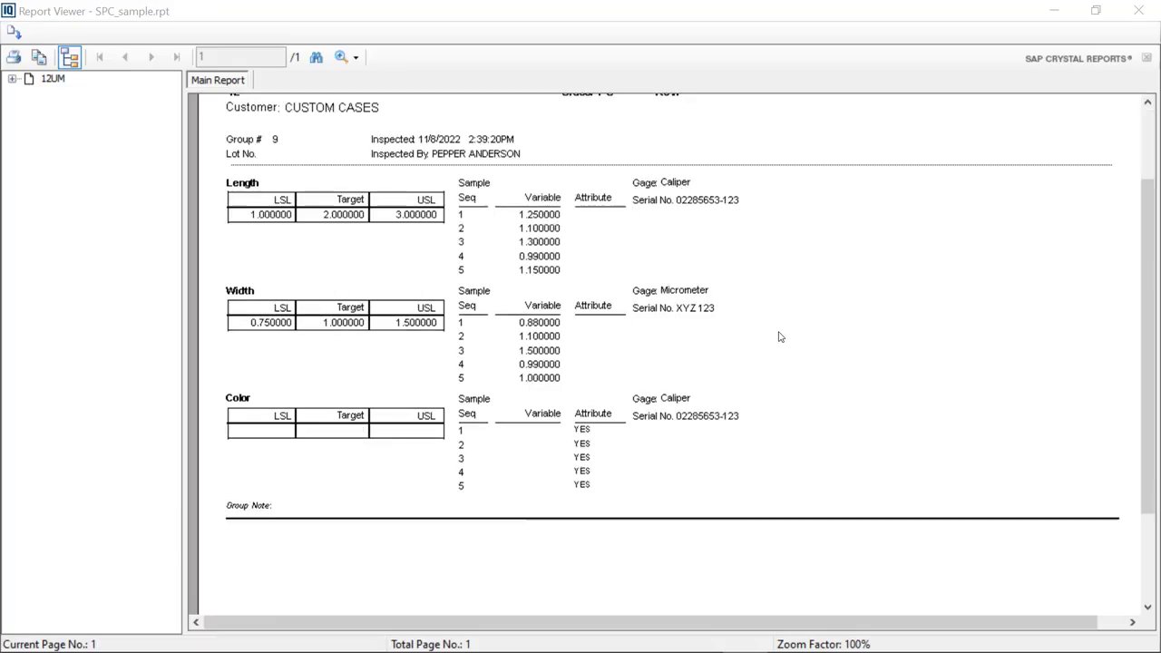
Review the Inspection Sample Log report's Length, Width and Color results, then close the report viewer
{"action": "scroll", "coordinate": [773, 336], "scroll_direction": "up", "scroll_amount": 2}
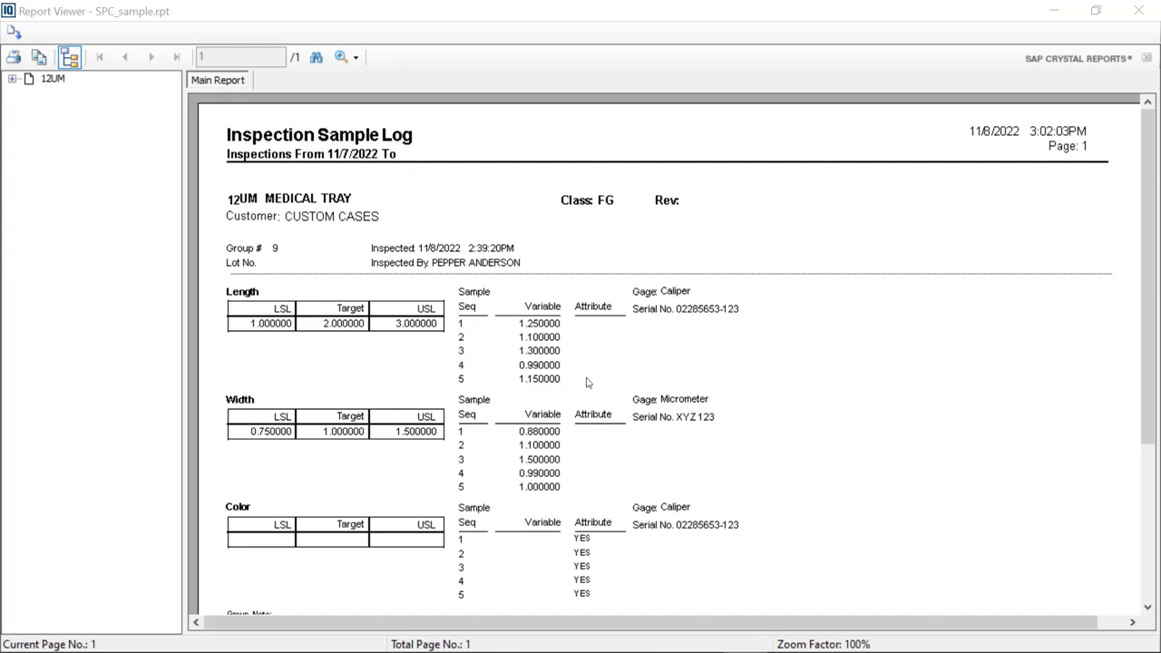
{"action": "scroll", "coordinate": [887, 491], "scroll_direction": "down", "scroll_amount": 2}
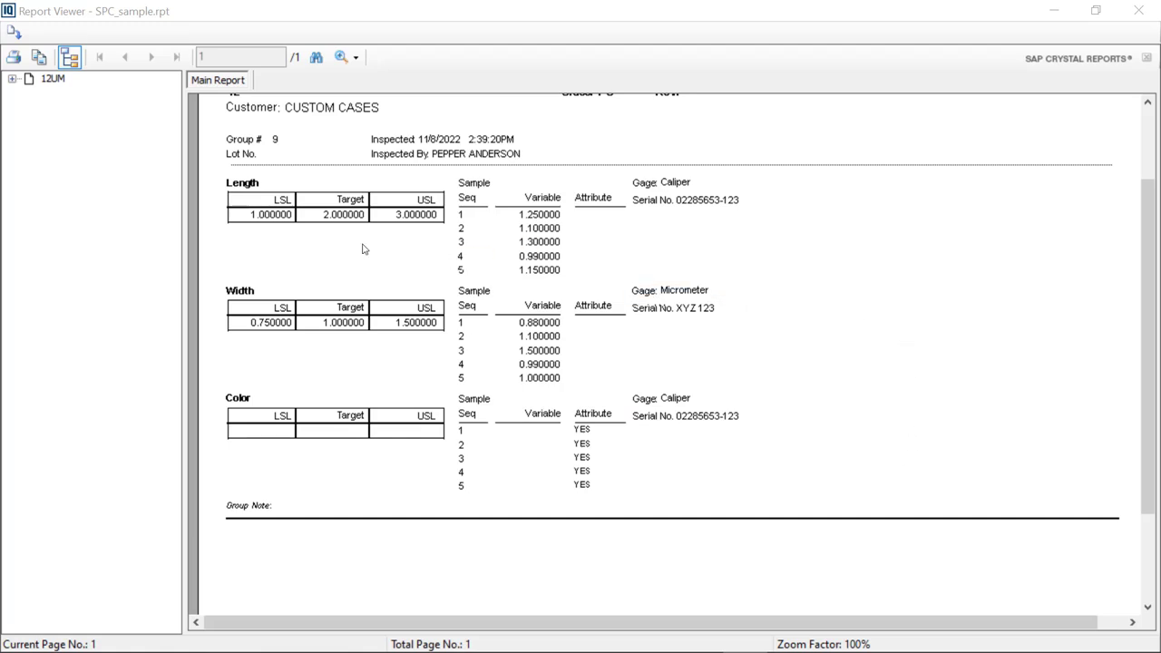
{"action": "left_click", "coordinate": [1137, 11]}
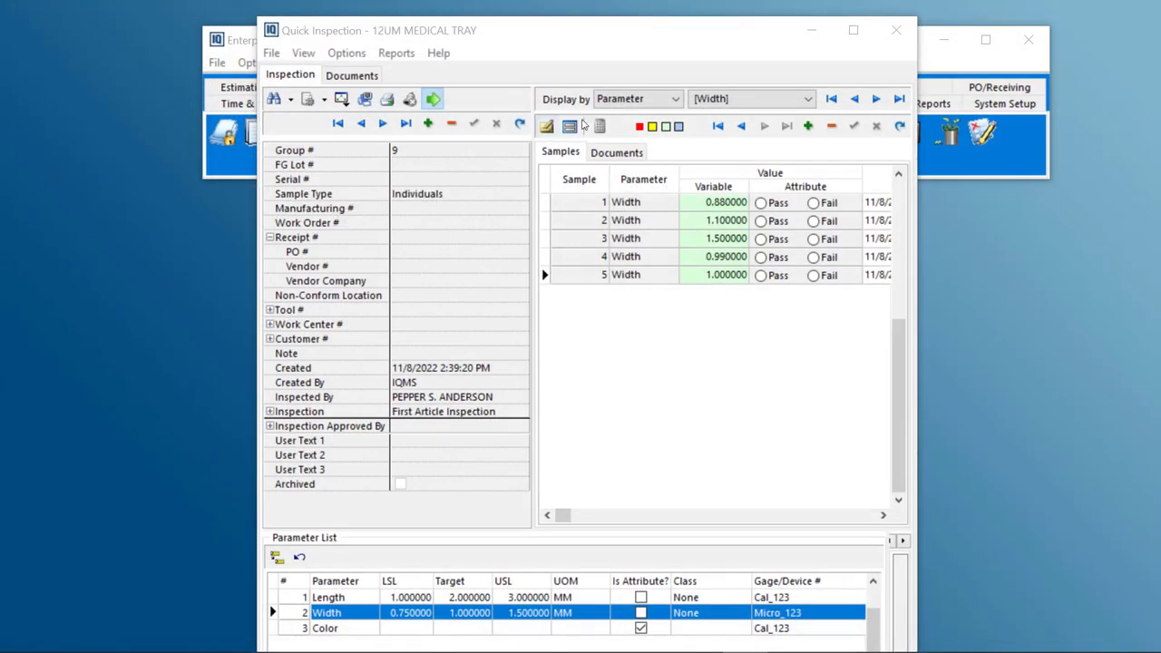
Widen and reposition the Quick Inspection window on the desktop
{"action": "left_click_drag", "start_coordinate": [917, 375], "coordinate": [1079, 374]}
{"action": "left_click_drag", "start_coordinate": [724, 43], "coordinate": [648, 45]}
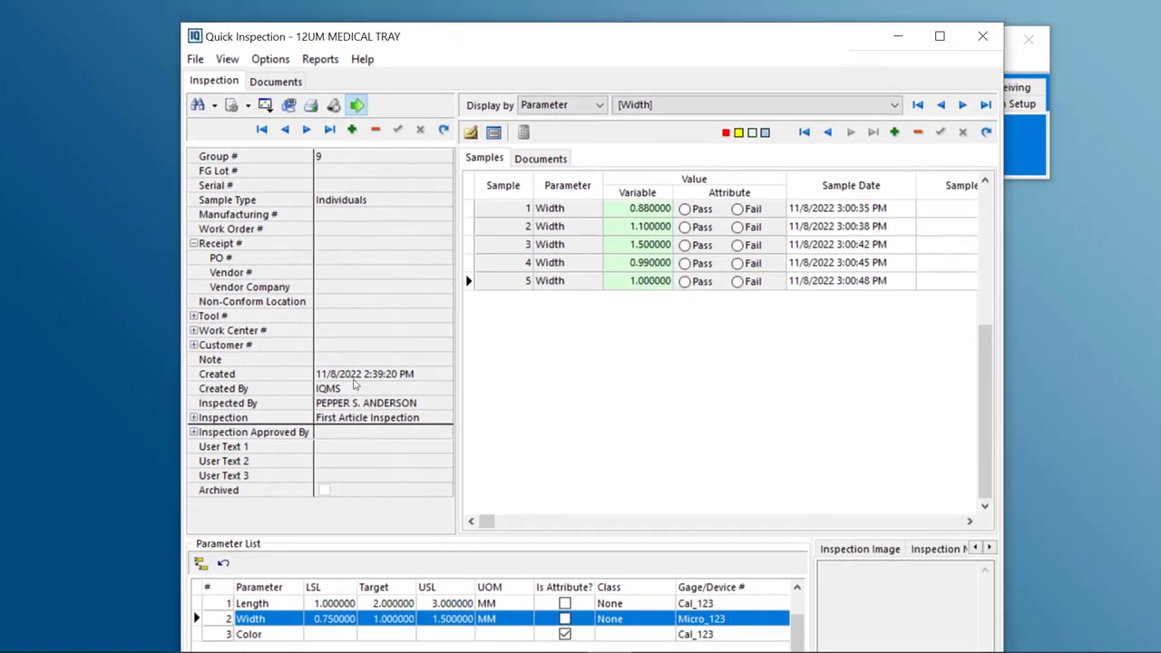
{"action": "left_click_drag", "start_coordinate": [140, 461], "coordinate": [78, 436]}
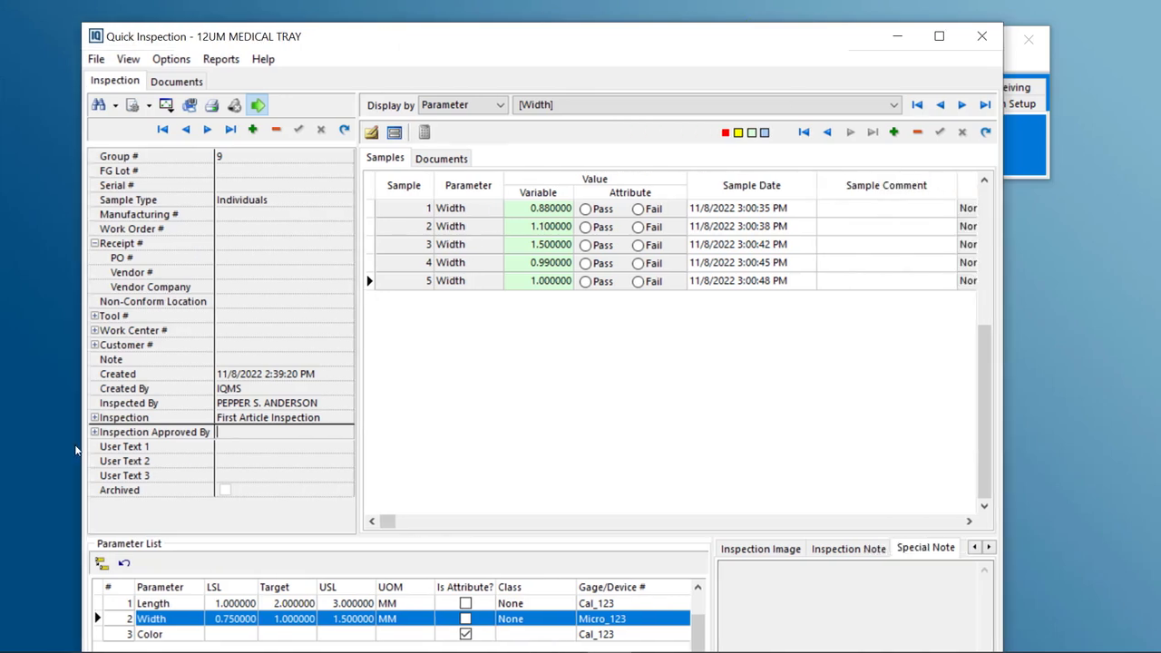